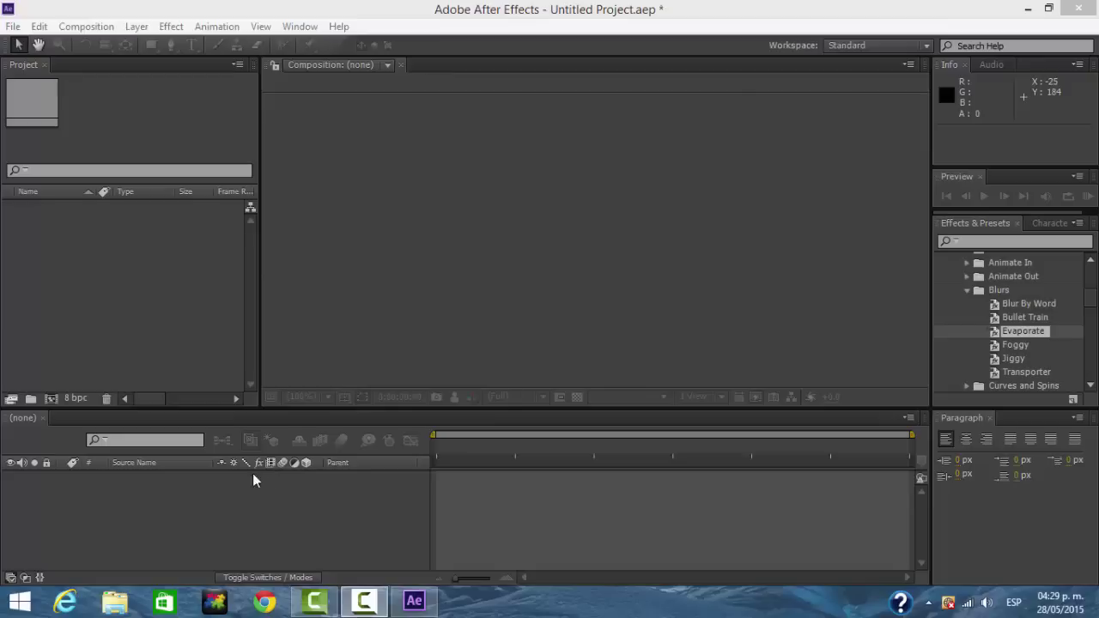
Start a new composition with the aspect ratio unlocked, 800 px wide and 600 px high.
{"action": "left_click", "coordinate": [86, 26]}
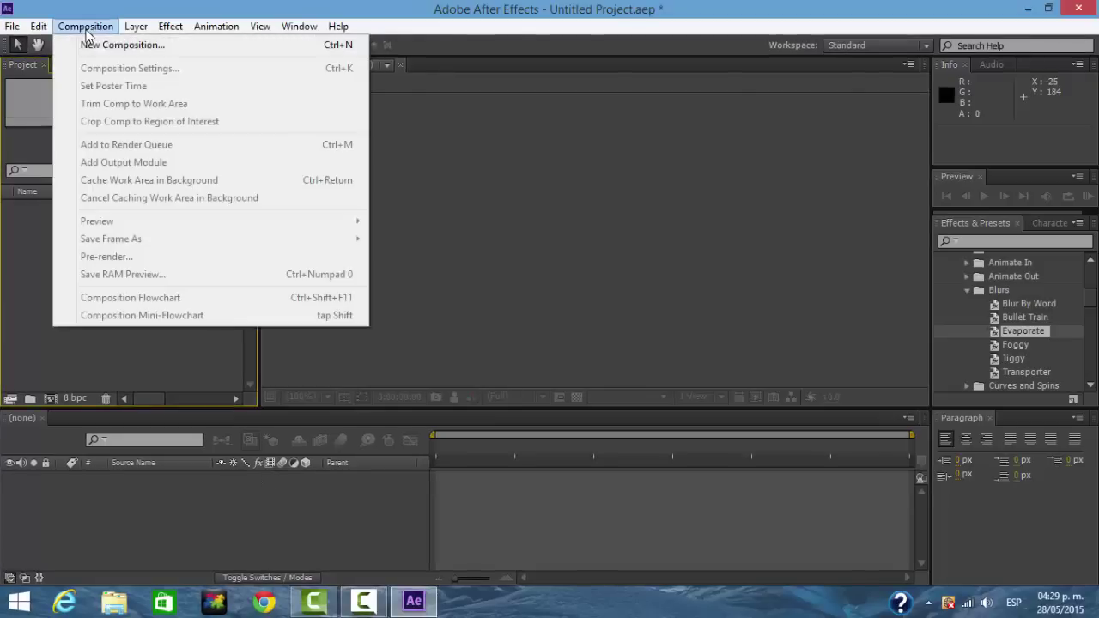
{"action": "key", "text": "Escape"}
{"action": "key", "text": "ctrl+n"}
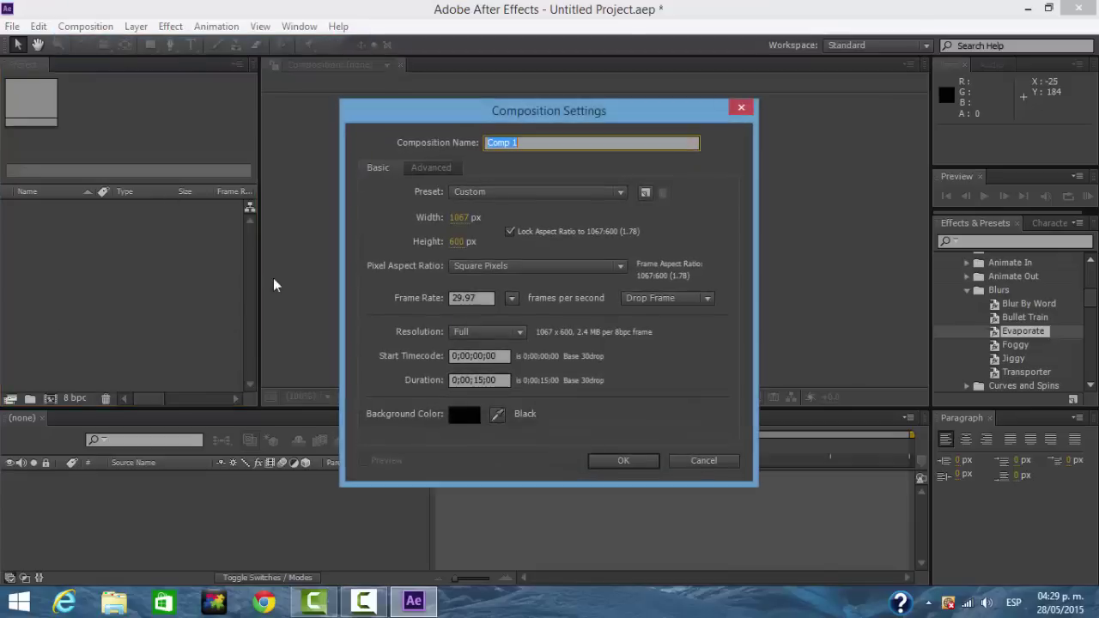
{"action": "left_click", "coordinate": [456, 219]}
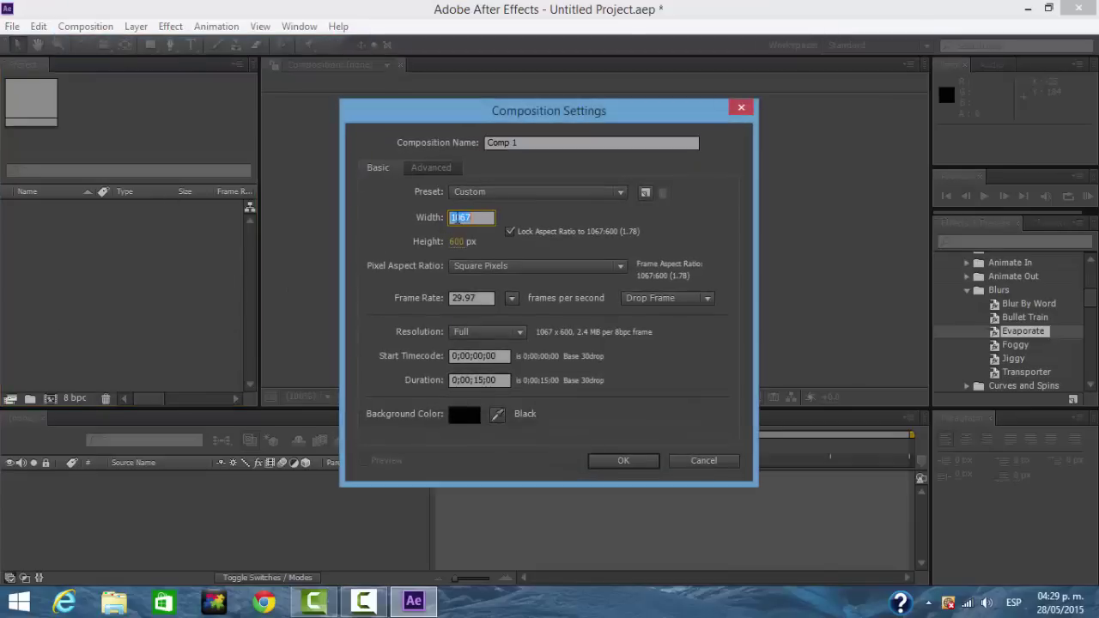
{"action": "type", "text": "800"}
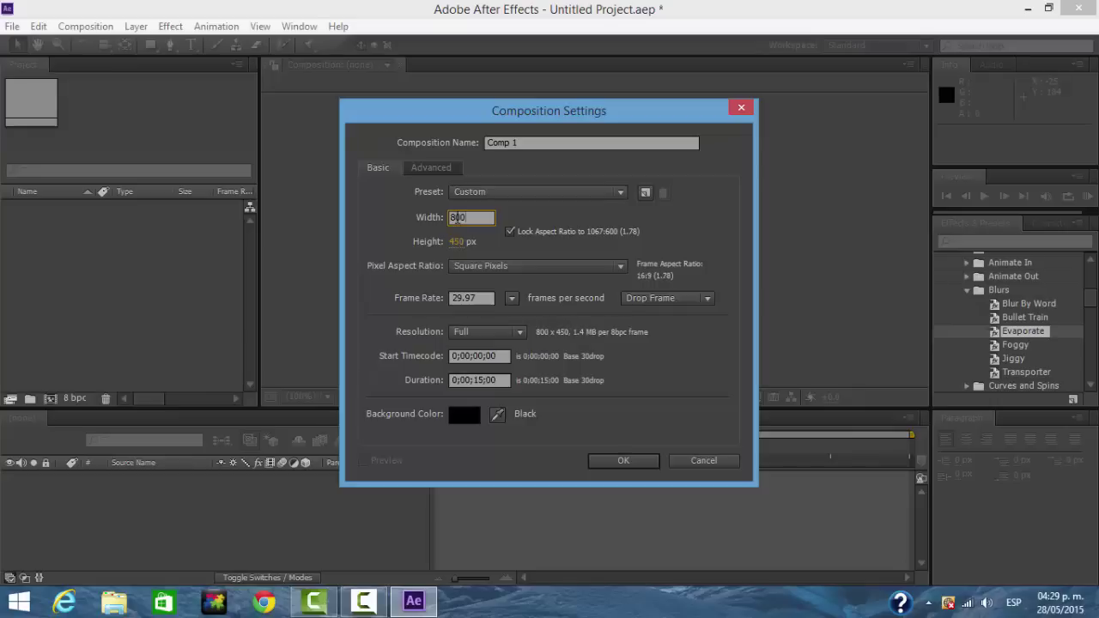
{"action": "left_click", "coordinate": [454, 242]}
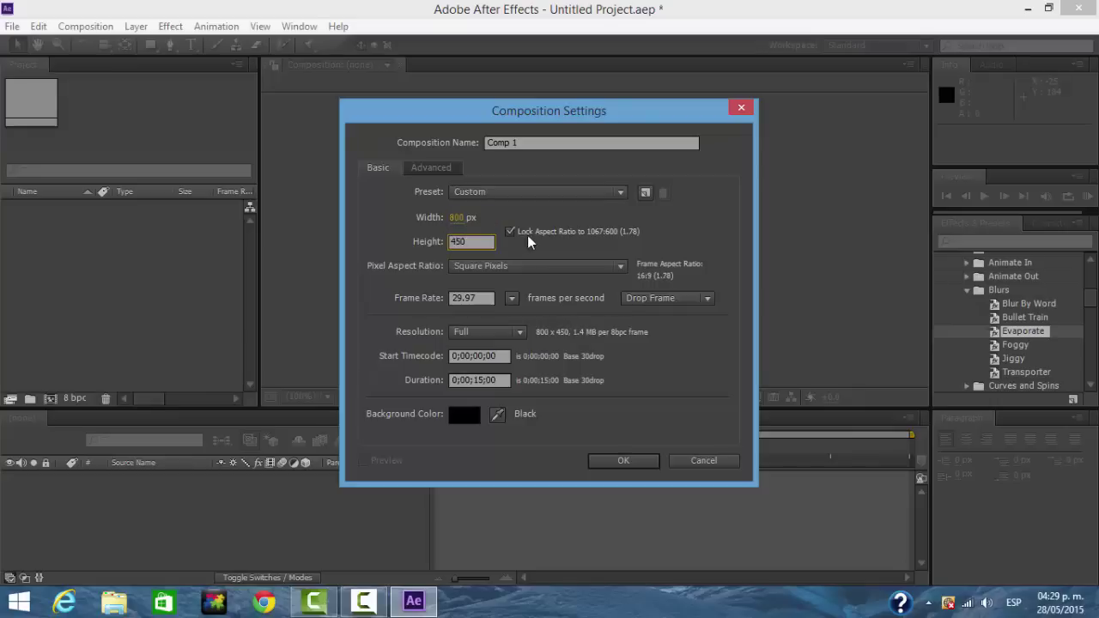
{"action": "left_click", "coordinate": [510, 232]}
{"action": "left_click", "coordinate": [458, 243]}
{"action": "double_click", "coordinate": [458, 242]}
{"action": "type", "text": "600"}
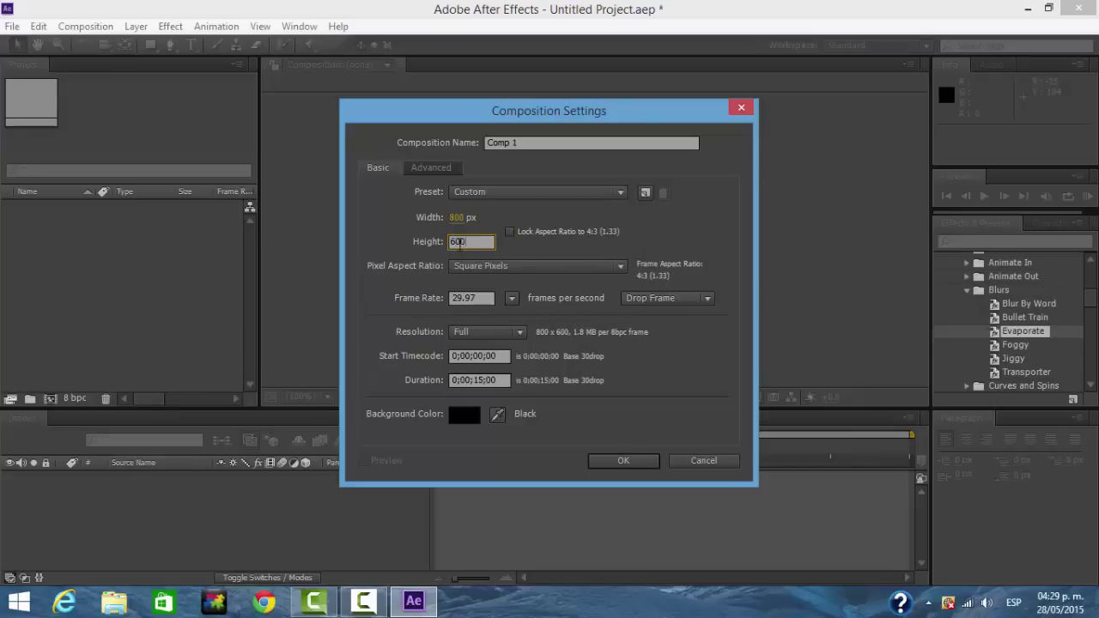
Set the composition's duration to 10 seconds and create it.
{"action": "left_click", "coordinate": [479, 380]}
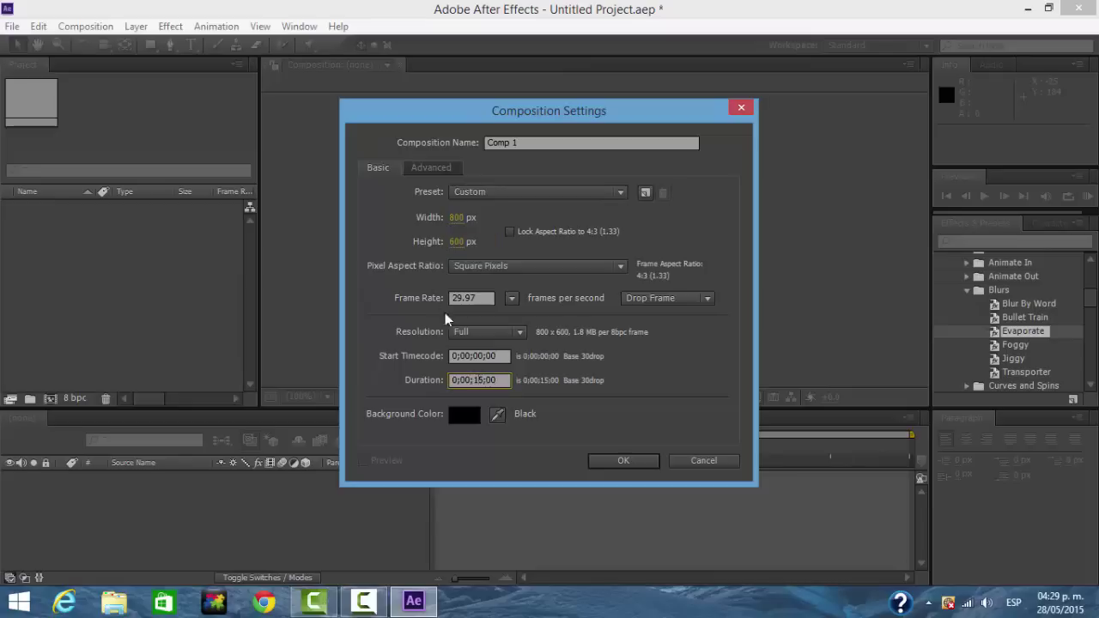
{"action": "key", "text": "BackSpace"}
{"action": "type", "text": "0"}
{"action": "left_click", "coordinate": [622, 461]}
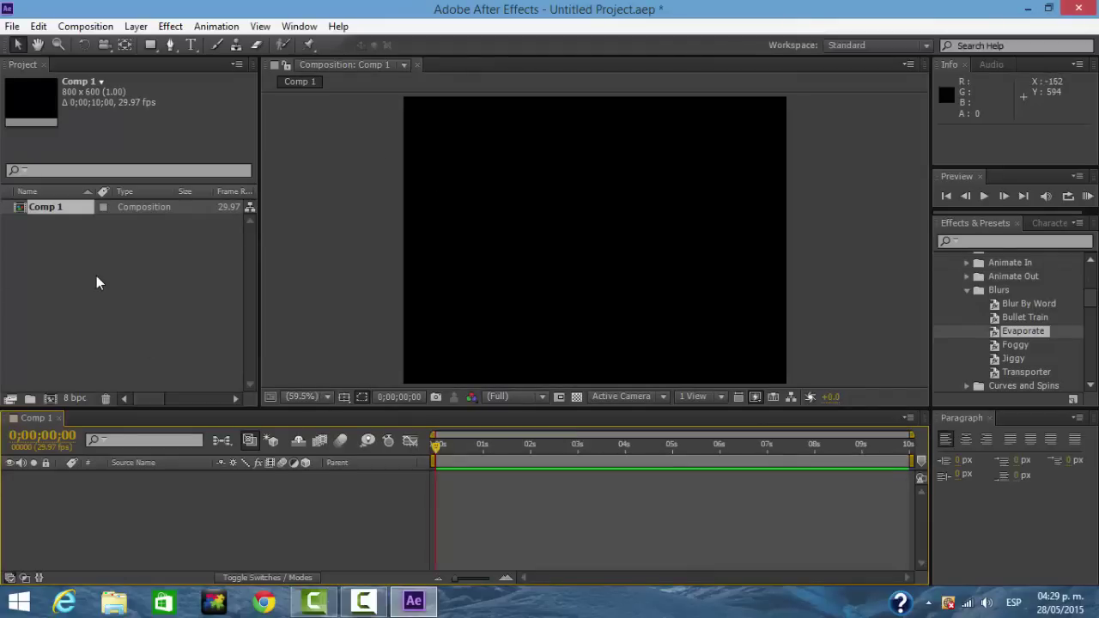
Add the text "1" to the composition and set its font size to 345 px.
{"action": "left_click", "coordinate": [190, 46]}
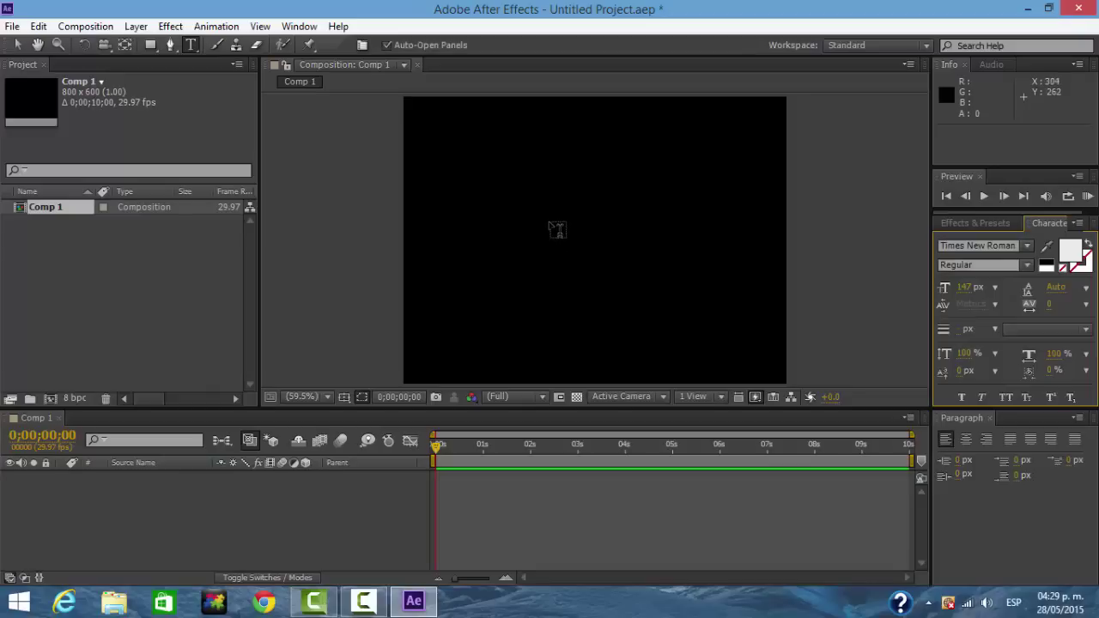
{"action": "left_click", "coordinate": [557, 230]}
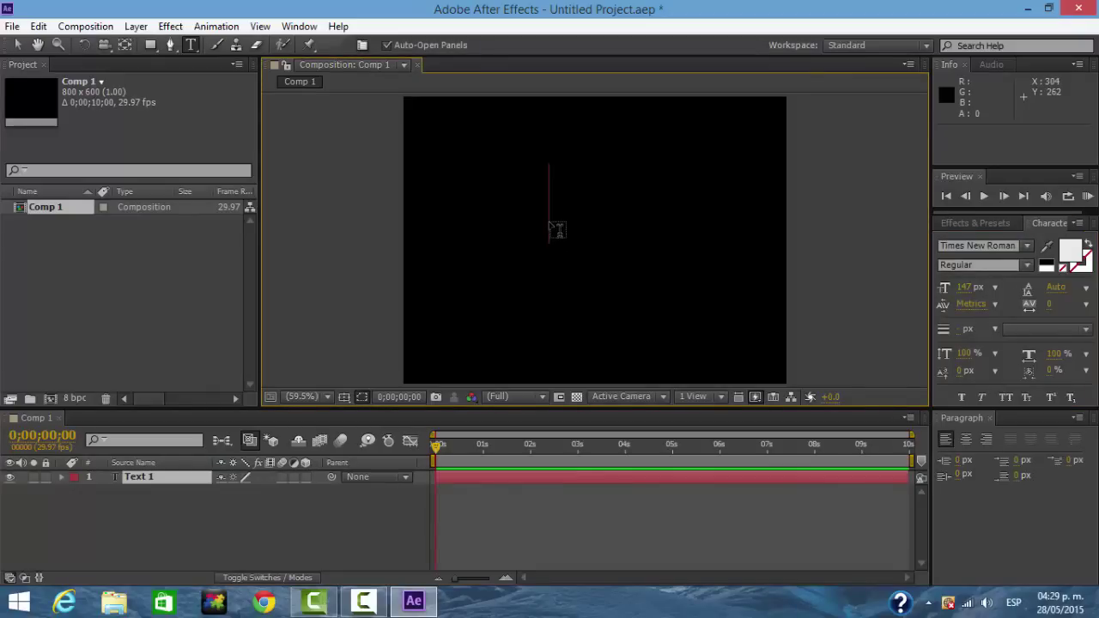
{"action": "type", "text": "1"}
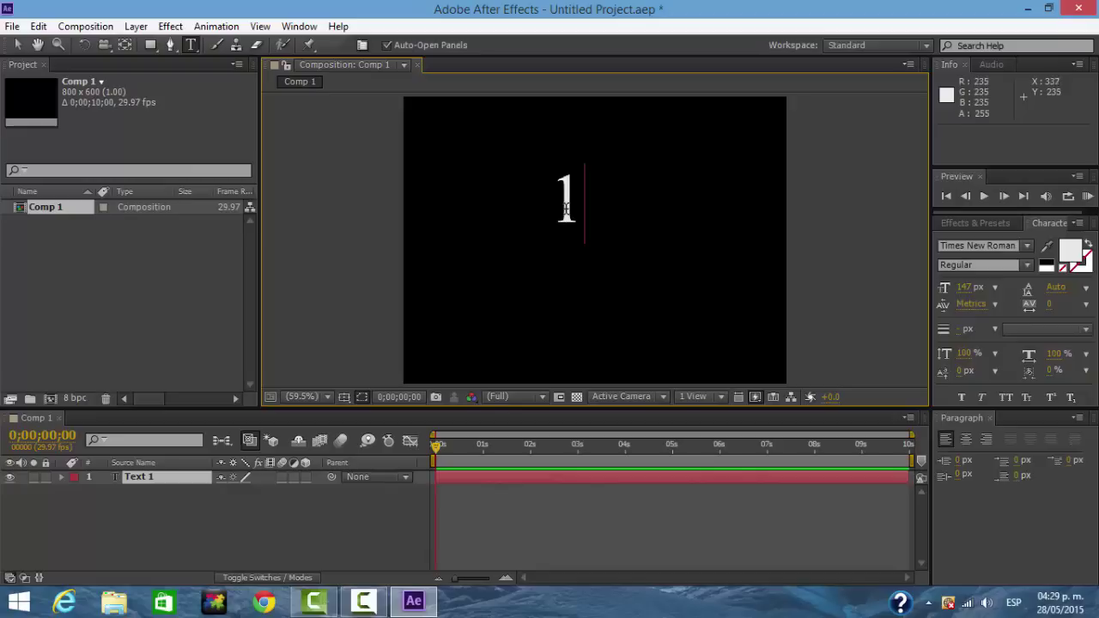
{"action": "left_click_drag", "start_coordinate": [565, 208], "coordinate": [725, 347]}
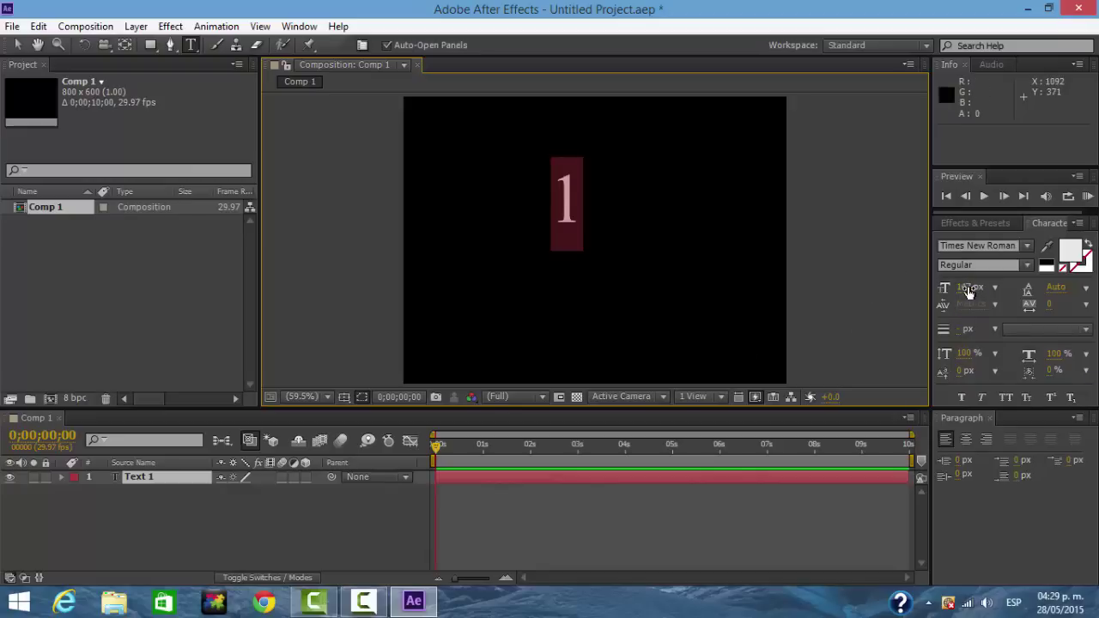
{"action": "left_click_drag", "start_coordinate": [966, 287], "coordinate": [1098, 261]}
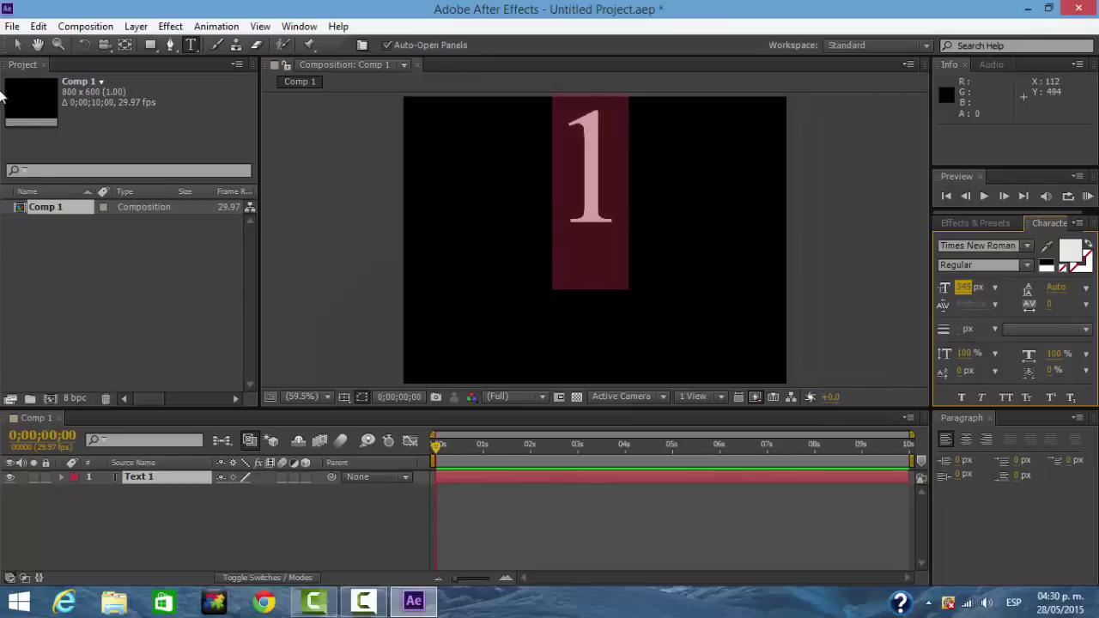
Move the numeral 1 to about the middle of the frame and show the Title/Action Safe overlay.
{"action": "left_click", "coordinate": [17, 45]}
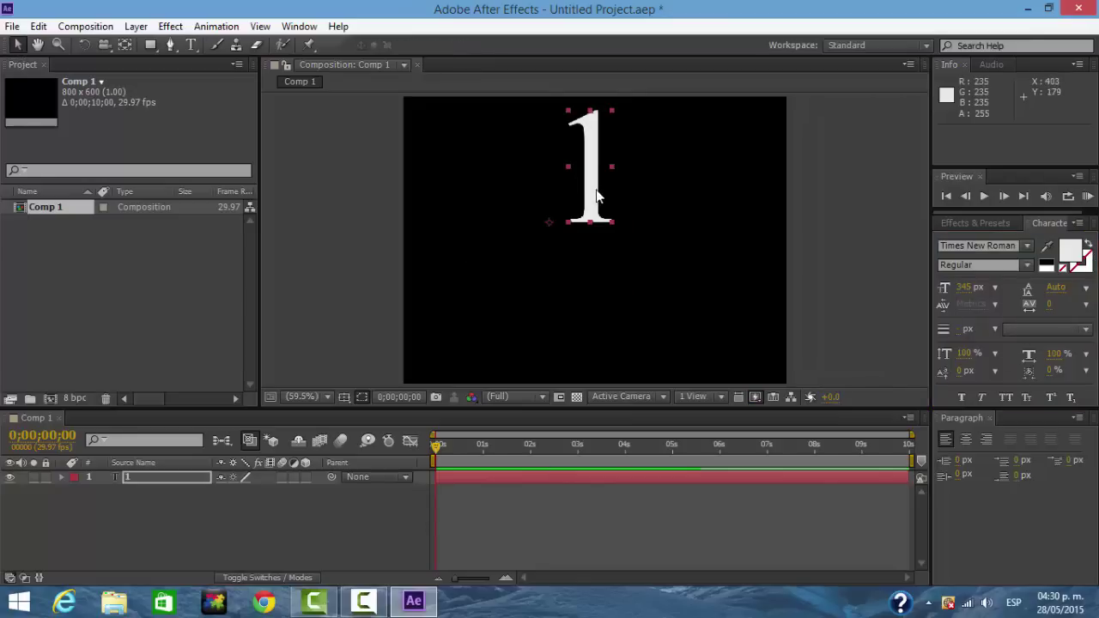
{"action": "left_click_drag", "start_coordinate": [600, 199], "coordinate": [605, 254]}
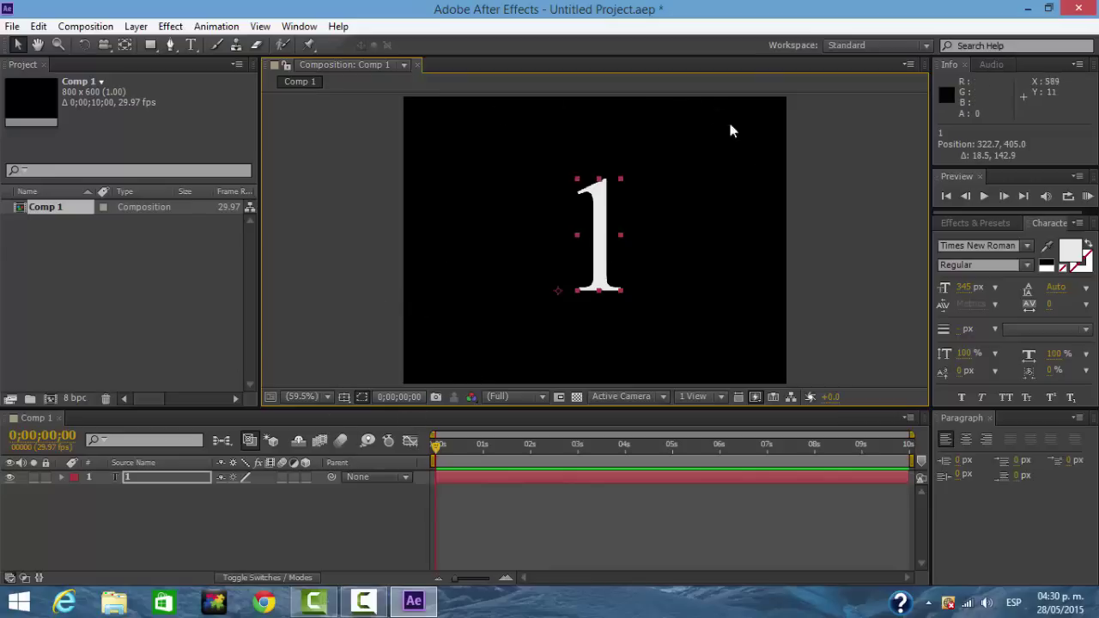
{"action": "left_click", "coordinate": [345, 399]}
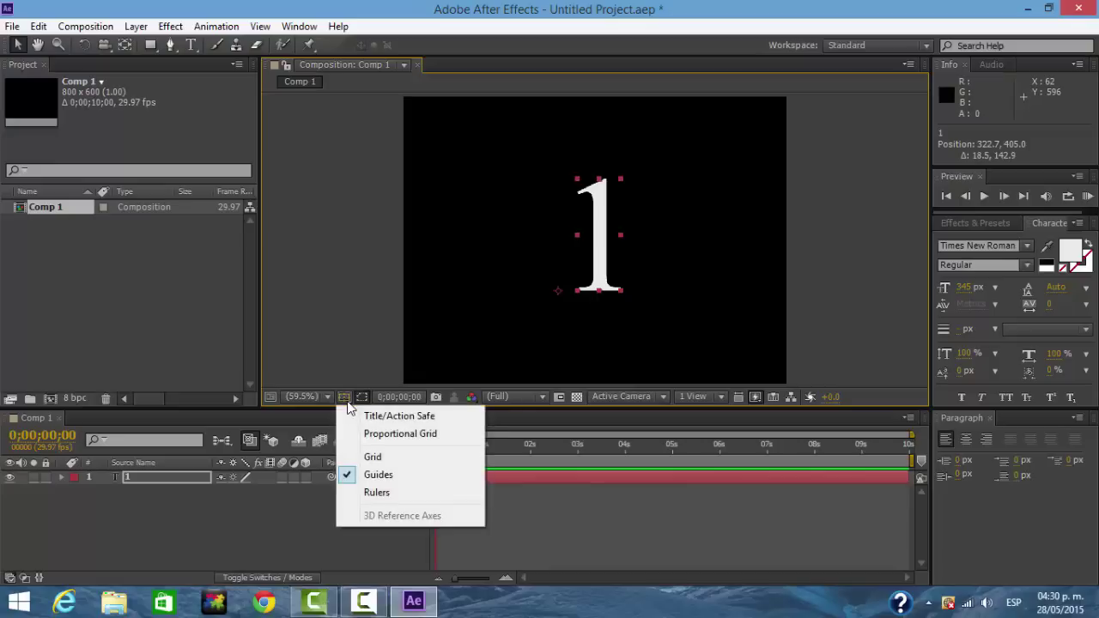
{"action": "left_click", "coordinate": [402, 417]}
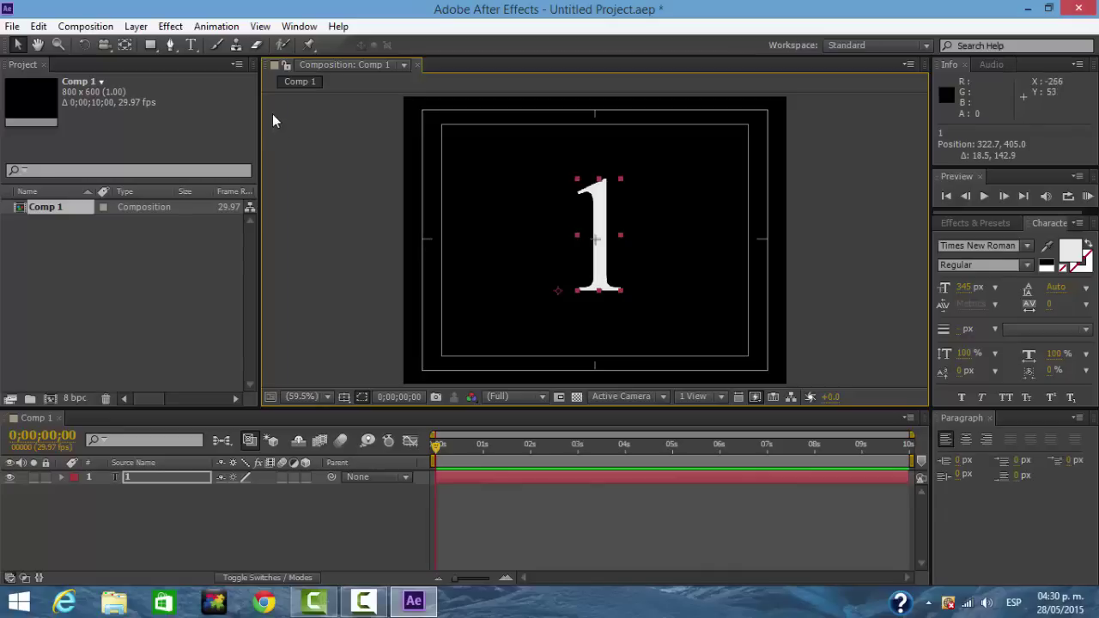
With rulers shown, place a horizontal guide at 298 and a vertical guide at 400, and centre the numeral on their crossing.
{"action": "left_click", "coordinate": [261, 27]}
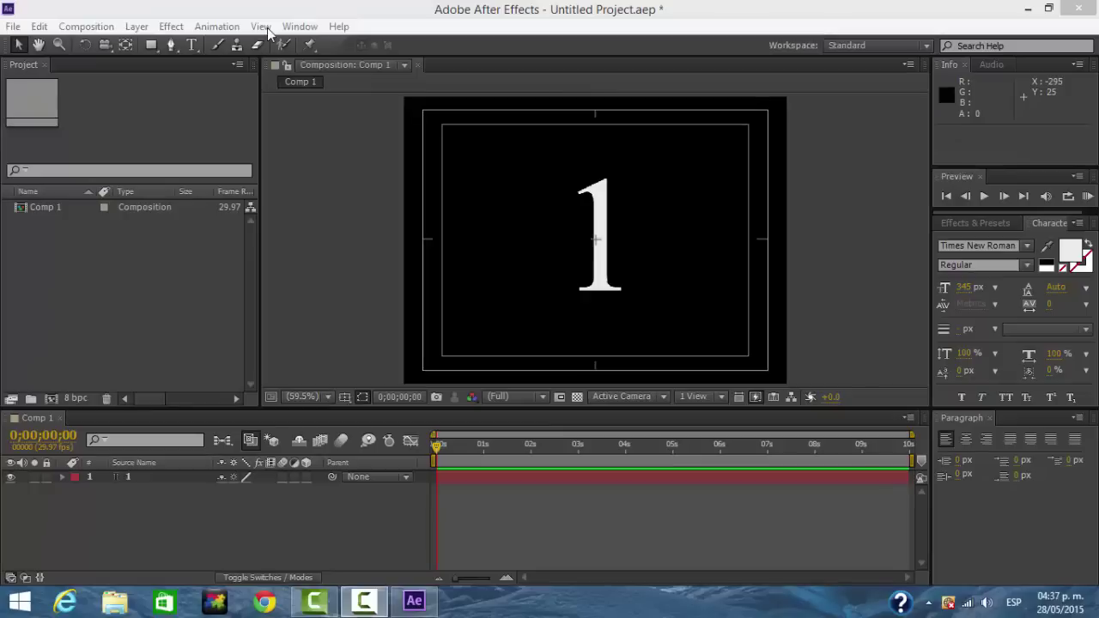
{"action": "left_click", "coordinate": [260, 26]}
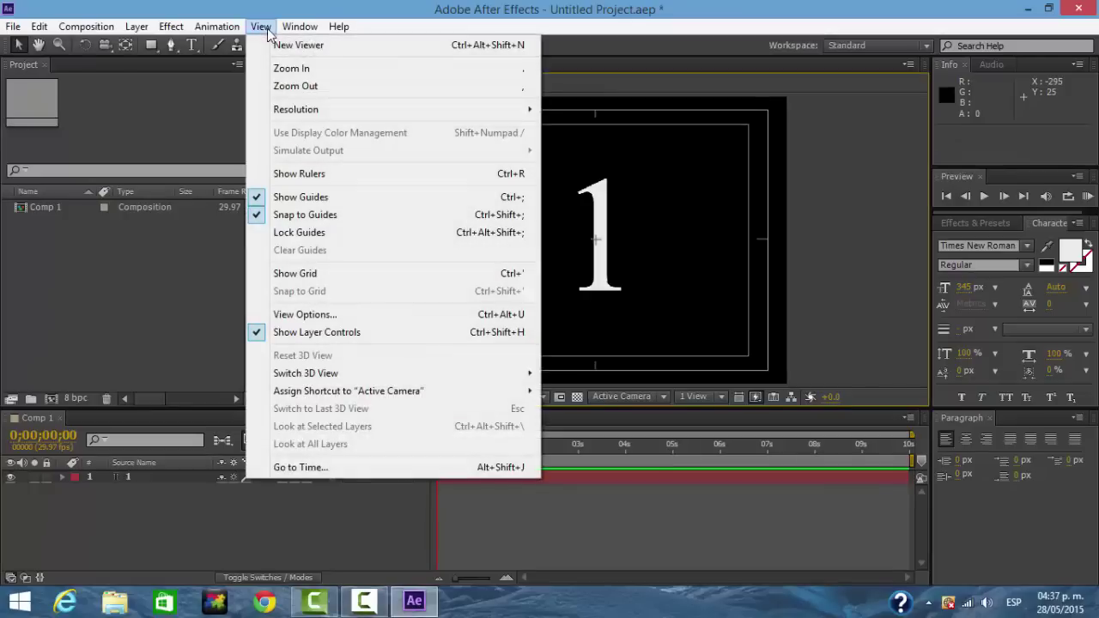
{"action": "left_click", "coordinate": [292, 172]}
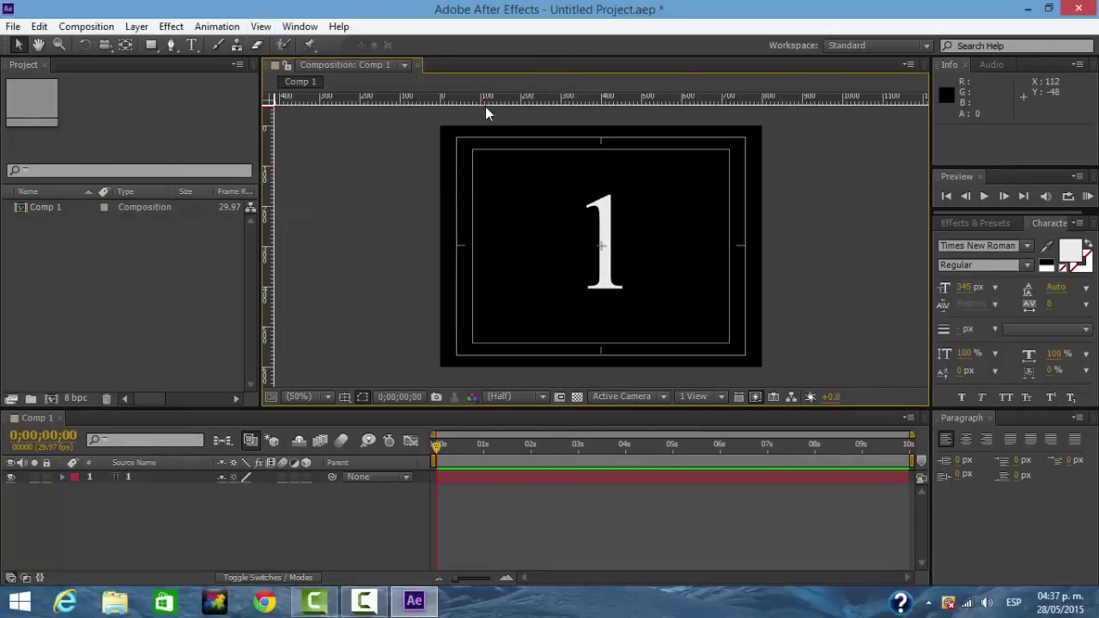
{"action": "left_click_drag", "start_coordinate": [488, 103], "coordinate": [500, 246]}
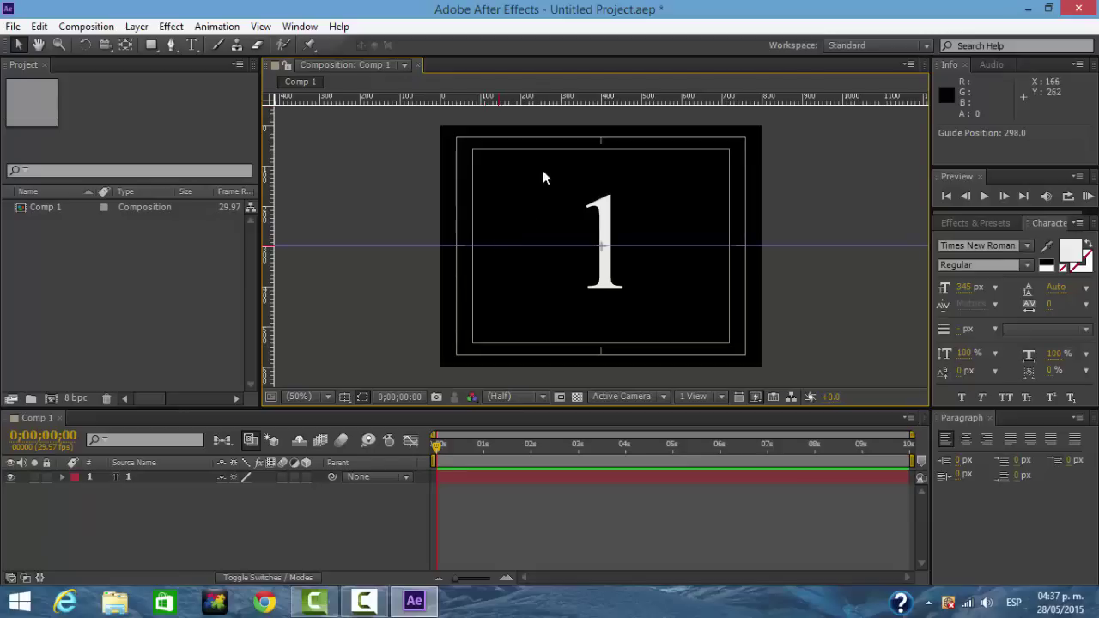
{"action": "left_click_drag", "start_coordinate": [267, 172], "coordinate": [600, 185]}
{"action": "left_click", "coordinate": [607, 237]}
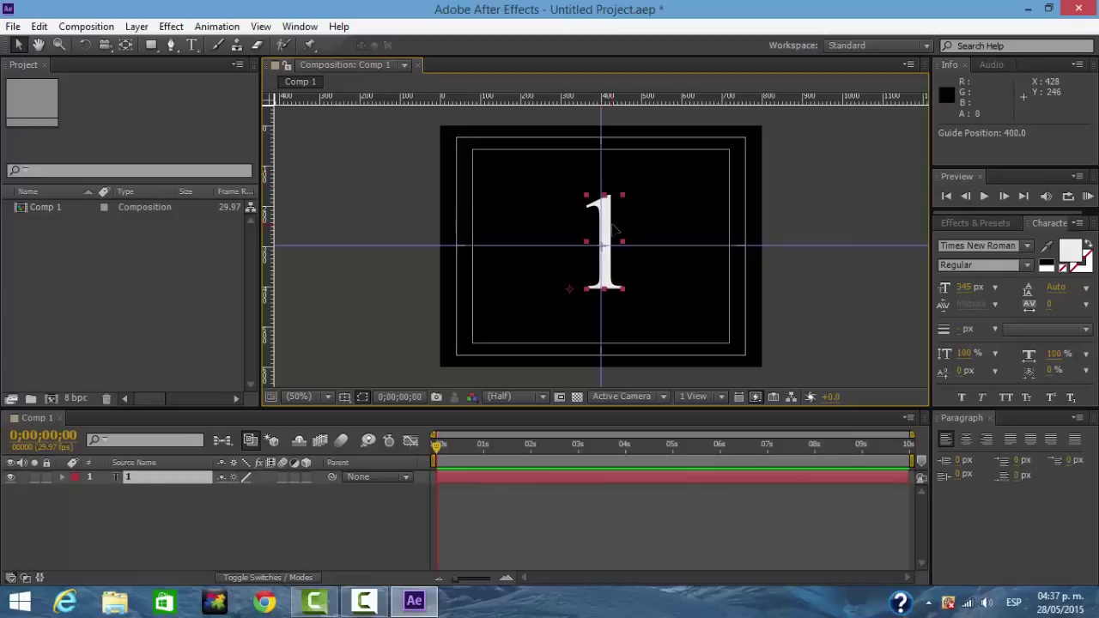
{"action": "left_click_drag", "start_coordinate": [607, 244], "coordinate": [603, 249]}
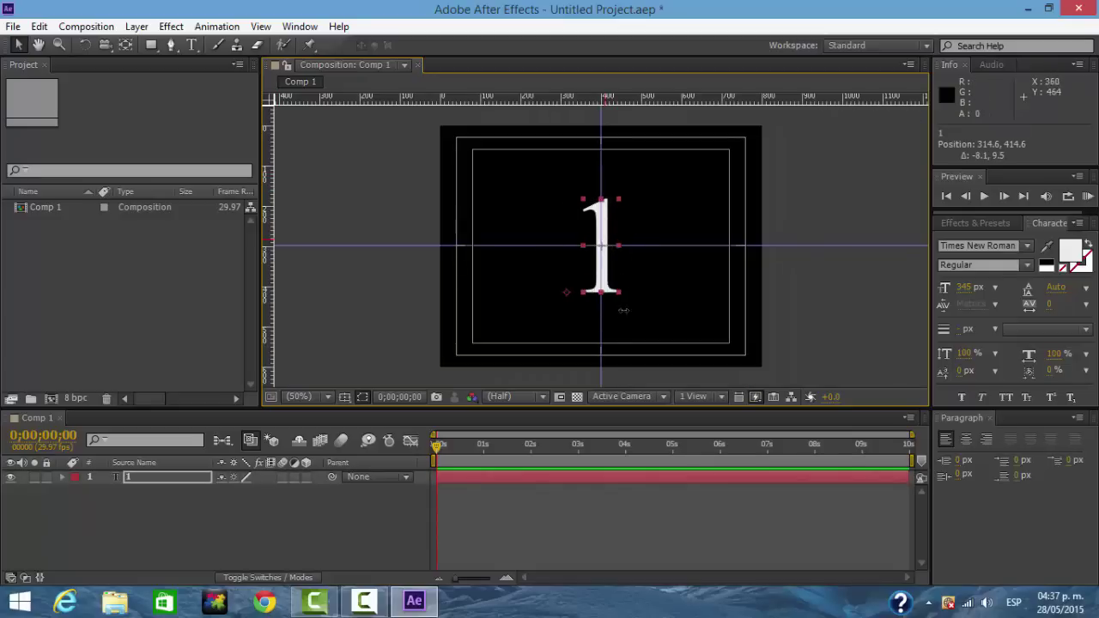
Hide the rulers, the guides and the Title/Action Safe overlay.
{"action": "left_click", "coordinate": [260, 26]}
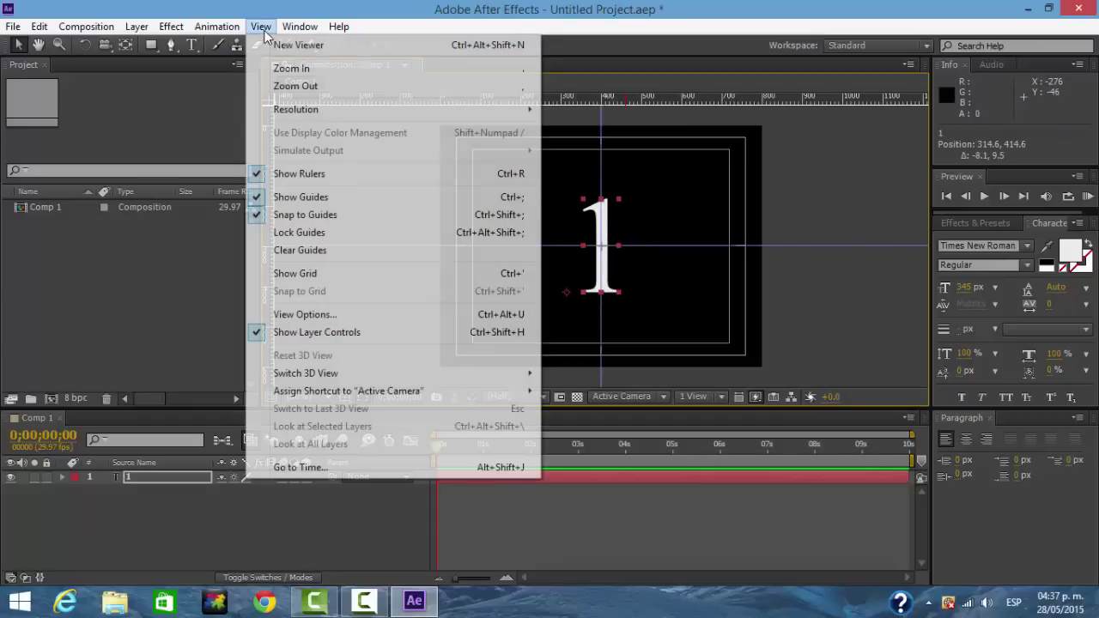
{"action": "left_click", "coordinate": [296, 175]}
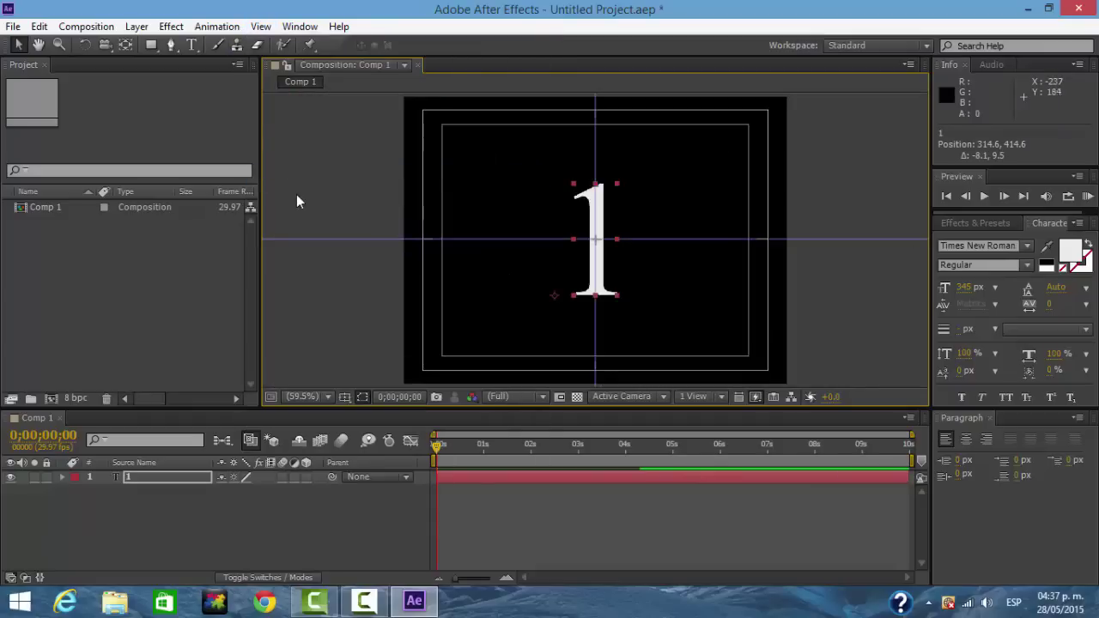
{"action": "left_click", "coordinate": [260, 26]}
{"action": "left_click", "coordinate": [282, 194]}
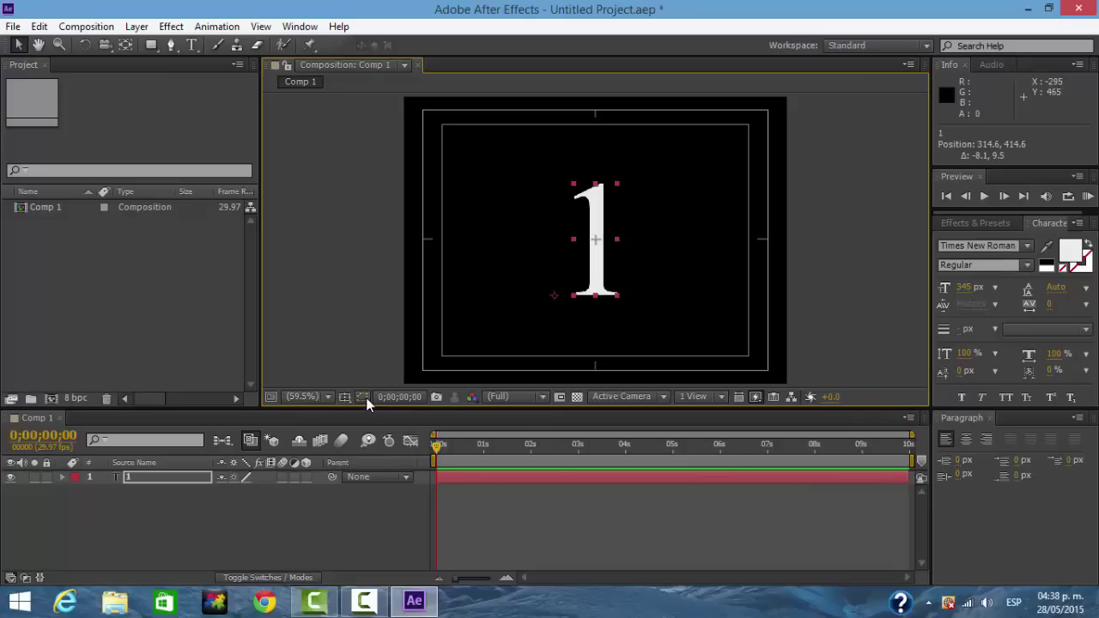
{"action": "left_click", "coordinate": [344, 400]}
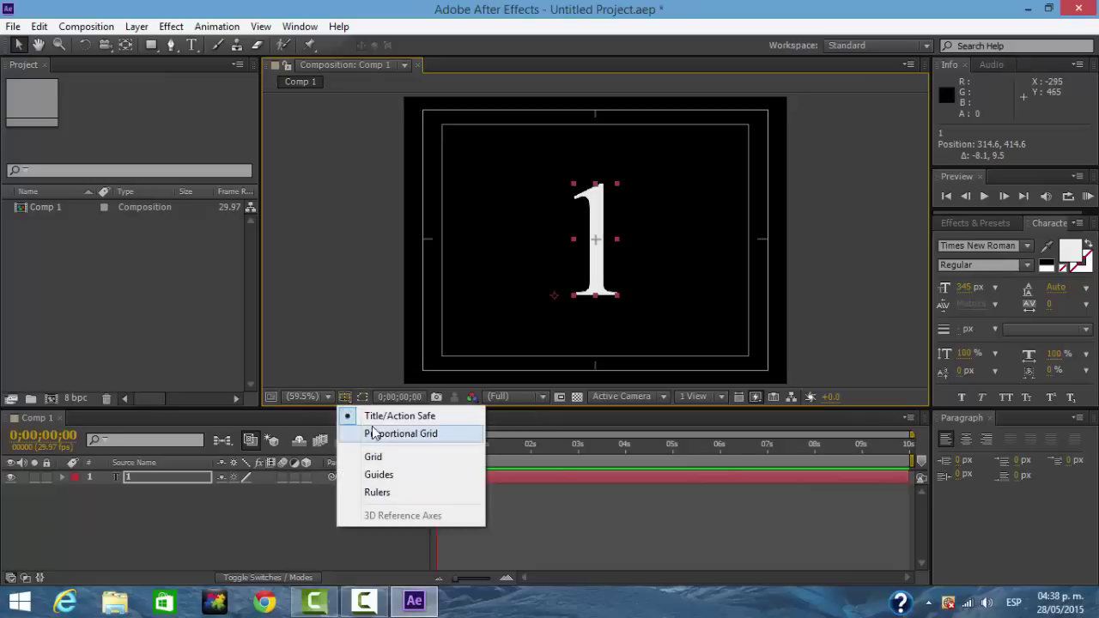
{"action": "left_click", "coordinate": [374, 416]}
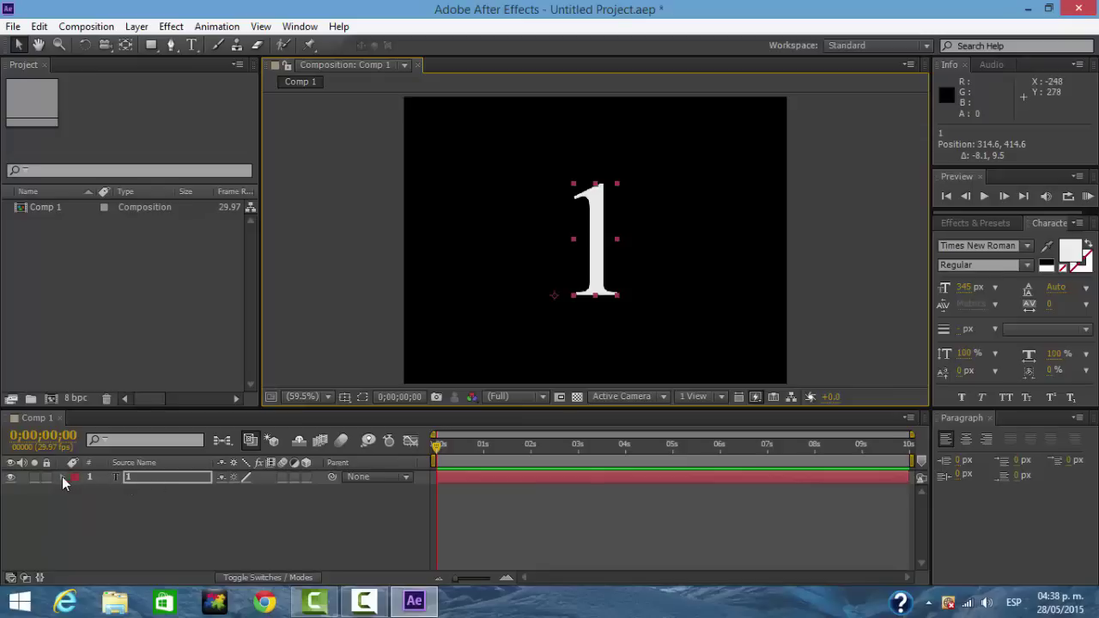
Set a Source Text keyframe at 0 seconds on the text layer "1".
{"action": "left_click", "coordinate": [134, 478]}
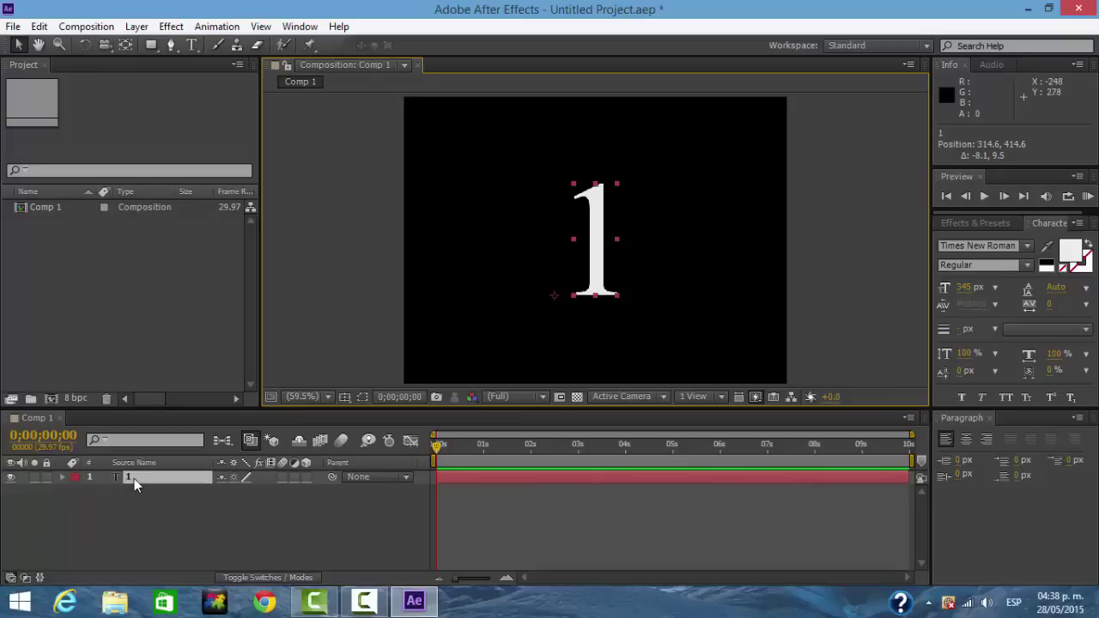
{"action": "left_click", "coordinate": [61, 477]}
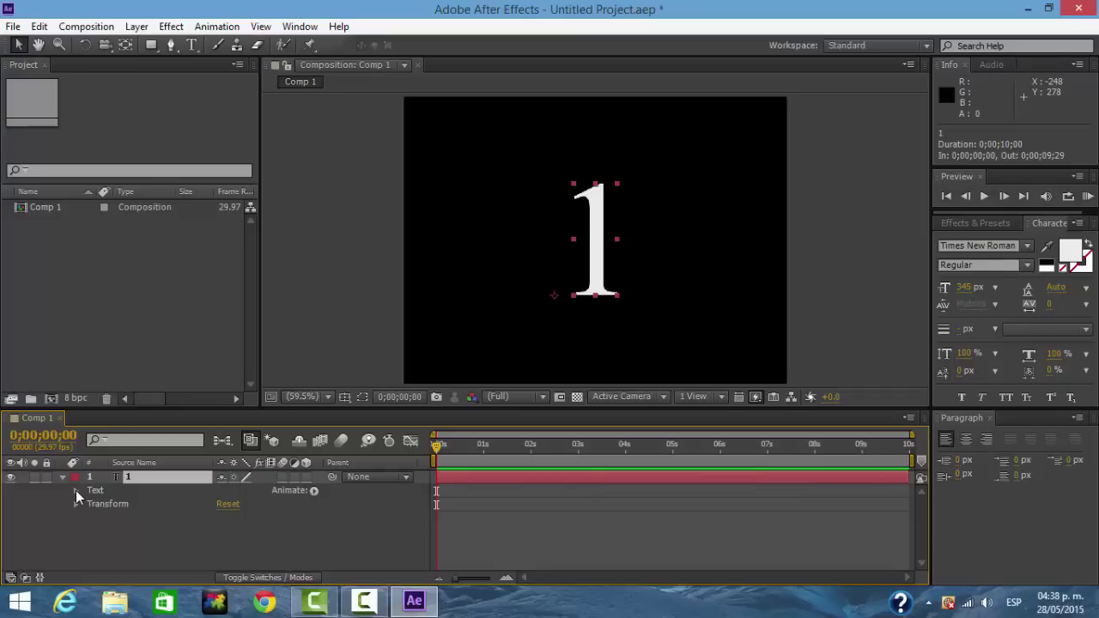
{"action": "left_click", "coordinate": [76, 491]}
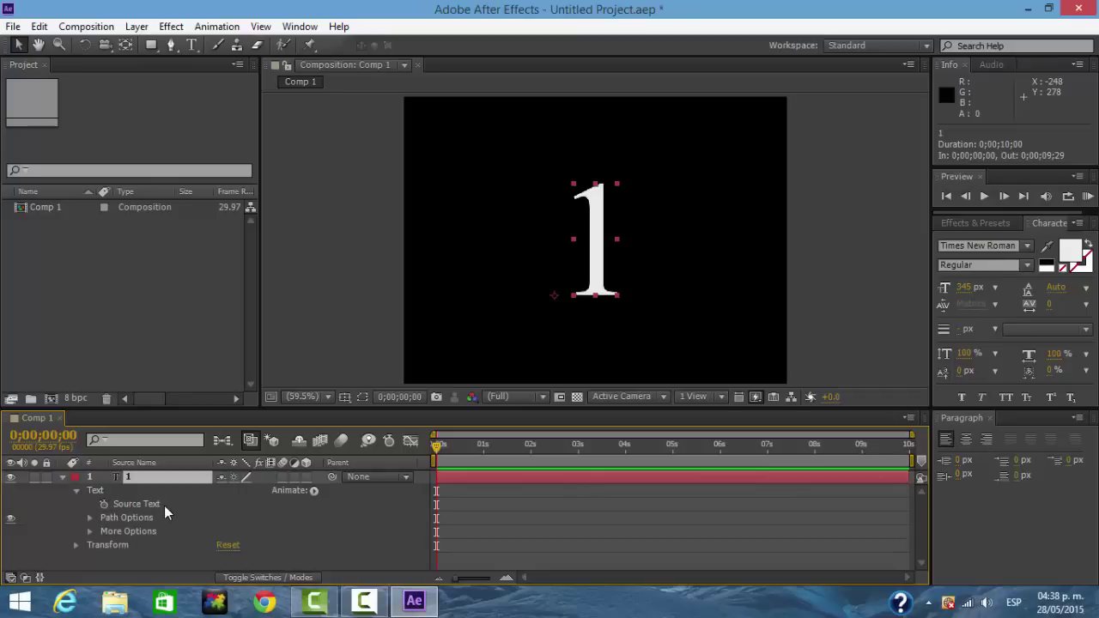
{"action": "left_click", "coordinate": [103, 504]}
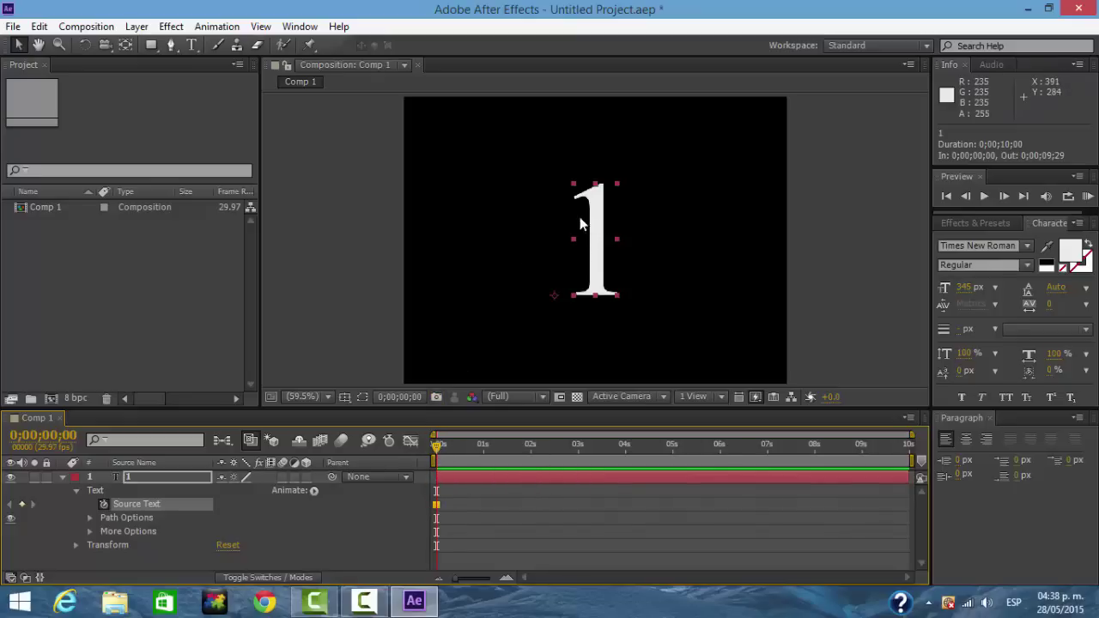
Change the layer's text to the numeral 2 at 2 seconds and to the numeral 3 at about 4 seconds.
{"action": "left_click_drag", "start_coordinate": [438, 448], "coordinate": [530, 456]}
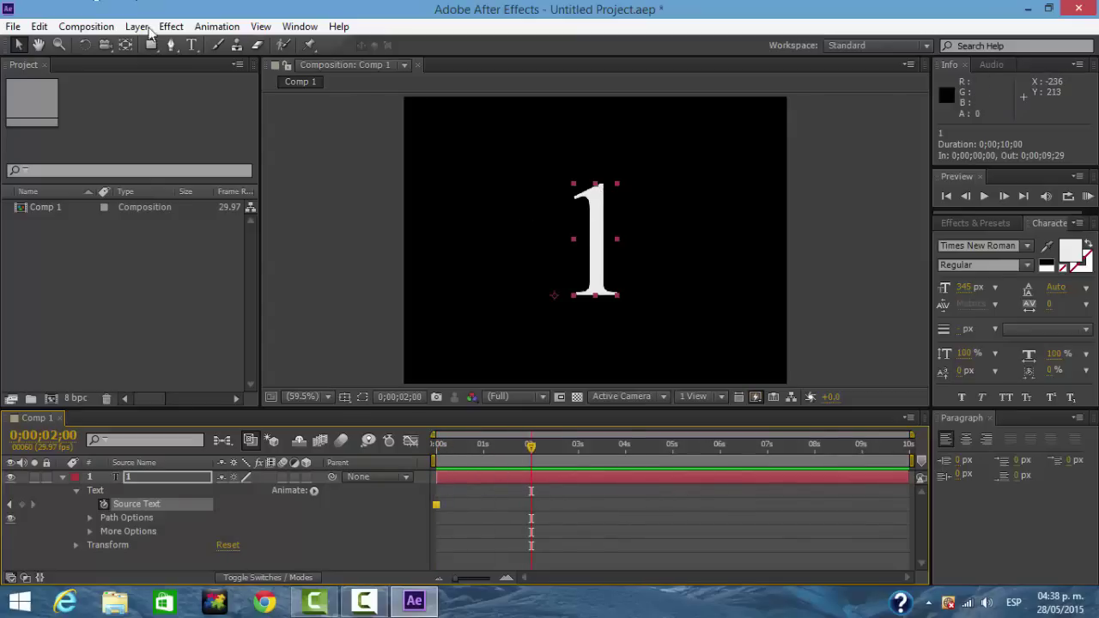
{"action": "left_click", "coordinate": [192, 45]}
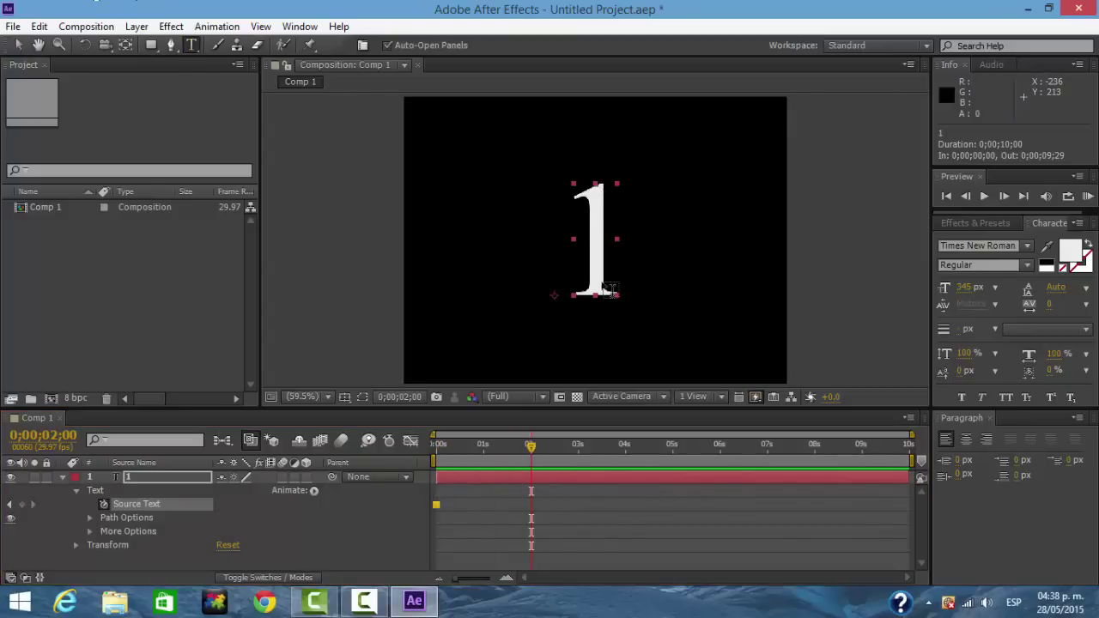
{"action": "double_click", "coordinate": [595, 242]}
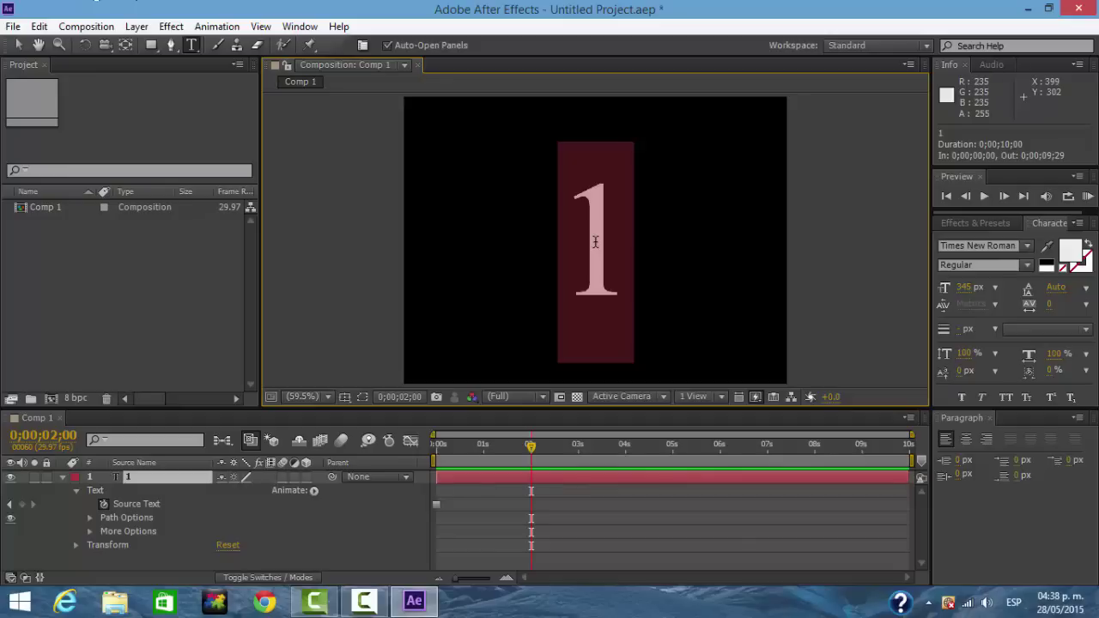
{"action": "type", "text": "2"}
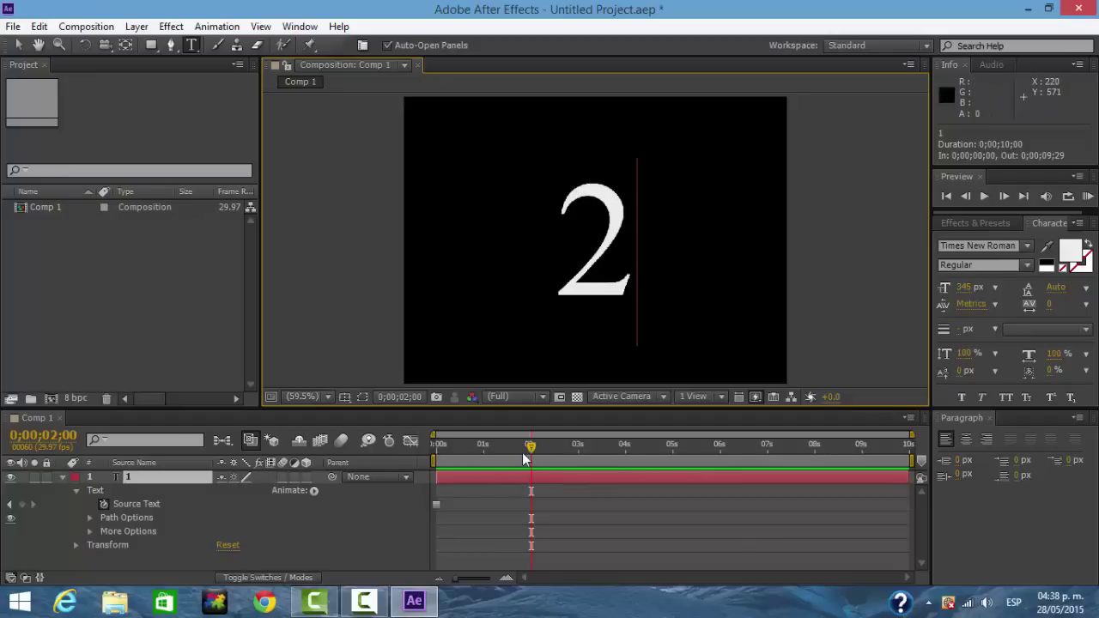
{"action": "left_click_drag", "start_coordinate": [532, 450], "coordinate": [629, 458]}
{"action": "key", "text": "ctrl+v"}
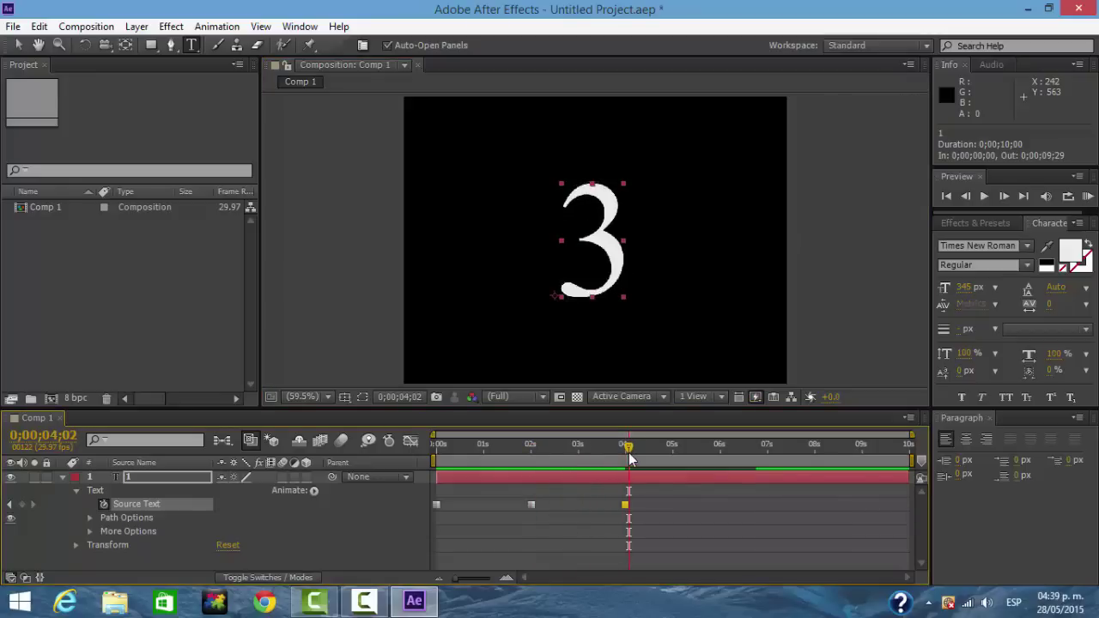
Colour the numeral 3 bright green at 0;00;04;02.
{"action": "double_click", "coordinate": [588, 266]}
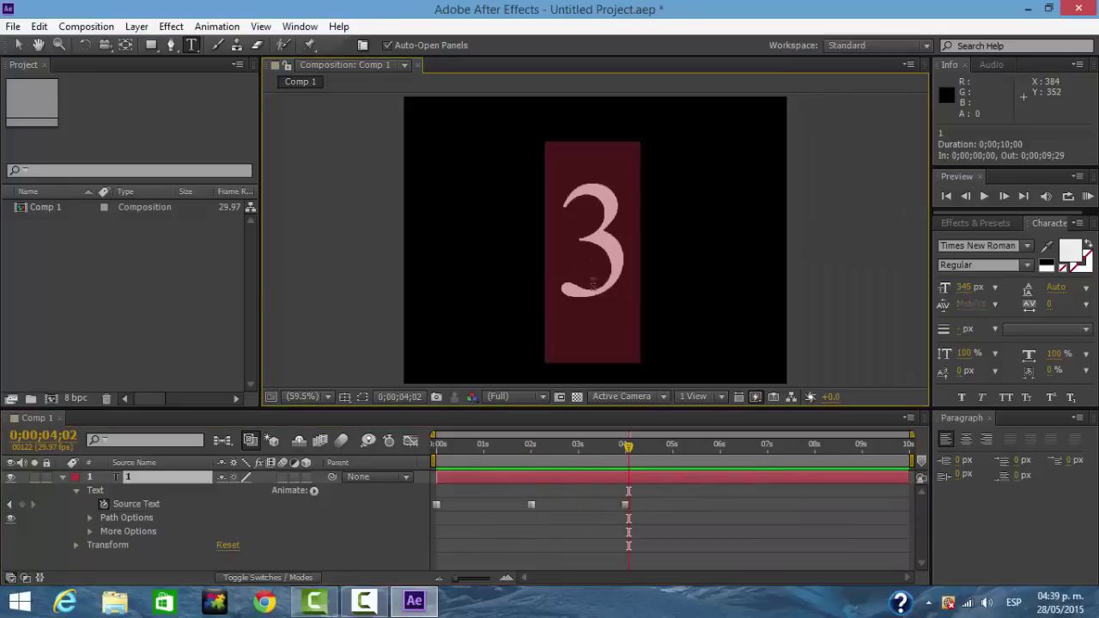
{"action": "left_click", "coordinate": [1069, 251]}
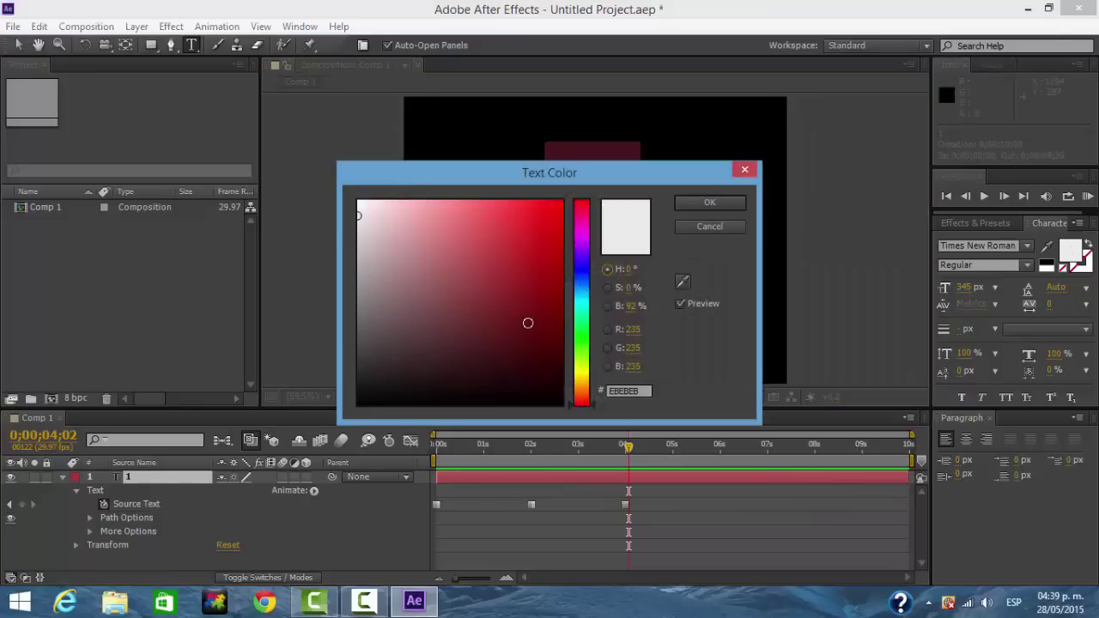
{"action": "left_click", "coordinate": [581, 339]}
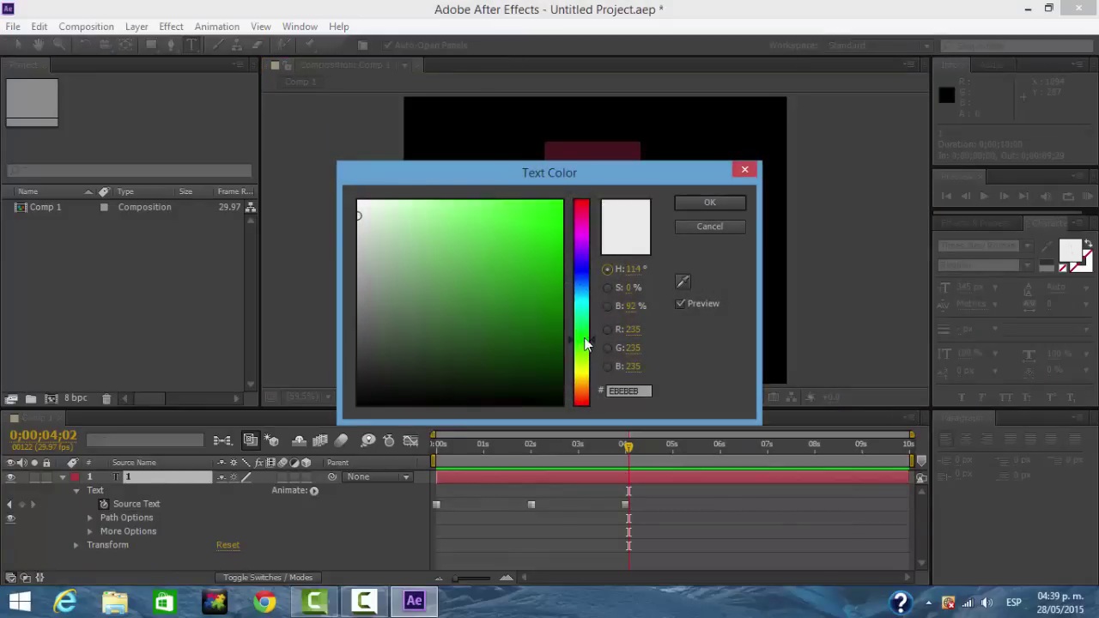
{"action": "left_click", "coordinate": [691, 206]}
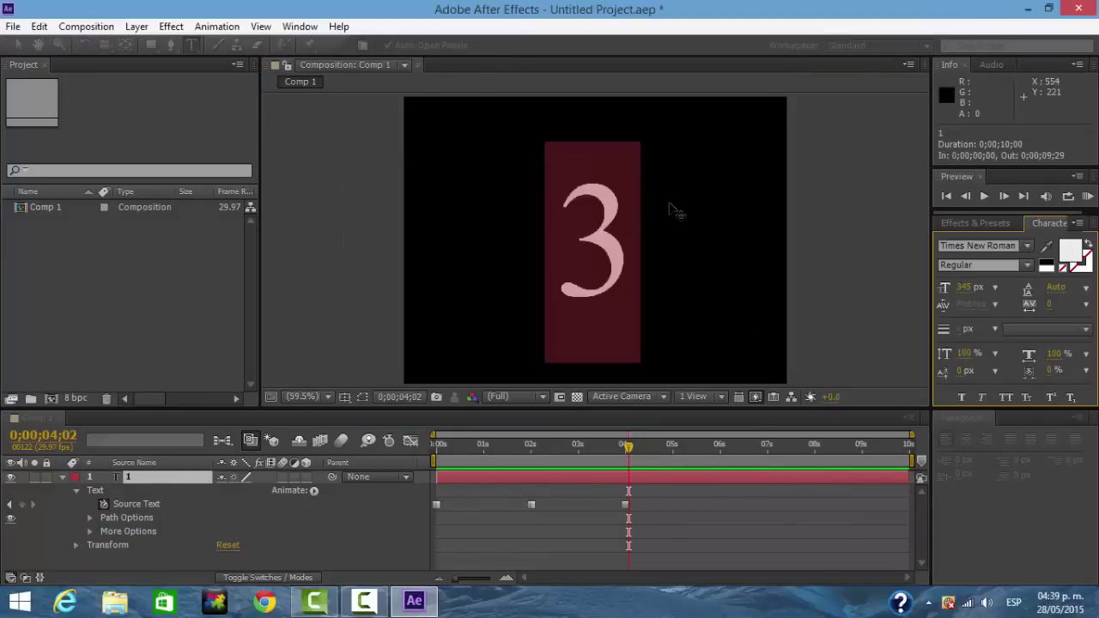
At the 2-second keyframe, colour the numeral 2 blue with a hue of 209°.
{"action": "left_click", "coordinate": [532, 450]}
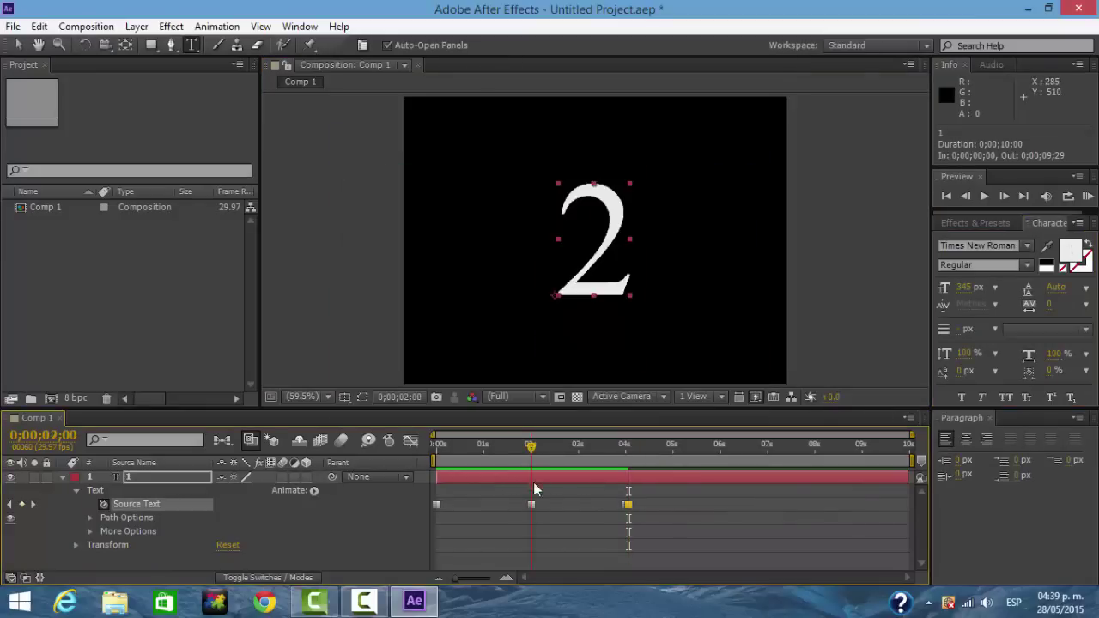
{"action": "double_click", "coordinate": [573, 293]}
{"action": "left_click", "coordinate": [1065, 255]}
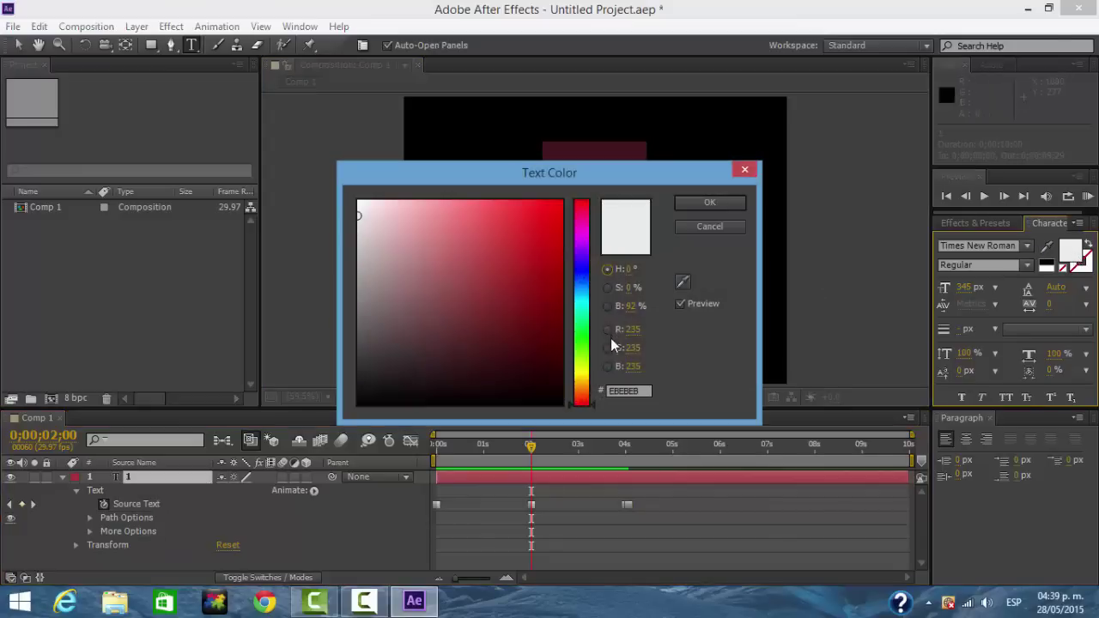
{"action": "left_click", "coordinate": [584, 286]}
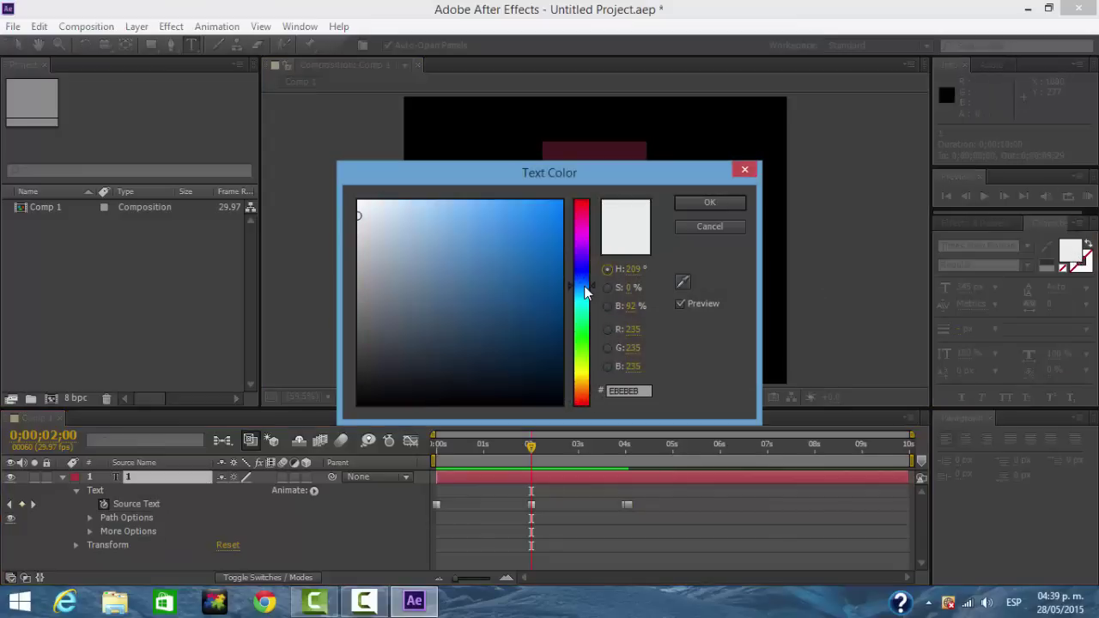
{"action": "left_click", "coordinate": [556, 237]}
{"action": "left_click", "coordinate": [695, 204]}
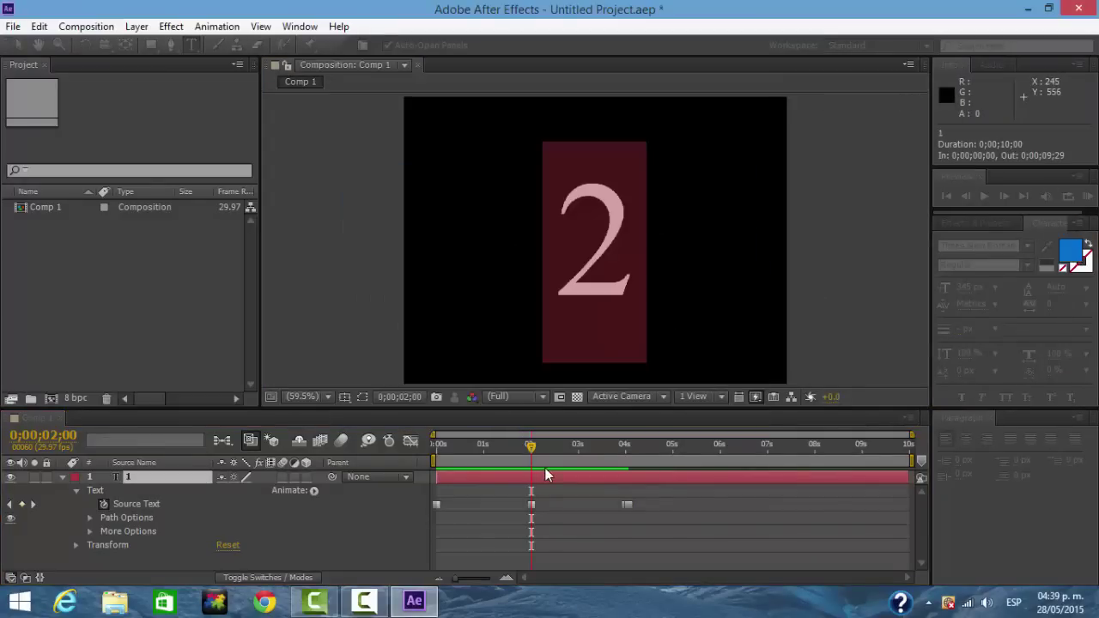
At the 0-second keyframe, colour the numeral 1 red (FC0000).
{"action": "left_click", "coordinate": [437, 448]}
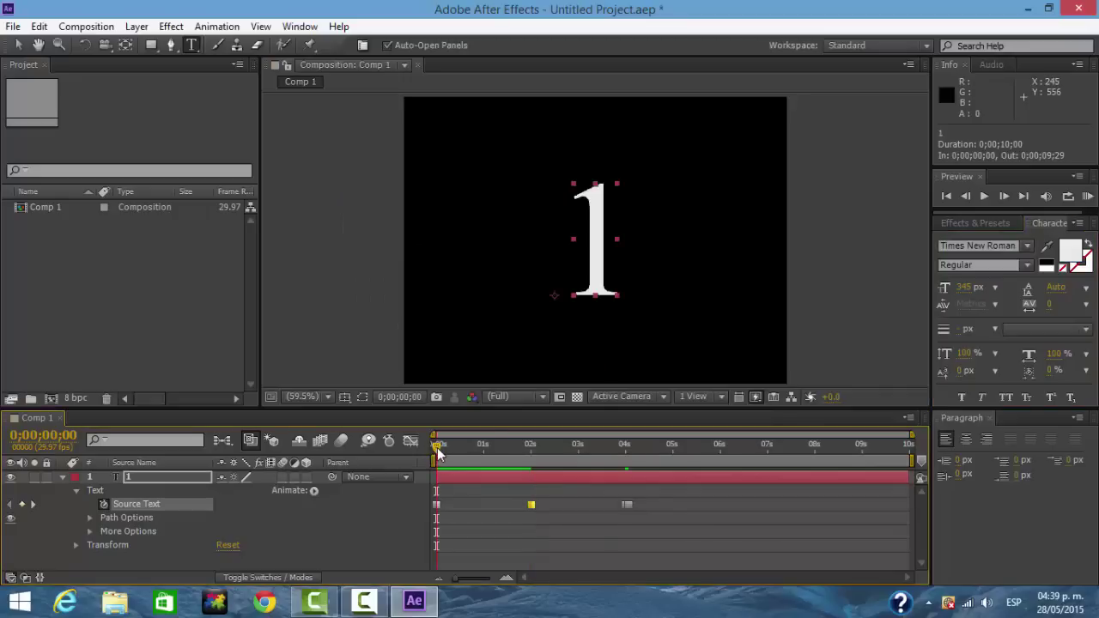
{"action": "double_click", "coordinate": [593, 245]}
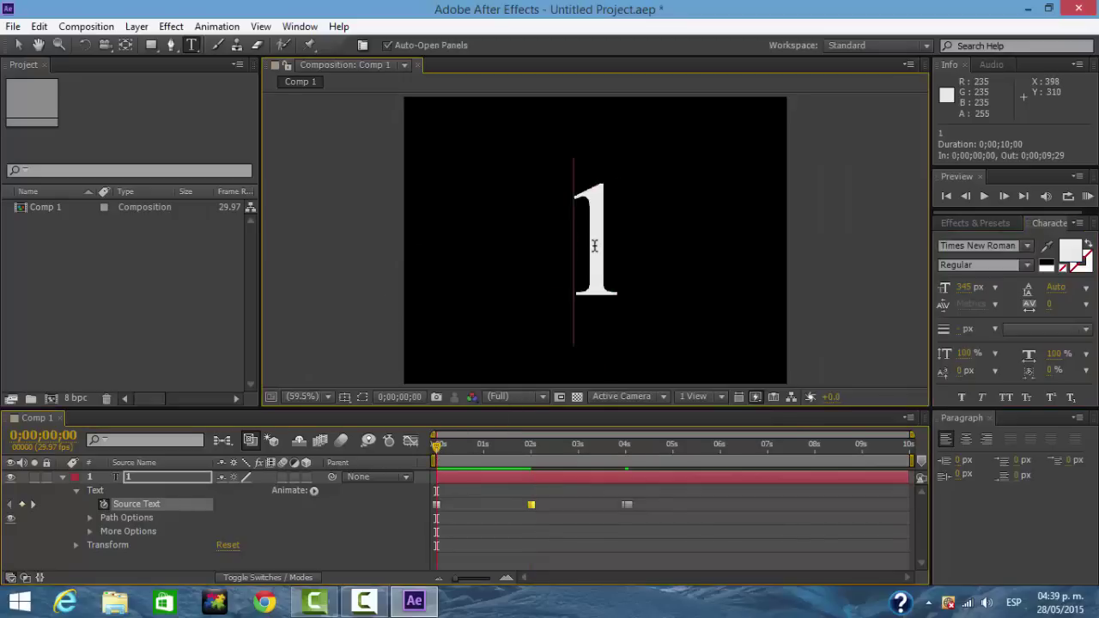
{"action": "left_click", "coordinate": [1068, 251]}
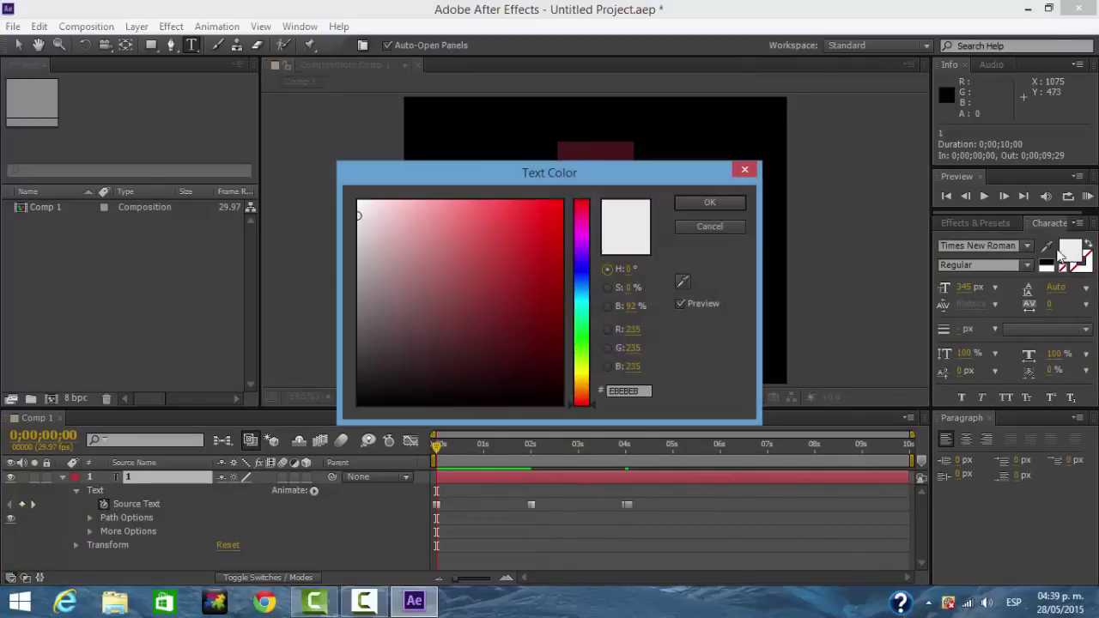
{"action": "left_click", "coordinate": [584, 206]}
{"action": "left_click", "coordinate": [559, 203]}
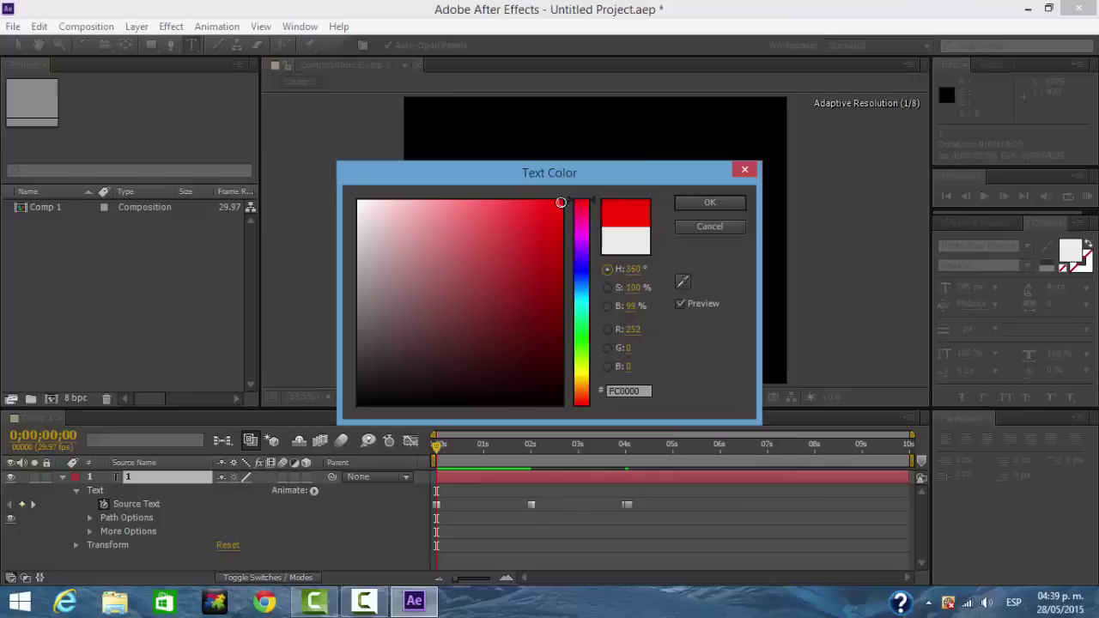
{"action": "left_click", "coordinate": [692, 203]}
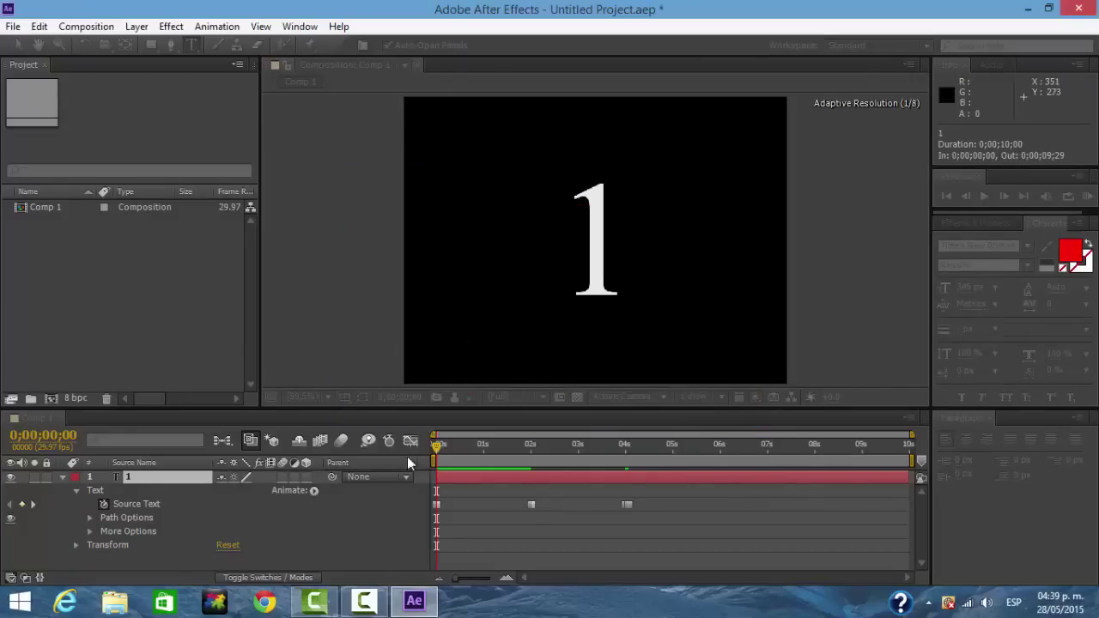
Scrub the timeline from the start to about 4 seconds to review the numeral's text and colour changes.
{"action": "left_click", "coordinate": [458, 446]}
{"action": "left_click", "coordinate": [471, 312]}
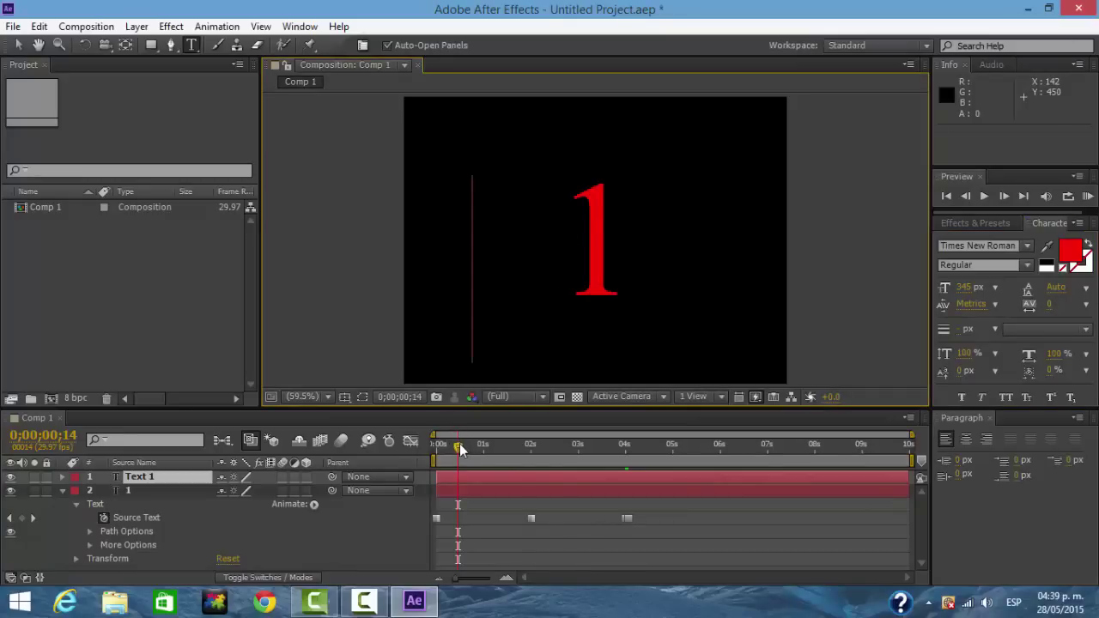
{"action": "left_click_drag", "start_coordinate": [460, 443], "coordinate": [535, 464]}
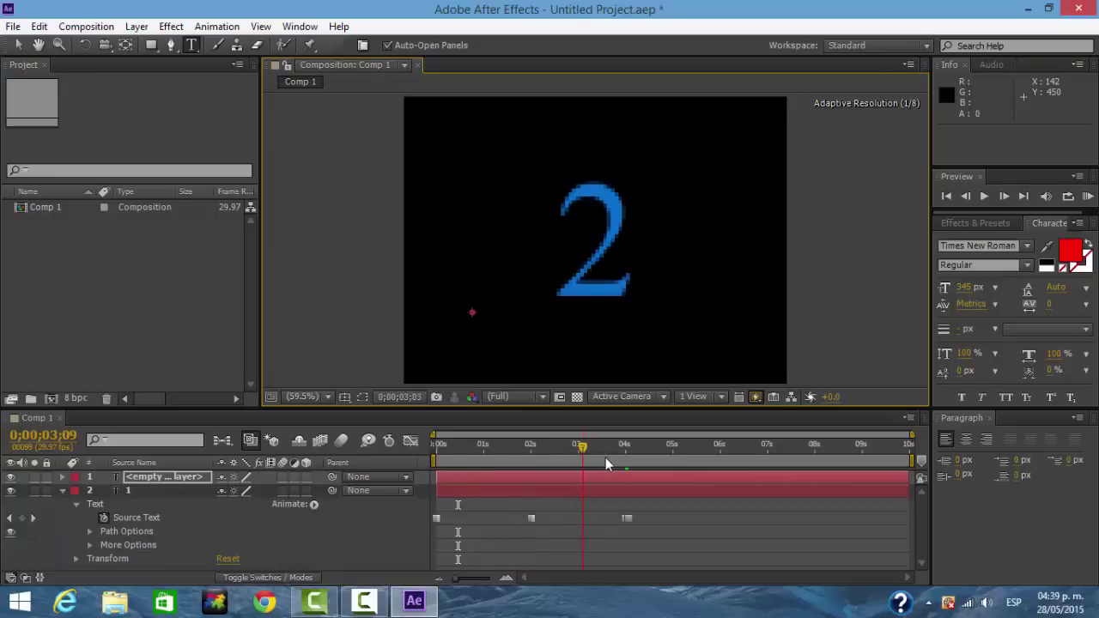
{"action": "left_click_drag", "start_coordinate": [605, 457], "coordinate": [626, 458]}
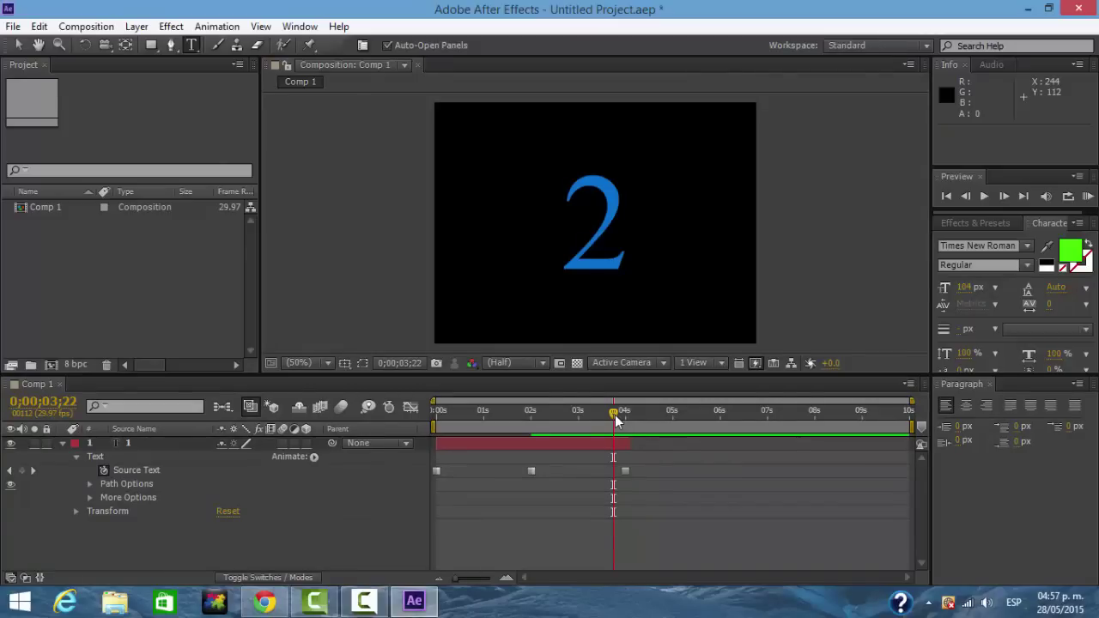
{"action": "left_click_drag", "start_coordinate": [616, 418], "coordinate": [628, 421]}
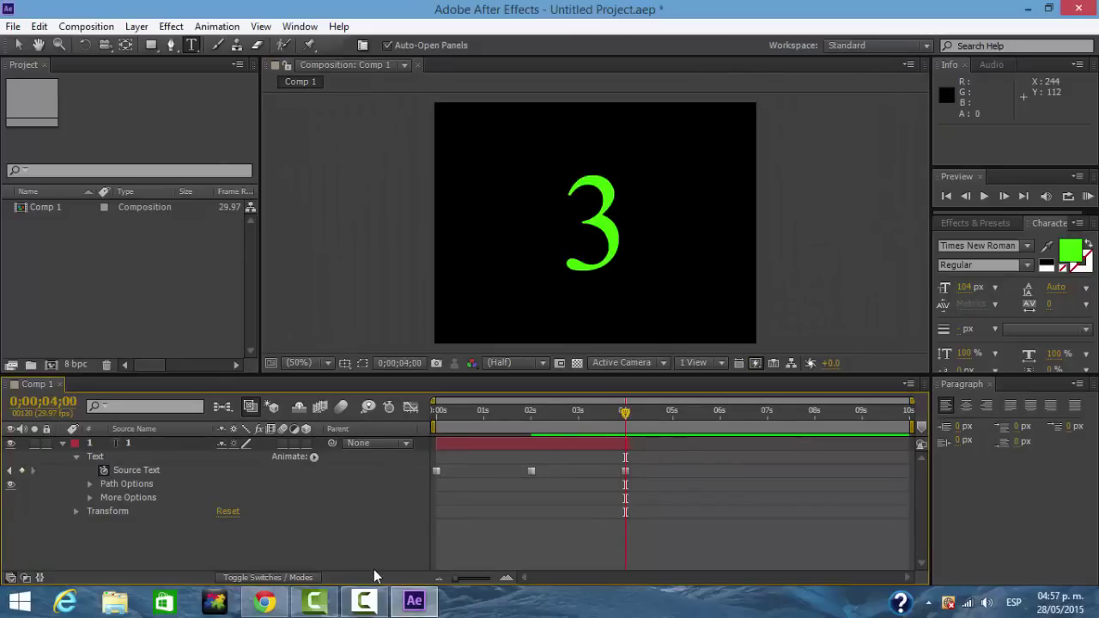
Trim the end of the numeral's layer just past 4 seconds and move the current time to 0;00;04;04.
{"action": "left_click", "coordinate": [46, 459]}
{"action": "mouse_move", "coordinate": [629, 443]}
{"action": "left_mouse_down"}
{"action": "mouse_move", "coordinate": [903, 444]}
{"action": "mouse_move", "coordinate": [651, 444]}
{"action": "mouse_move", "coordinate": [627, 456]}
{"action": "left_mouse_up"}
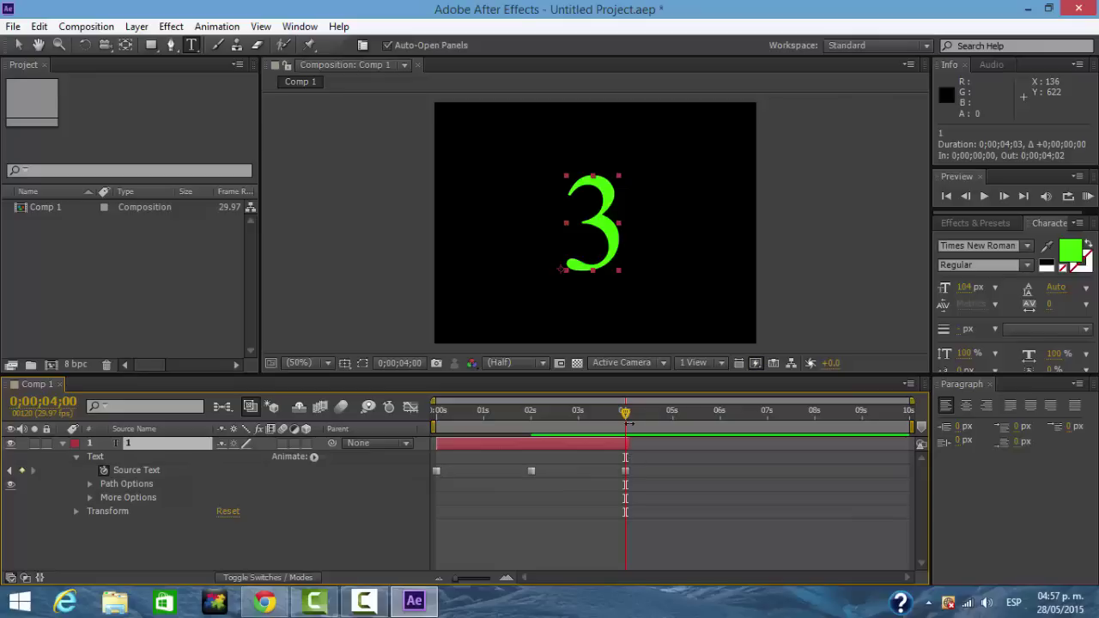
{"action": "left_click", "coordinate": [631, 416]}
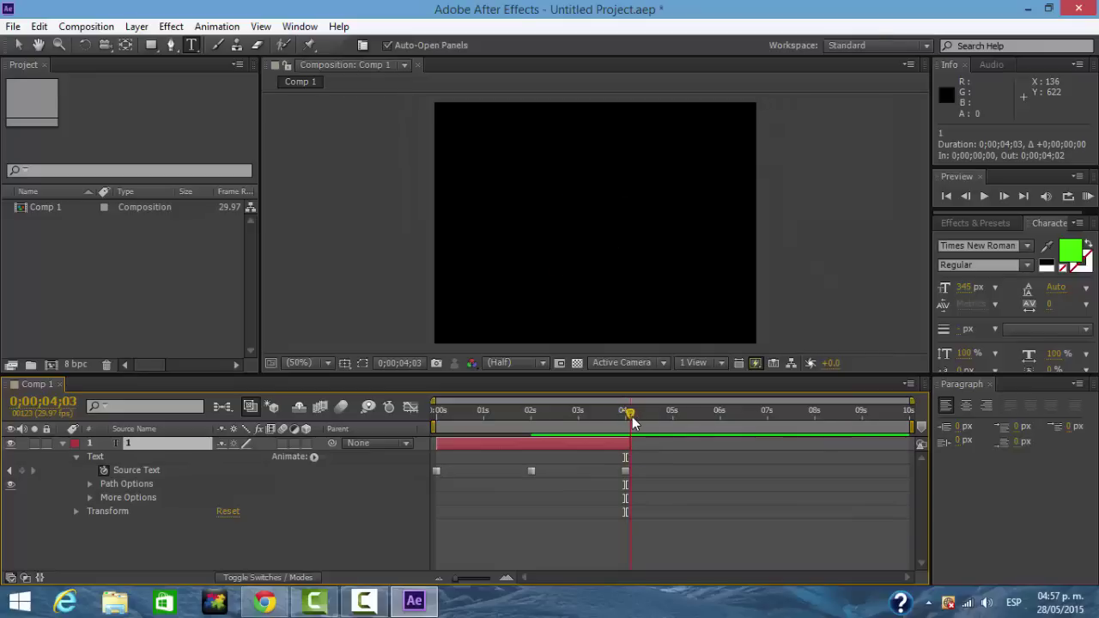
{"action": "left_click_drag", "start_coordinate": [631, 418], "coordinate": [631, 418]}
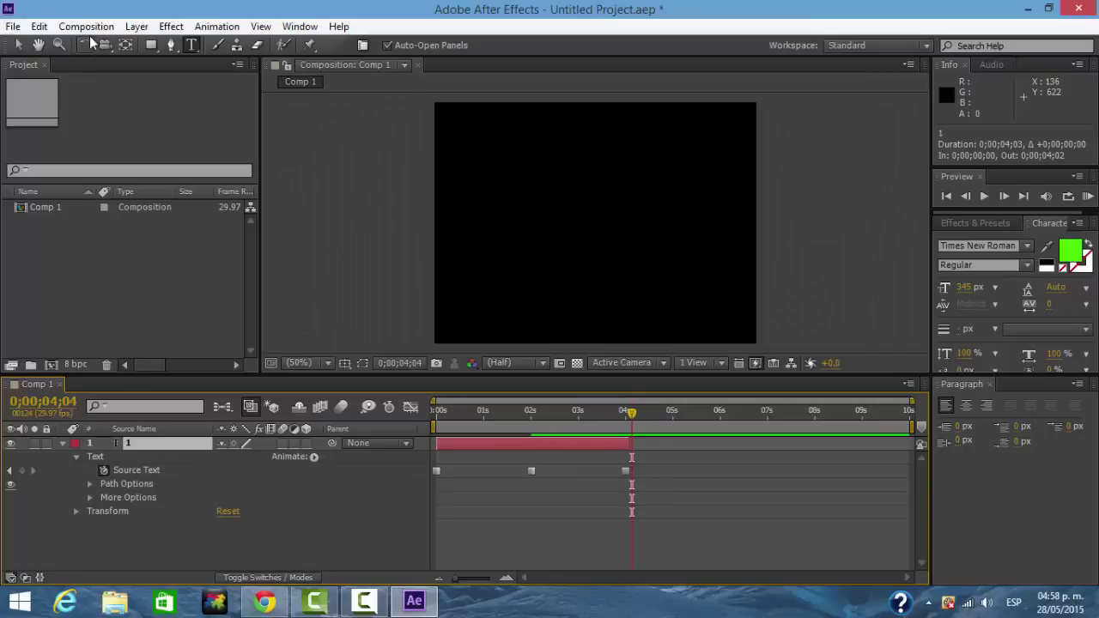
Collapse the numeral's layer and add a new text layer reading "After Effects" with a font size of 100 px.
{"action": "left_click", "coordinate": [62, 445]}
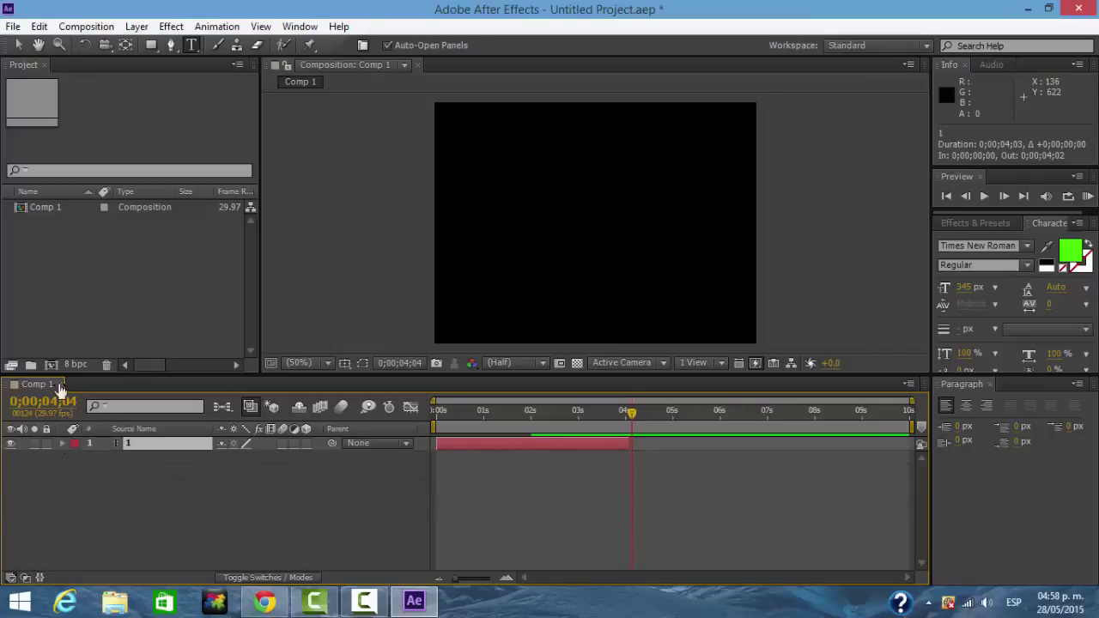
{"action": "left_click", "coordinate": [137, 27]}
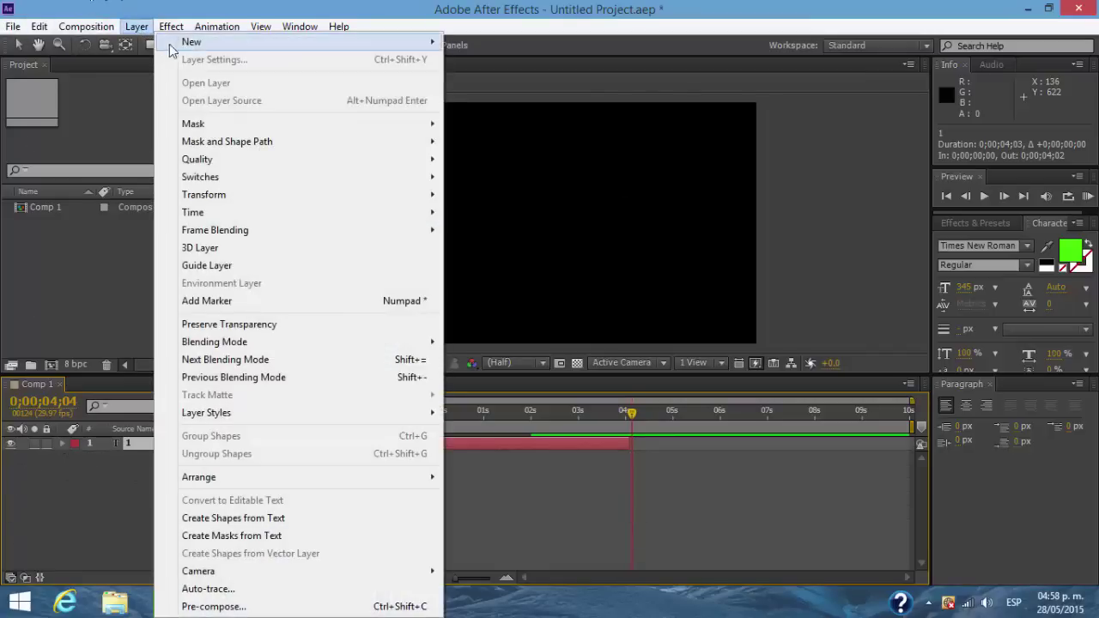
{"action": "mouse_move", "coordinate": [187, 43]}
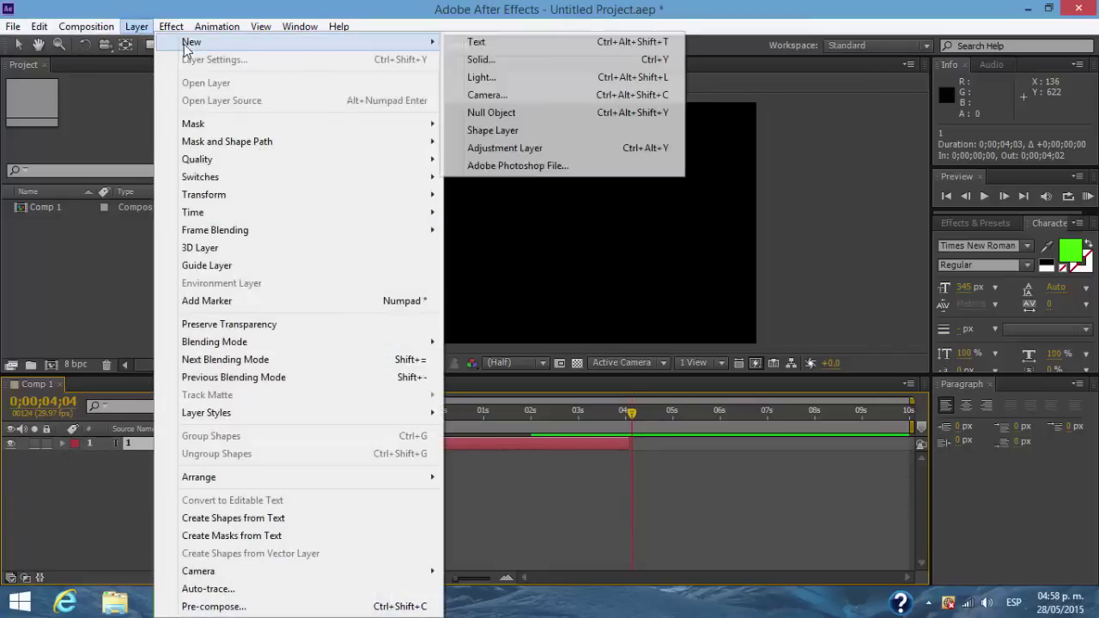
{"action": "left_click", "coordinate": [473, 43]}
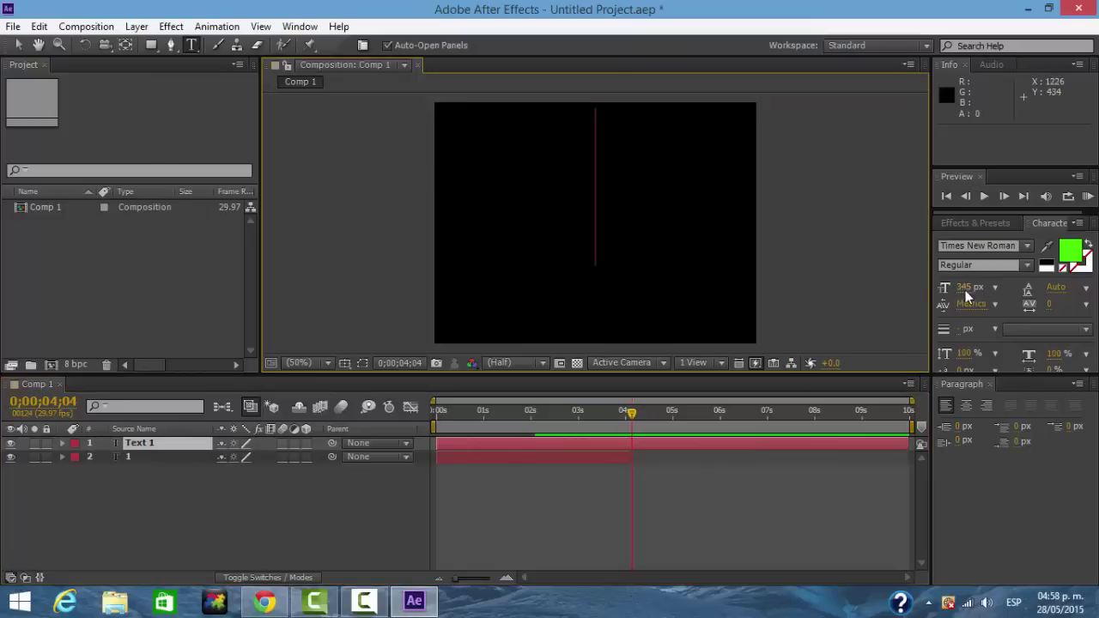
{"action": "left_click_drag", "start_coordinate": [964, 289], "coordinate": [797, 312]}
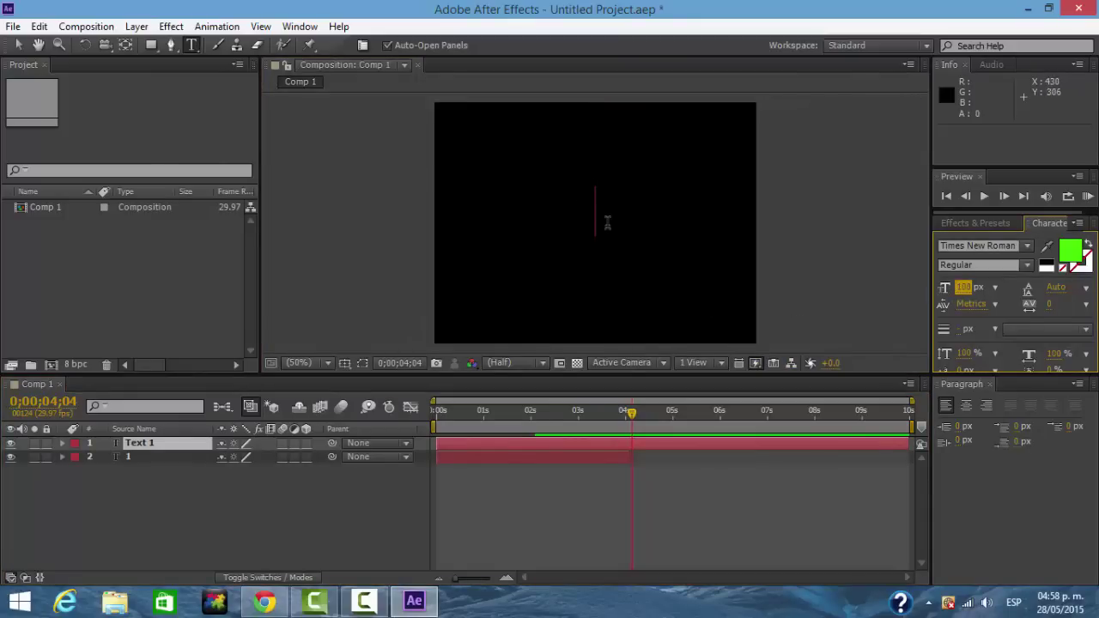
{"action": "type", "text": "A"}
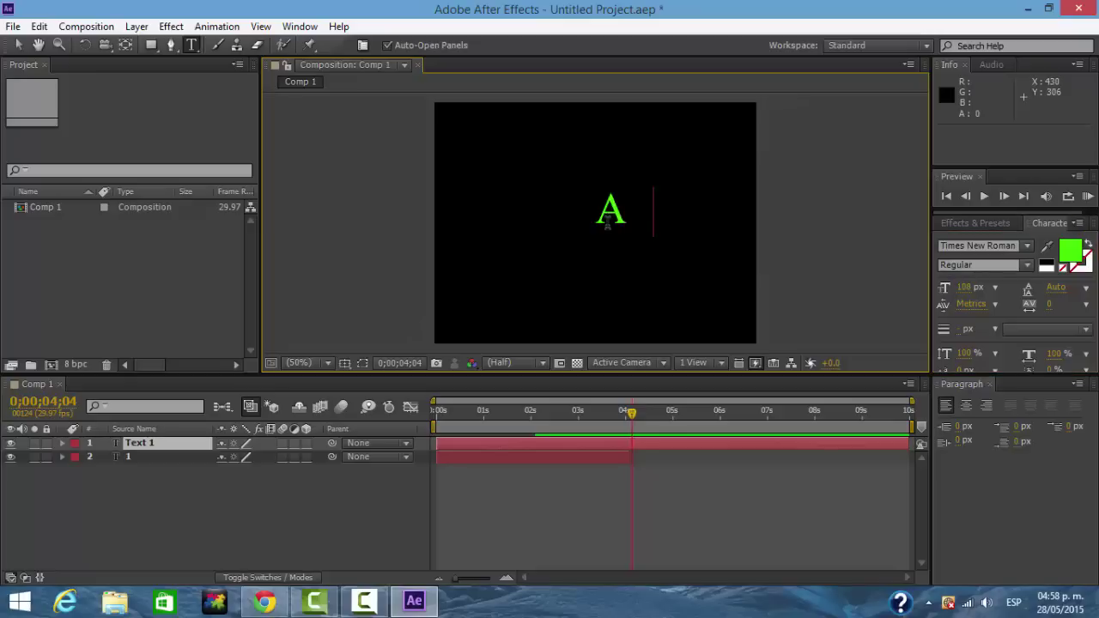
{"action": "type", "text": "fter Effe"}
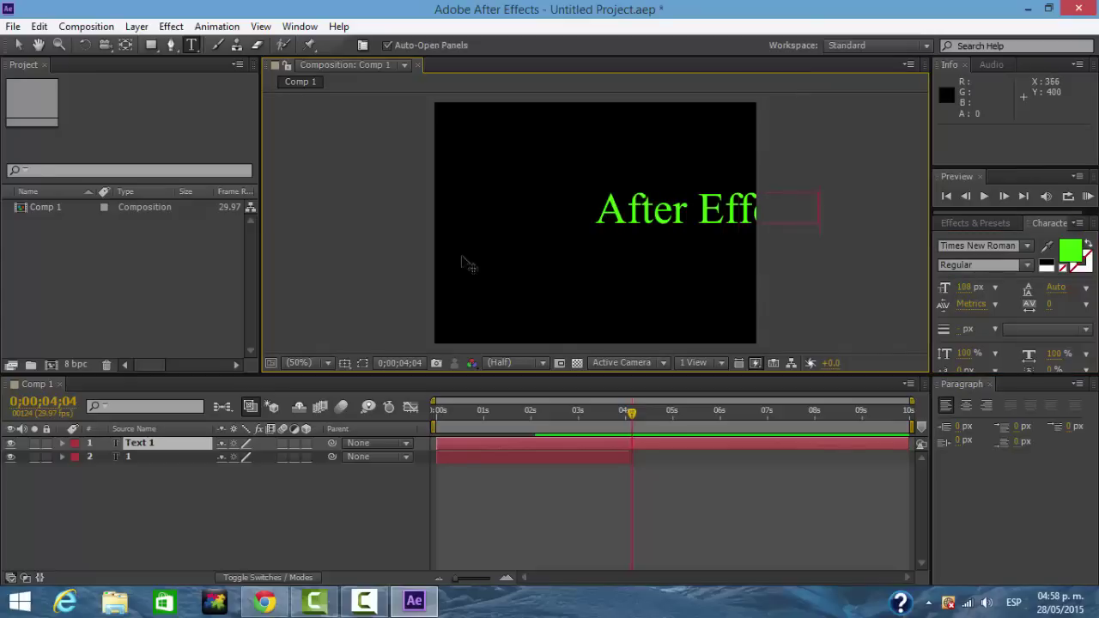
Move the "After Effects" title to the middle of the composition and set its text colour to orange (F85D00).
{"action": "left_click", "coordinate": [18, 44]}
{"action": "left_click_drag", "start_coordinate": [640, 219], "coordinate": [535, 221]}
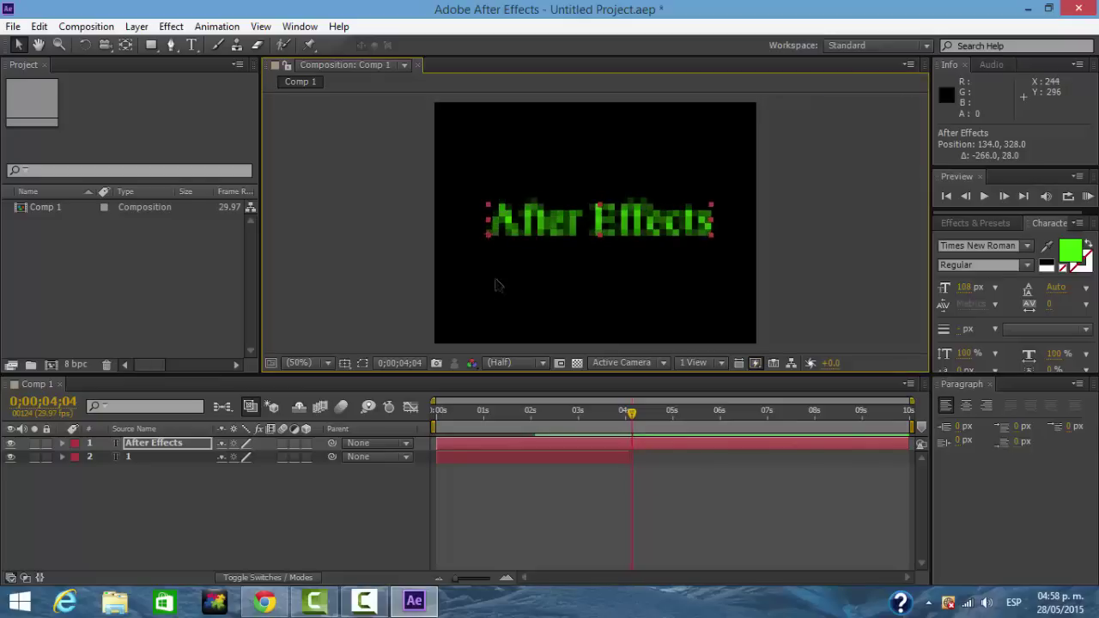
{"action": "left_click", "coordinate": [1069, 251]}
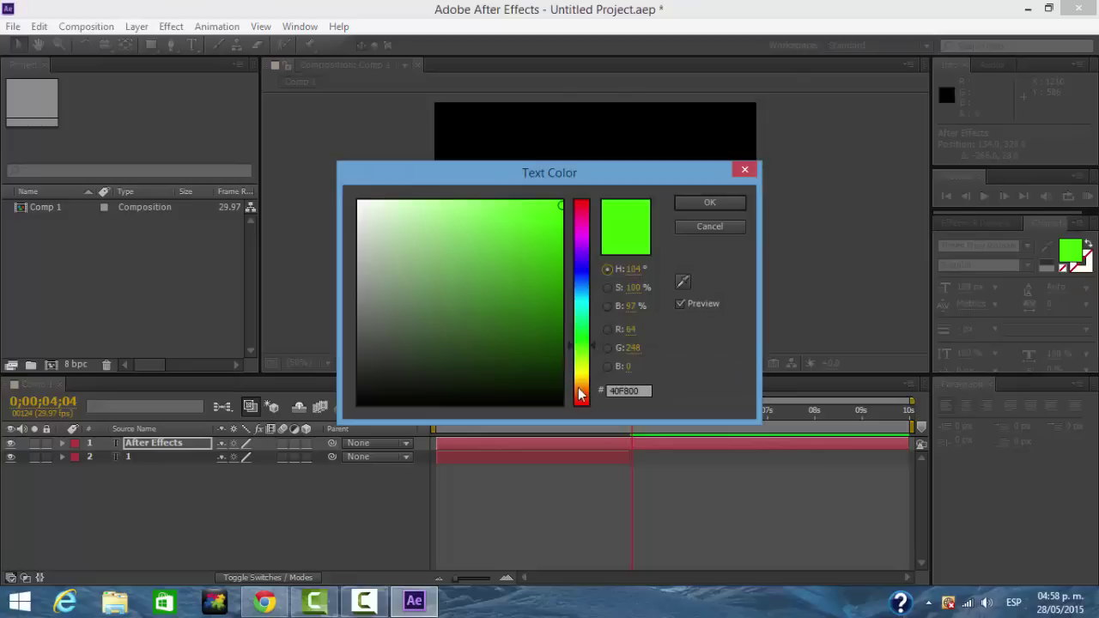
{"action": "left_click", "coordinate": [581, 395]}
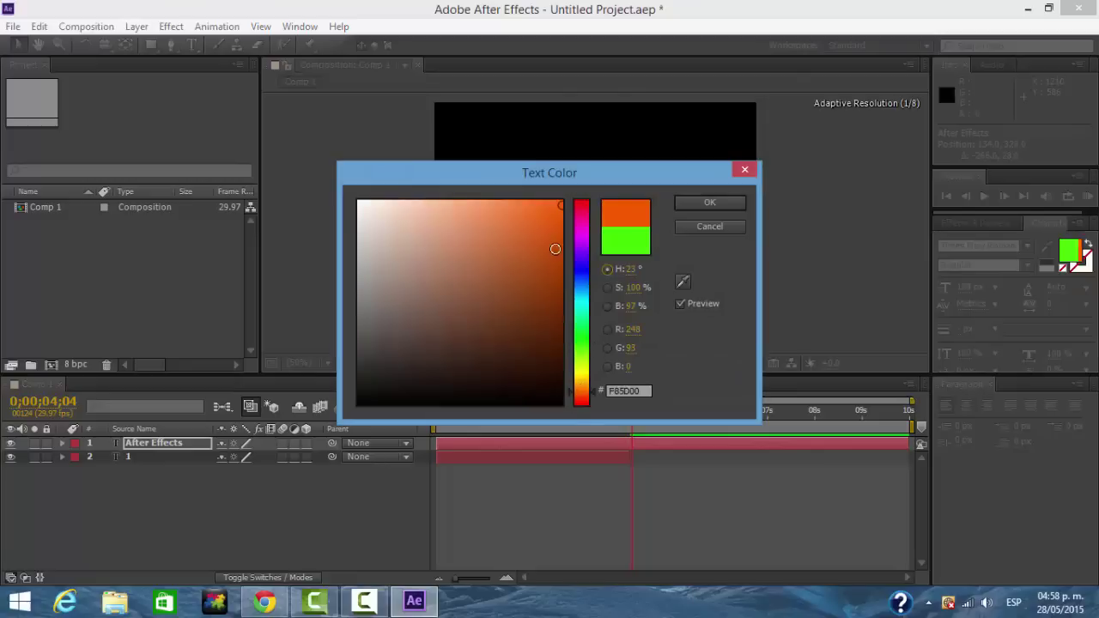
{"action": "left_click", "coordinate": [687, 205]}
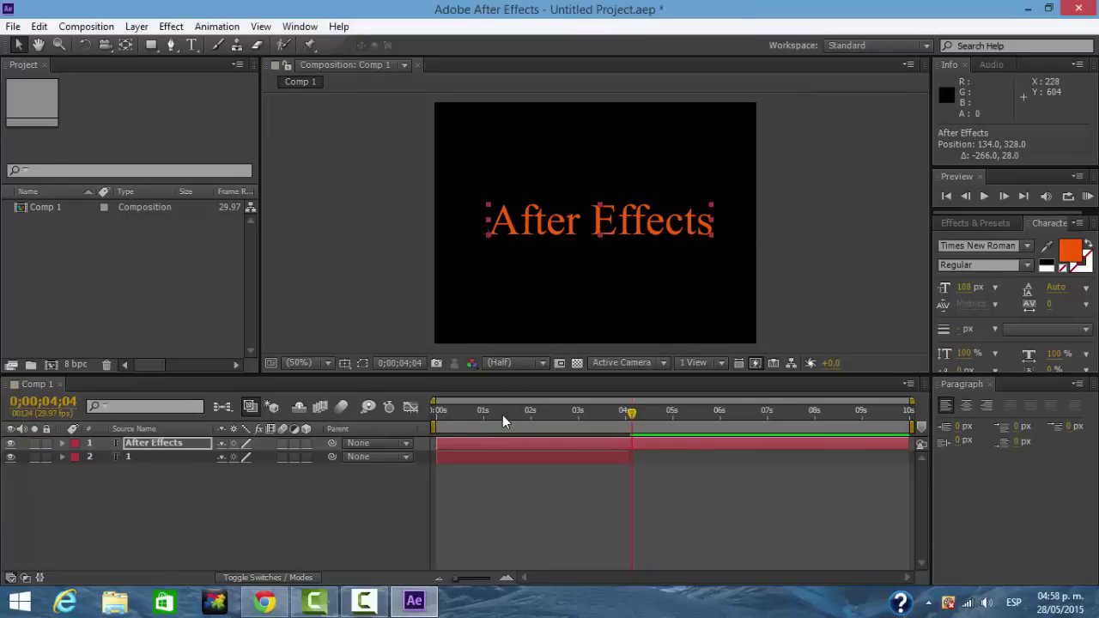
Trim the start of the title's layer to 0;00;04;05, where the numeral's layer ends, and RAM-preview the composition from the beginning.
{"action": "left_click", "coordinate": [438, 413]}
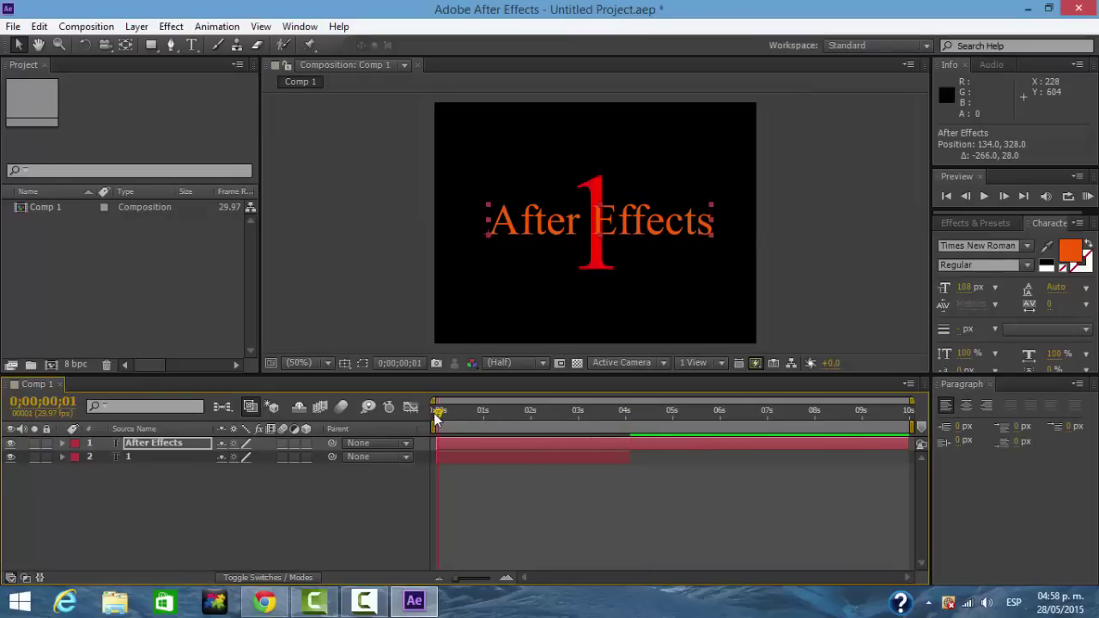
{"action": "left_click_drag", "start_coordinate": [436, 415], "coordinate": [650, 421]}
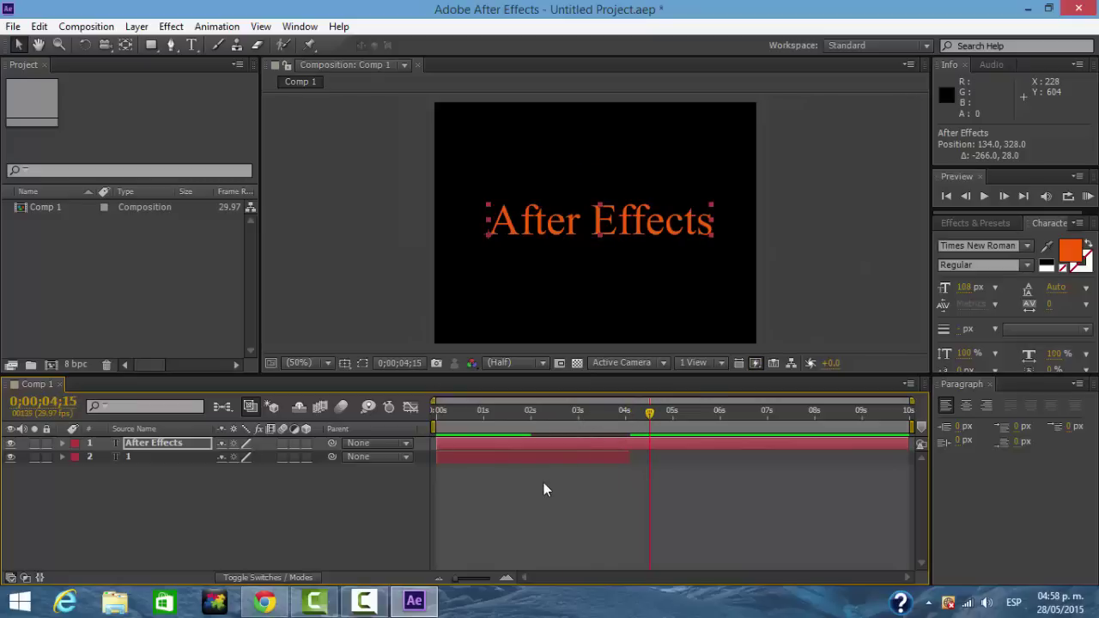
{"action": "left_click_drag", "start_coordinate": [434, 444], "coordinate": [572, 412]}
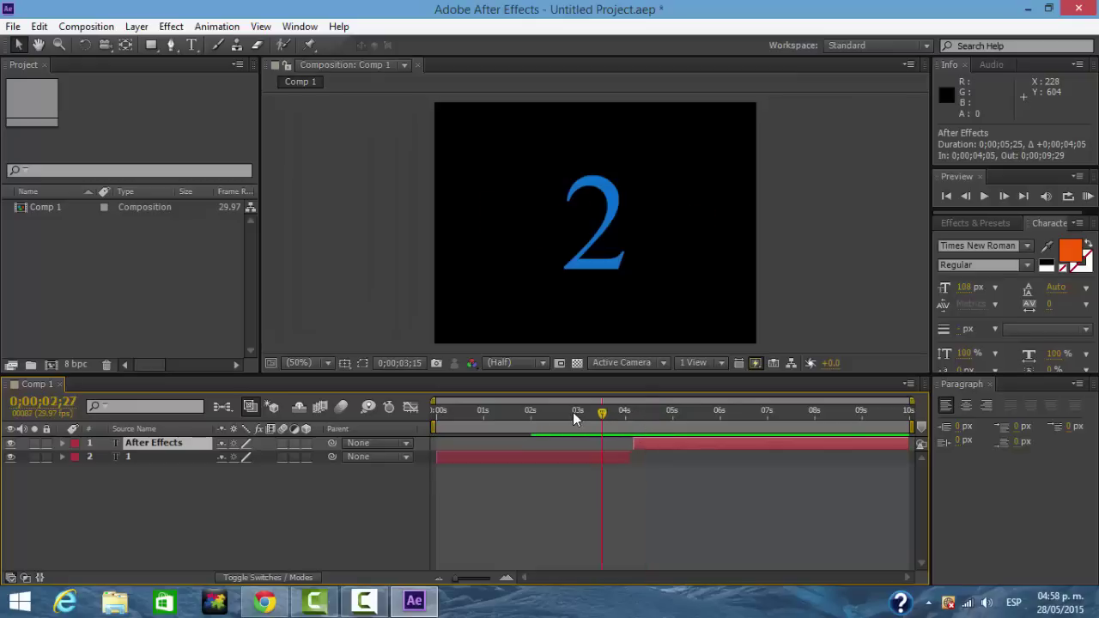
{"action": "left_click_drag", "start_coordinate": [497, 415], "coordinate": [425, 419]}
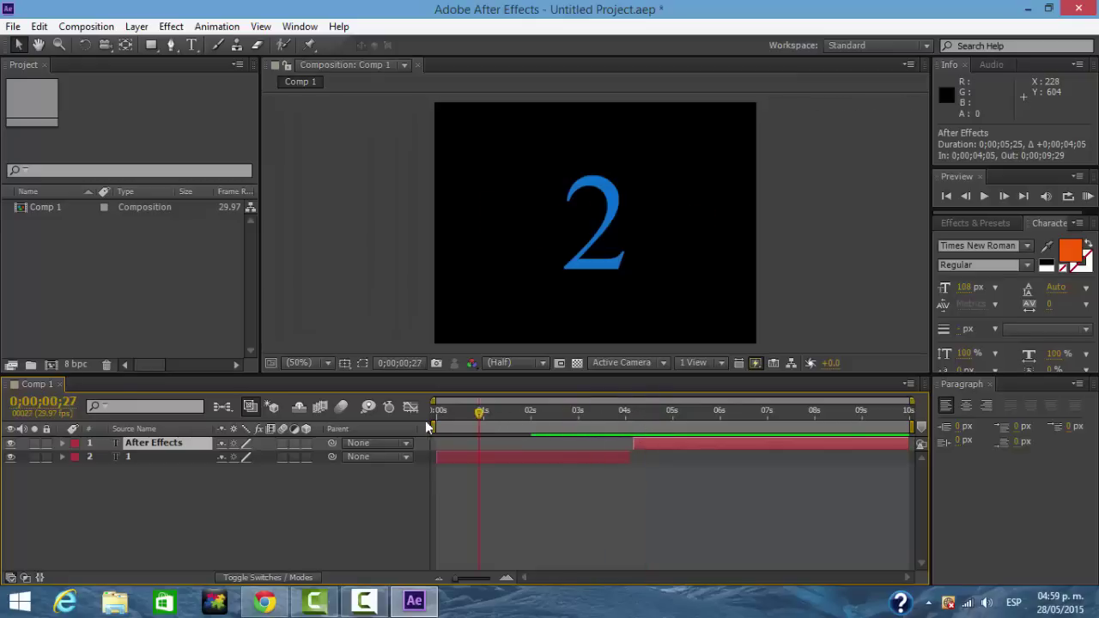
{"action": "left_click", "coordinate": [1087, 198]}
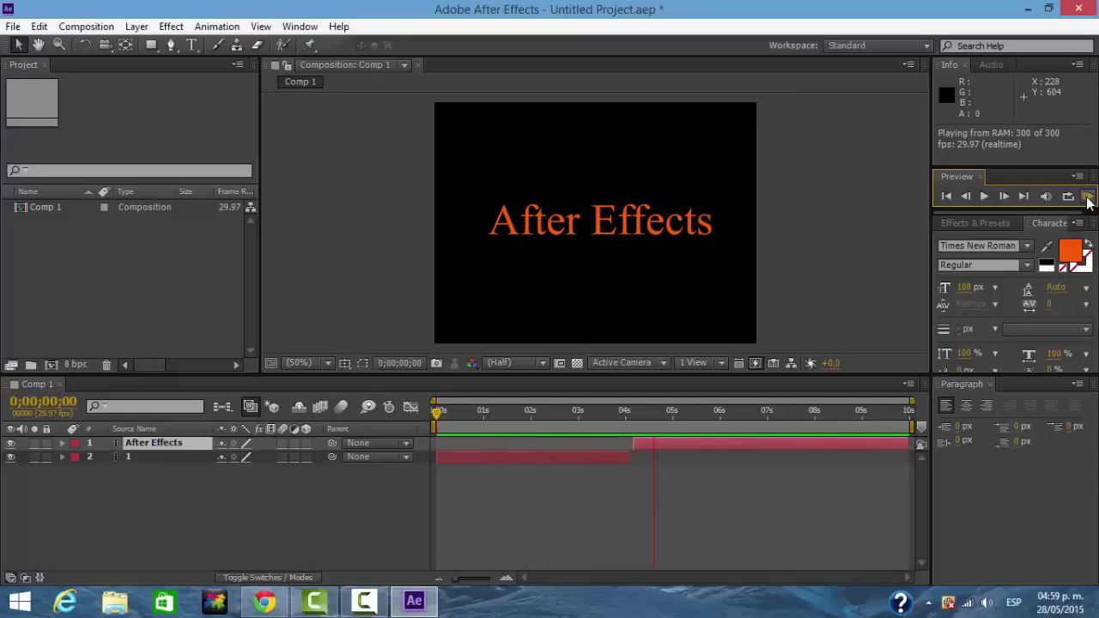
Move the current time to 0;00;04;06 and select the "After Effects" title.
{"action": "left_click", "coordinate": [638, 414]}
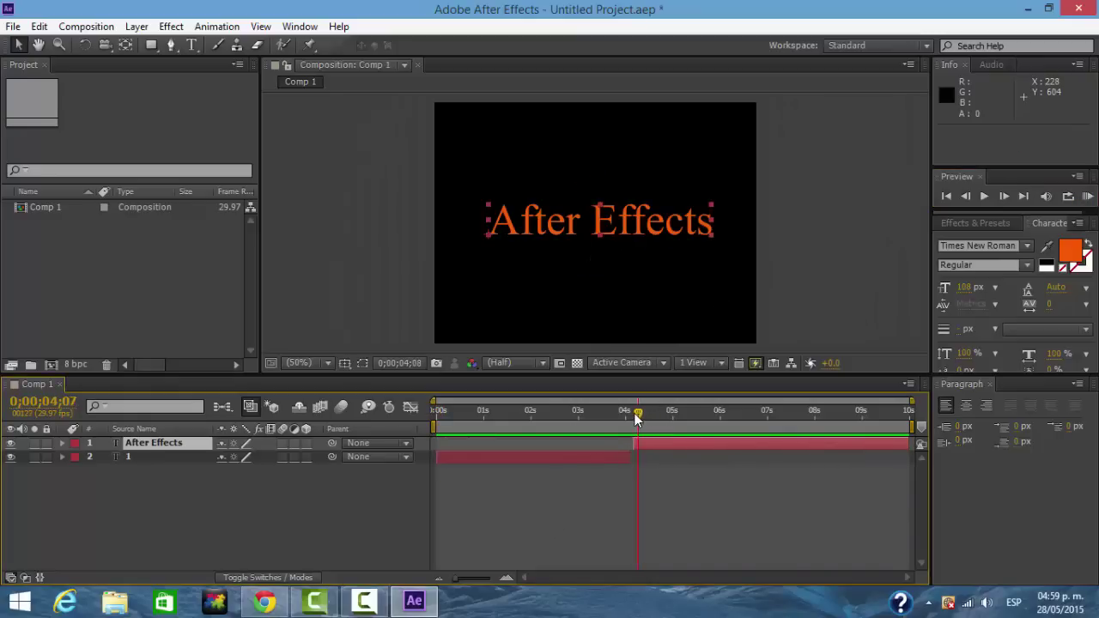
{"action": "left_click_drag", "start_coordinate": [637, 419], "coordinate": [634, 419]}
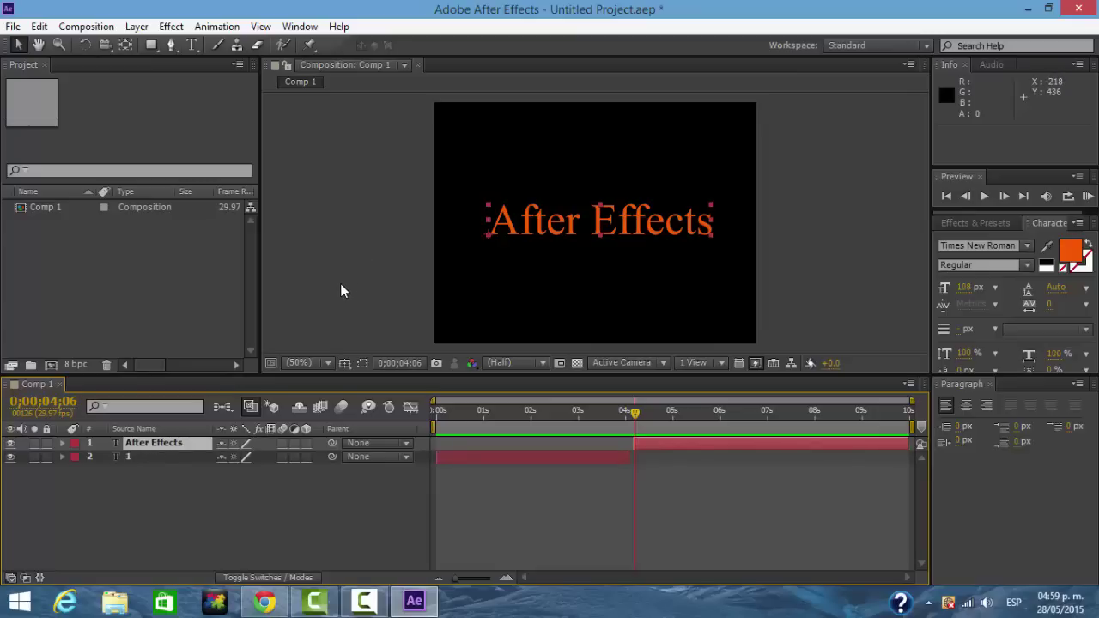
{"action": "left_click", "coordinate": [13, 26]}
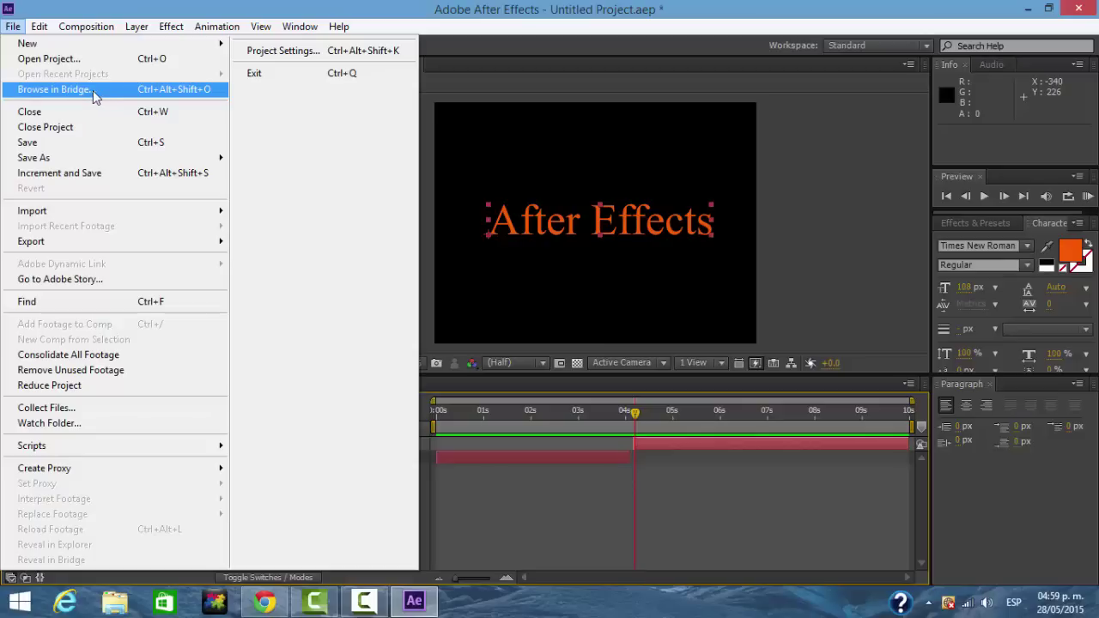
{"action": "left_click", "coordinate": [804, 201]}
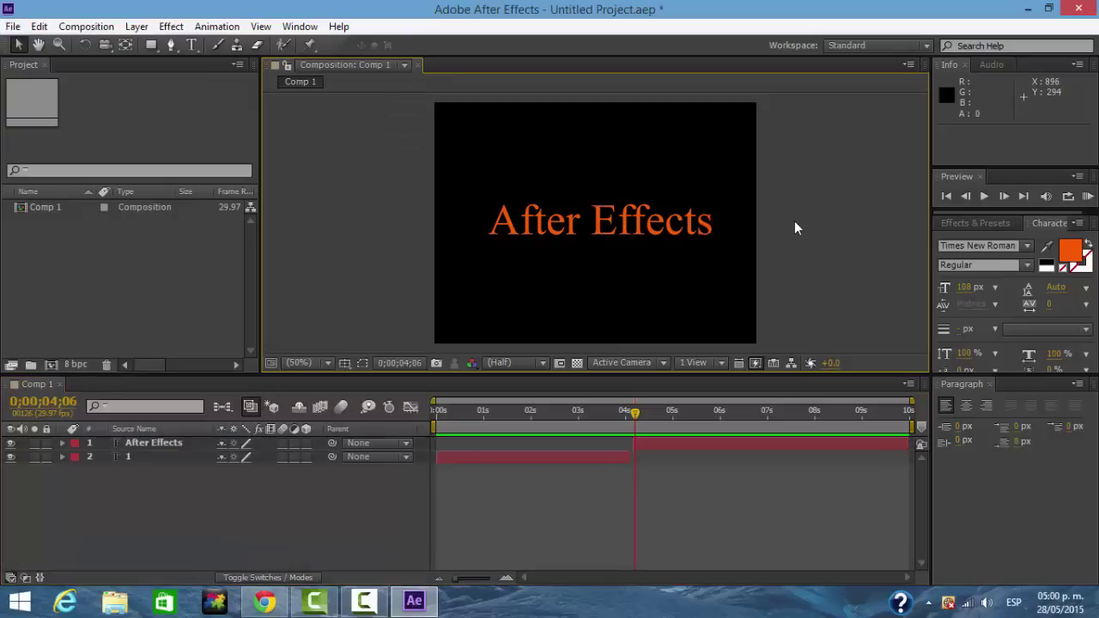
{"action": "left_click", "coordinate": [629, 233]}
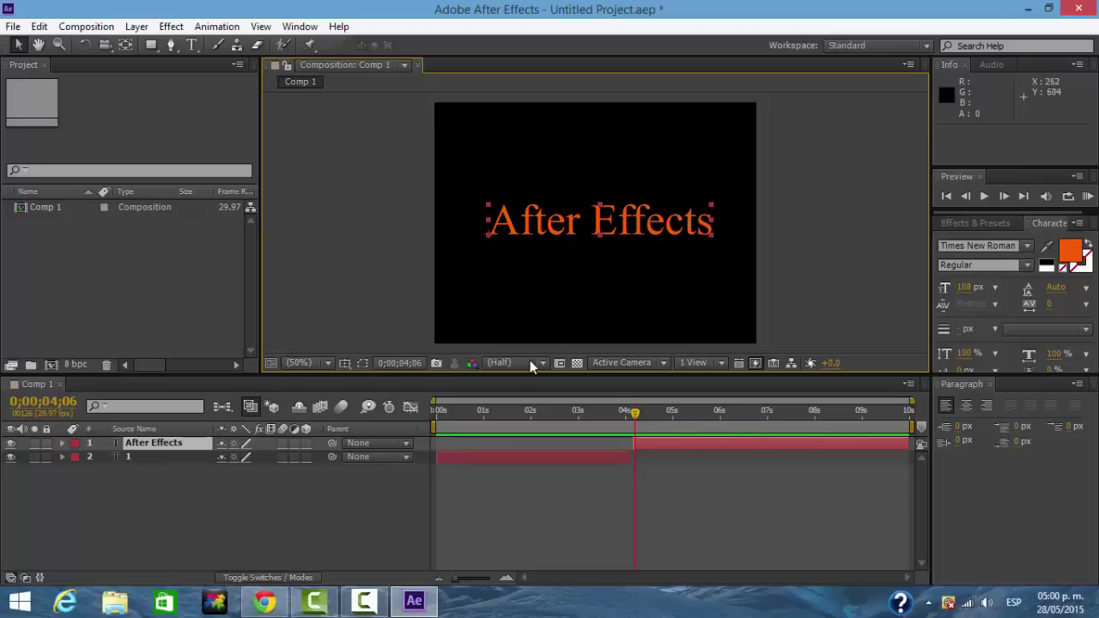
Browse the Animation Presets in Effects & Presets to the Text category and its subfolders.
{"action": "left_click", "coordinate": [971, 222]}
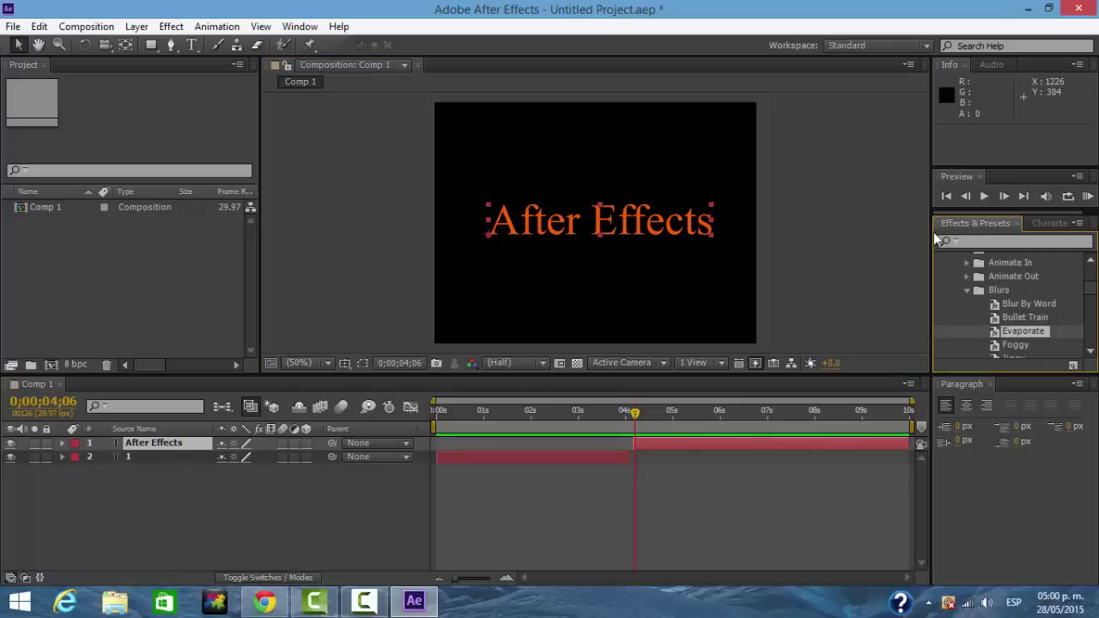
{"action": "left_click", "coordinate": [967, 291]}
{"action": "scroll", "coordinate": [968, 292], "scroll_direction": "up", "scroll_amount": 5}
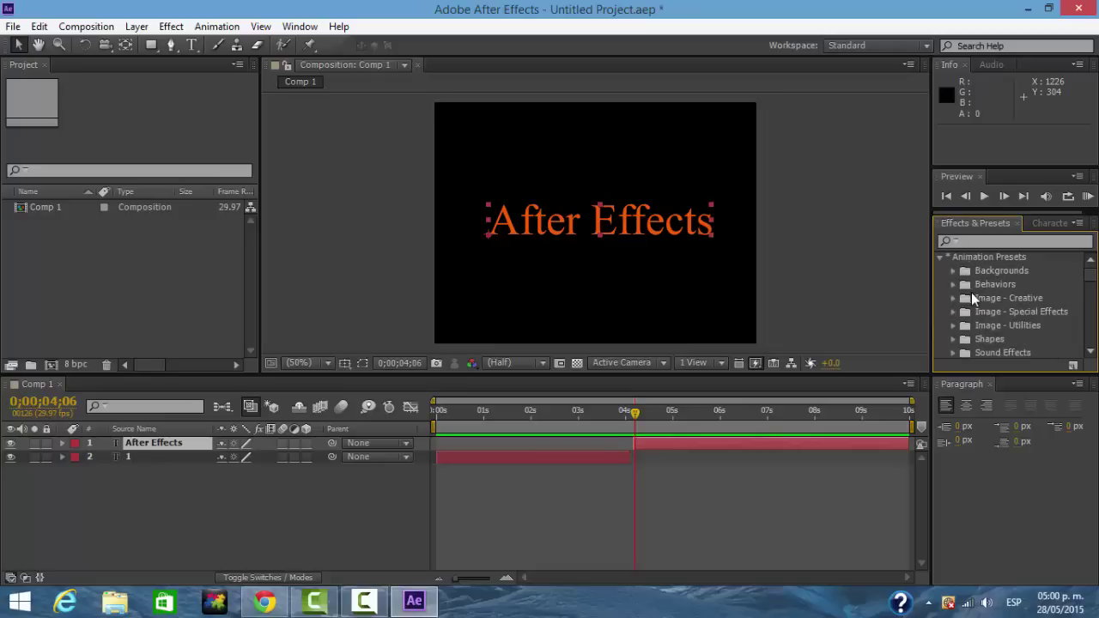
{"action": "left_click", "coordinate": [940, 260]}
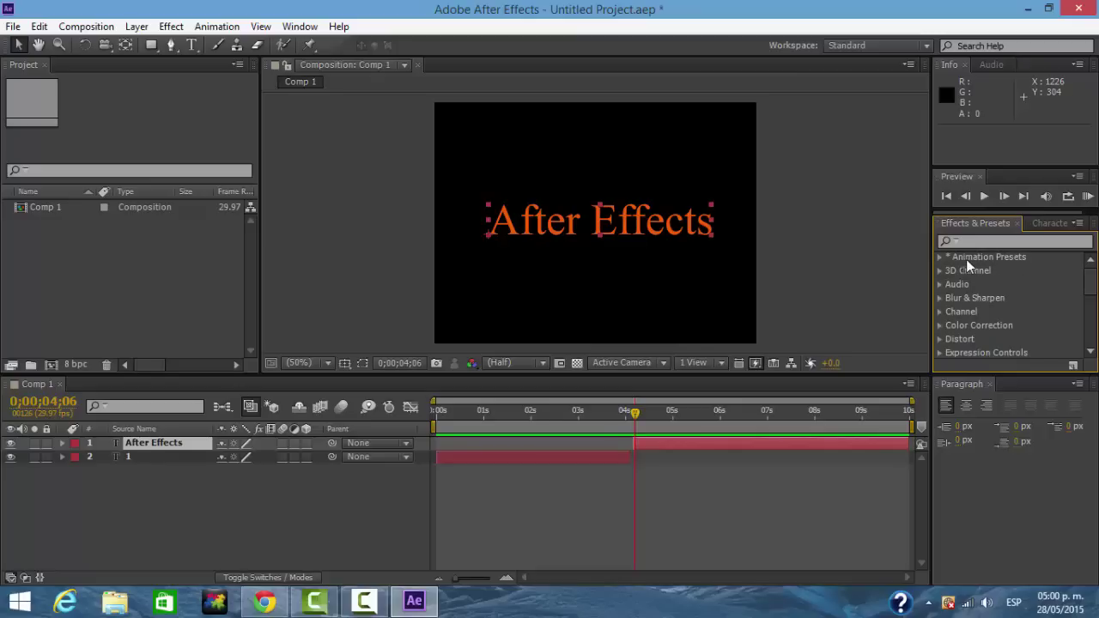
{"action": "left_click", "coordinate": [941, 260]}
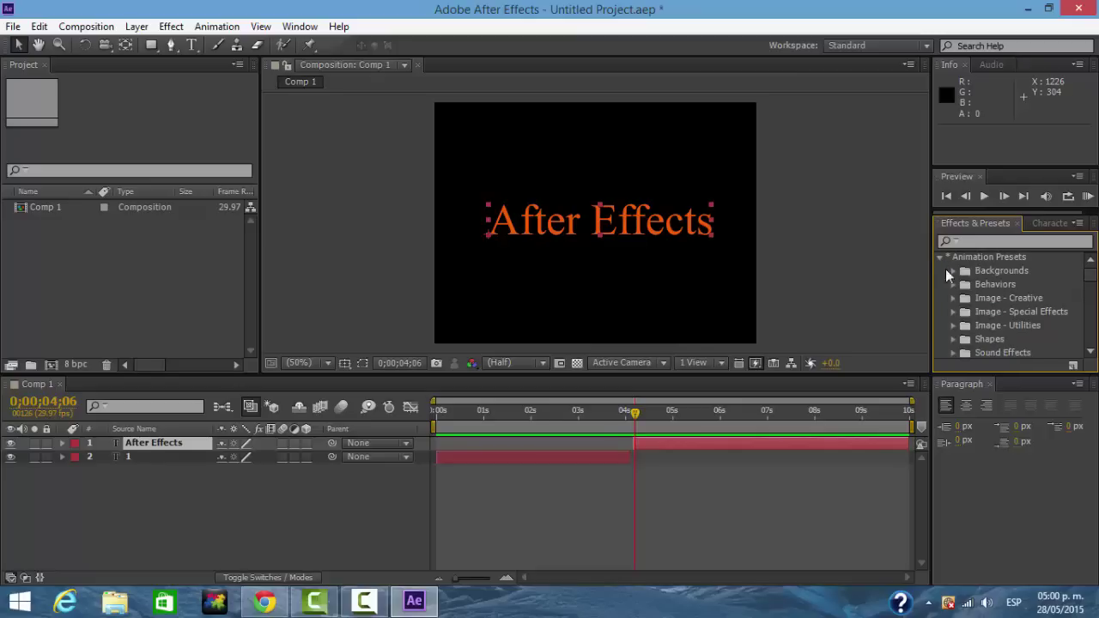
{"action": "left_click", "coordinate": [1090, 352]}
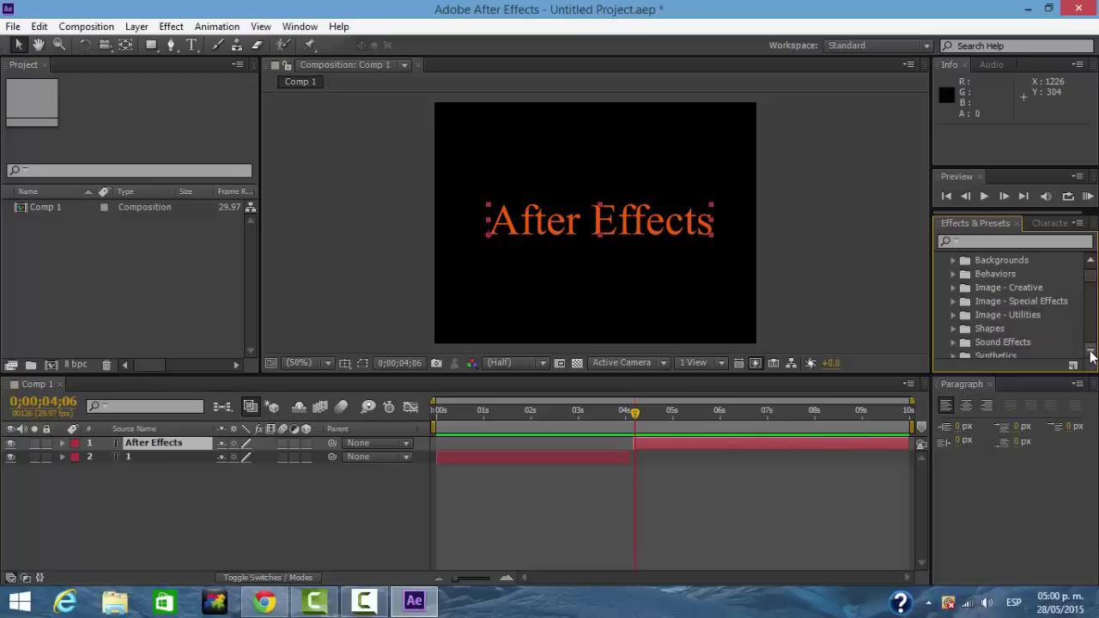
{"action": "left_click", "coordinate": [1091, 354]}
{"action": "left_click", "coordinate": [1090, 354]}
{"action": "left_click", "coordinate": [1090, 354]}
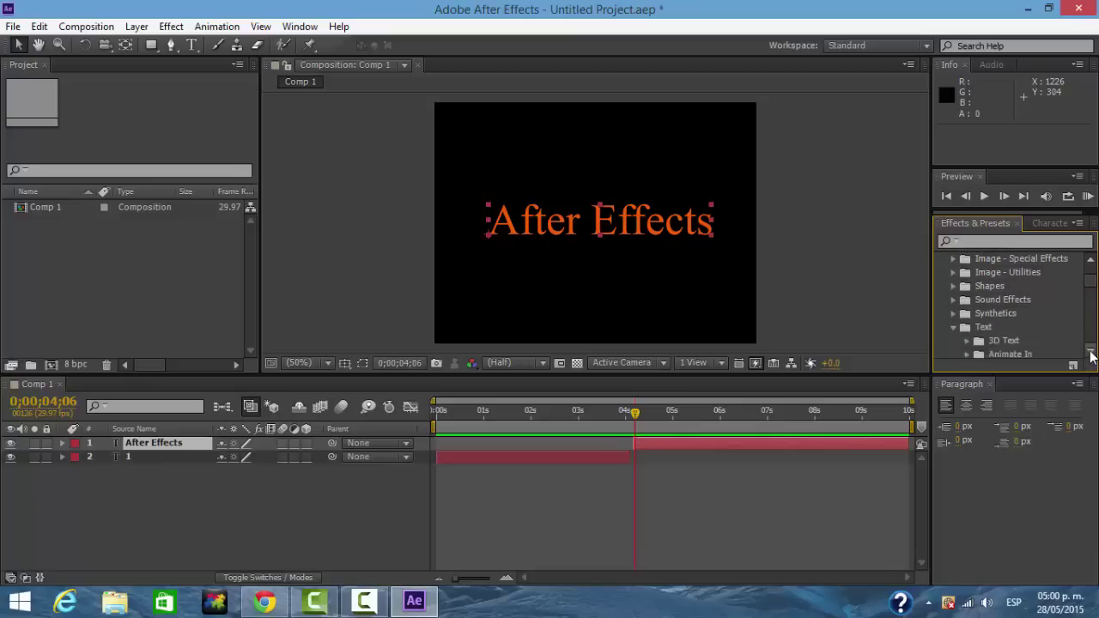
{"action": "left_click", "coordinate": [1090, 353]}
{"action": "left_click", "coordinate": [1090, 354]}
{"action": "left_click", "coordinate": [1090, 354]}
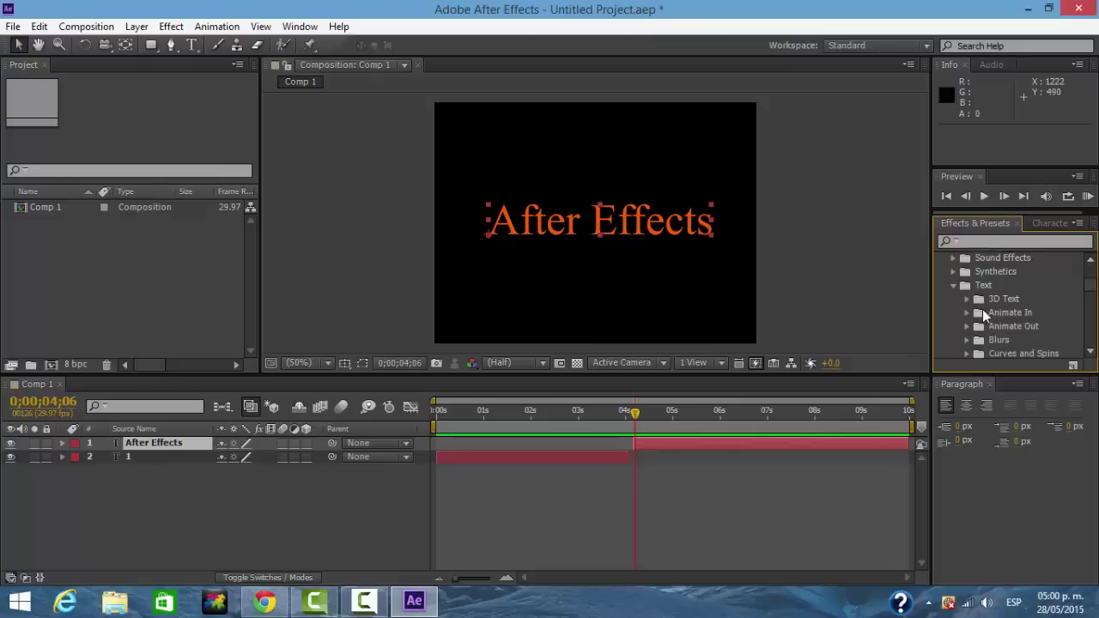
{"action": "left_click", "coordinate": [1090, 352]}
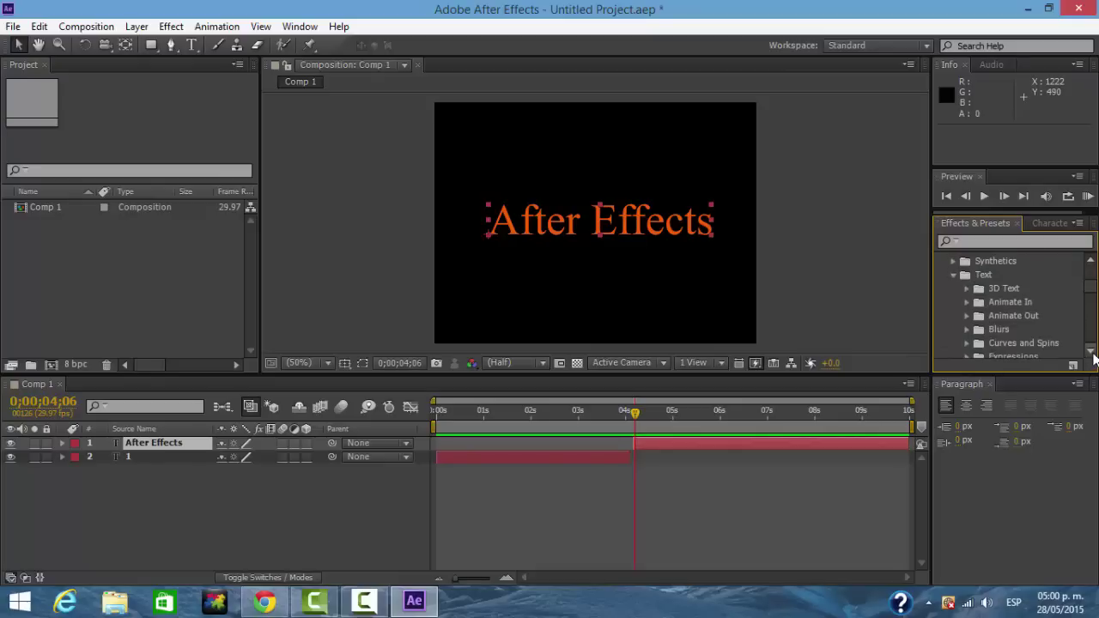
{"action": "left_click", "coordinate": [1090, 352]}
Apply the Transporter preset from the Text presets' Blurs folder to the "After Effects" title layer.
{"action": "left_click_drag", "start_coordinate": [1033, 375], "coordinate": [1038, 468]}
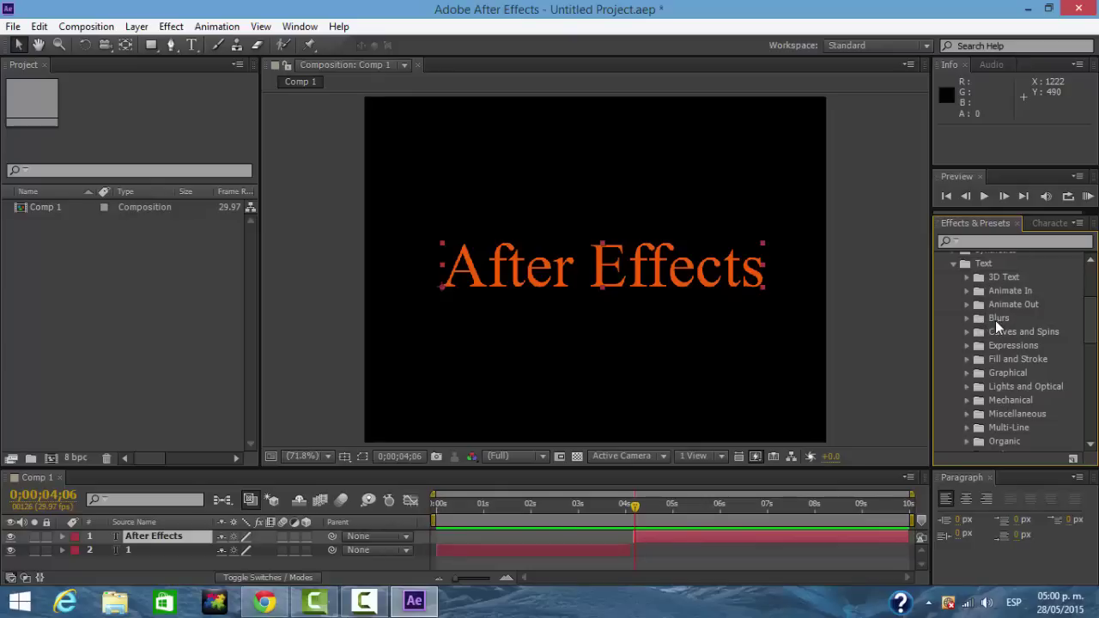
{"action": "left_click", "coordinate": [965, 319]}
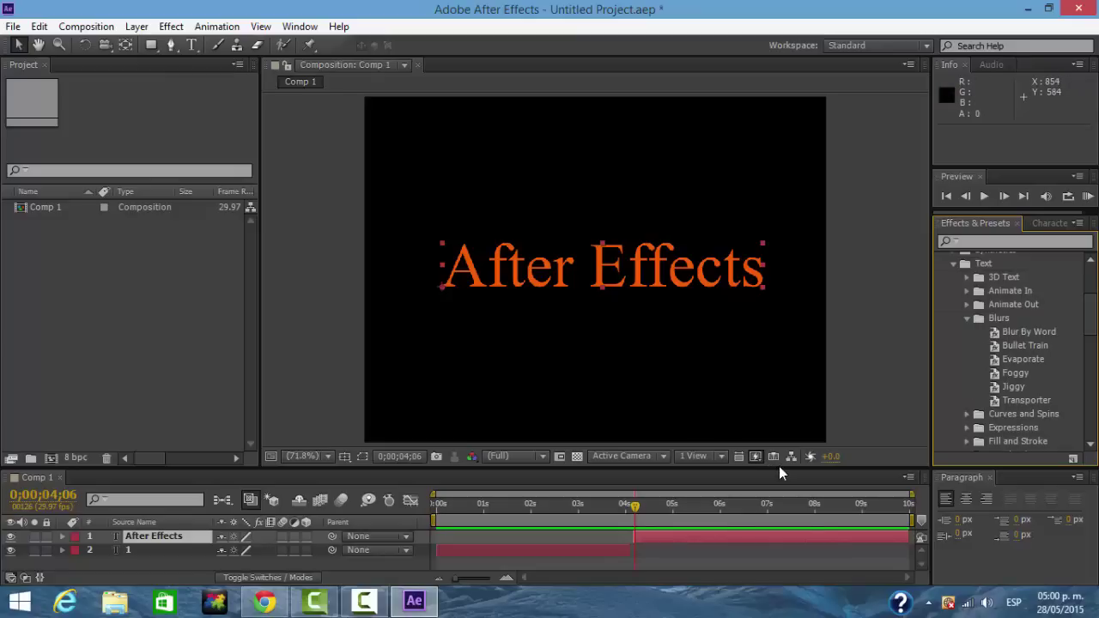
{"action": "left_click_drag", "start_coordinate": [779, 466], "coordinate": [767, 410]}
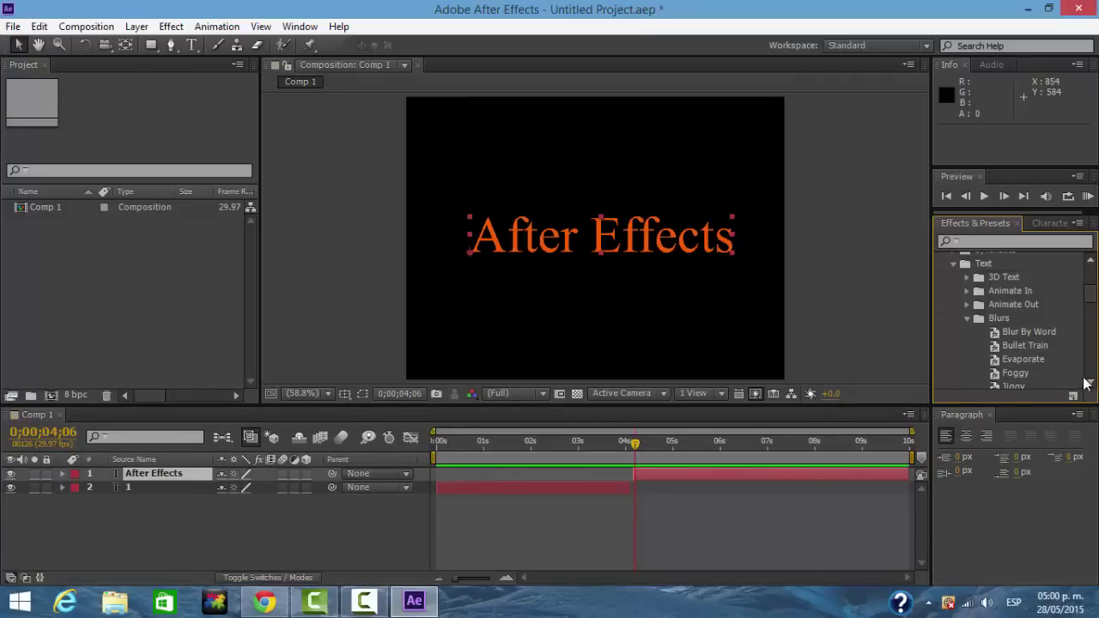
{"action": "scroll", "coordinate": [1008, 382], "scroll_direction": "down", "scroll_amount": 2}
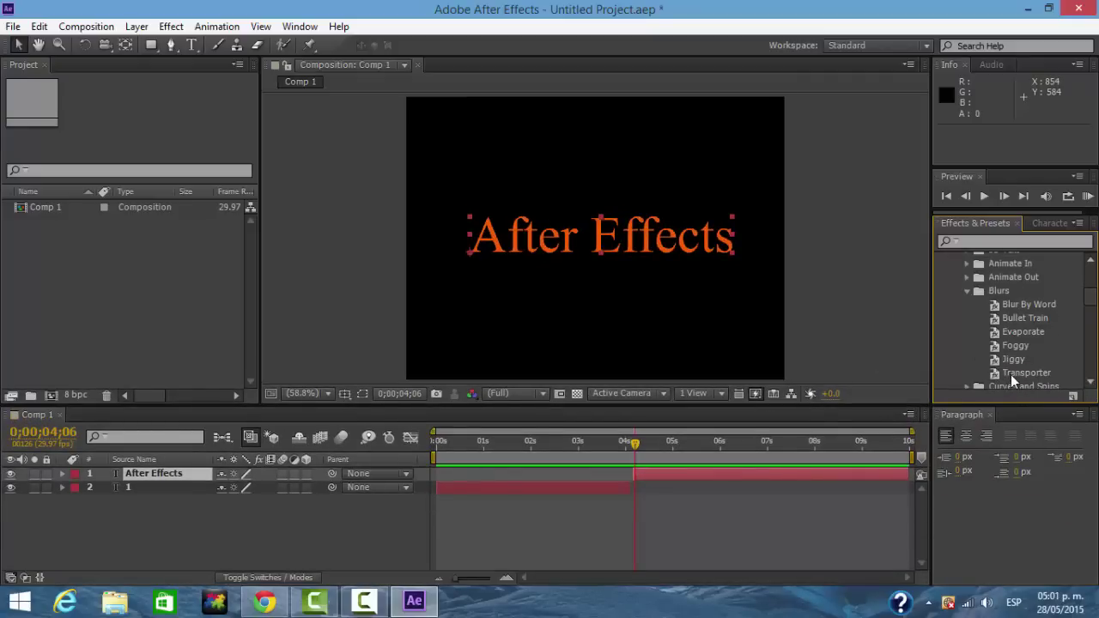
{"action": "left_click_drag", "start_coordinate": [1010, 374], "coordinate": [168, 472]}
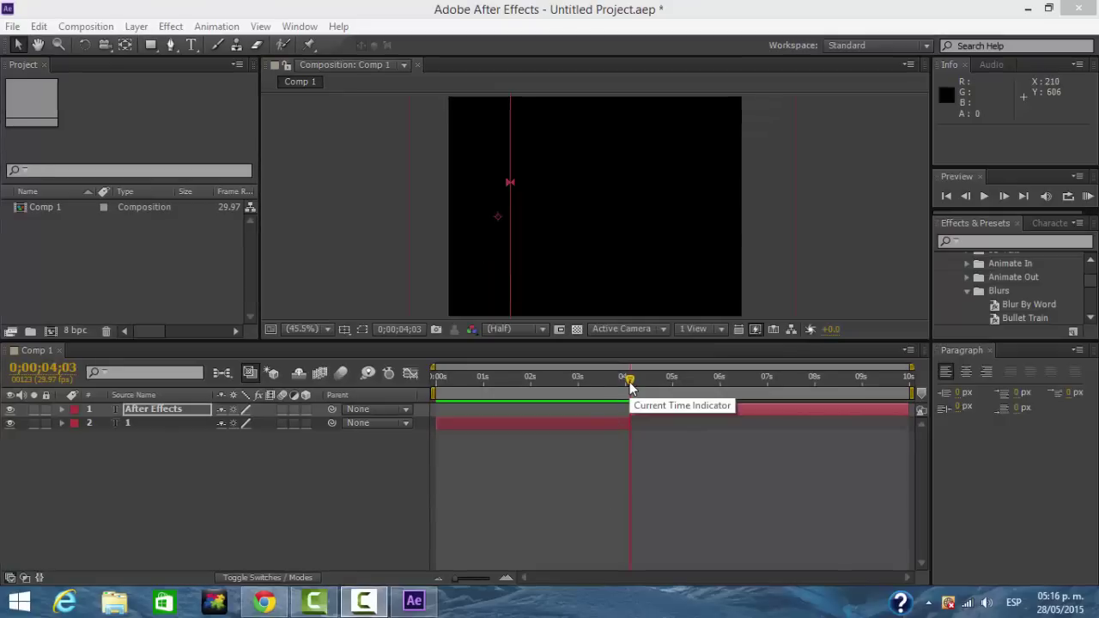
Scrub the timeline from 0;00;04;03 to 0;00;06;01 and back to review the title's Transporter animation.
{"action": "left_click_drag", "start_coordinate": [630, 387], "coordinate": [721, 382]}
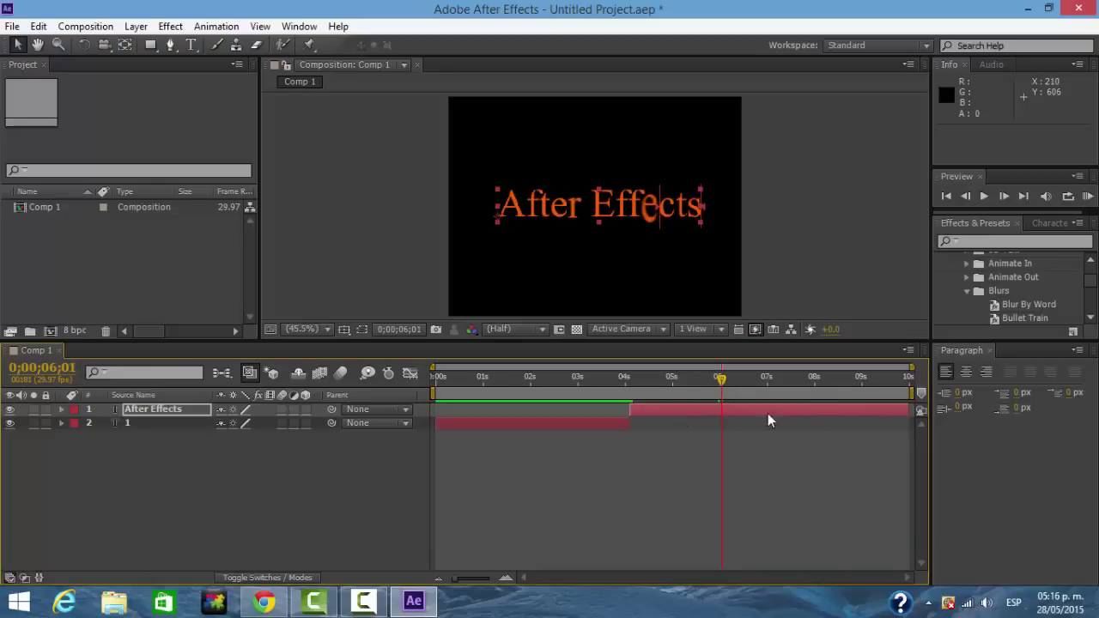
{"action": "left_click", "coordinate": [720, 381]}
{"action": "left_click_drag", "start_coordinate": [684, 382], "coordinate": [629, 383]}
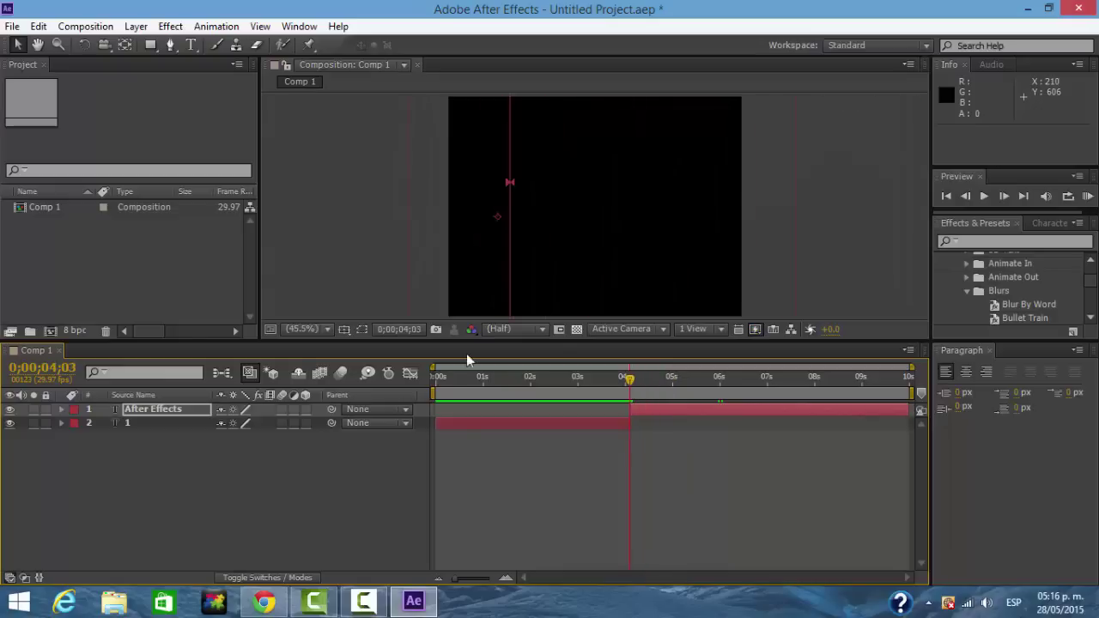
Expand the title layer's Text properties and Transporter Animator to show the Offset keyframes of Range Selector 1.
{"action": "left_click", "coordinate": [61, 409]}
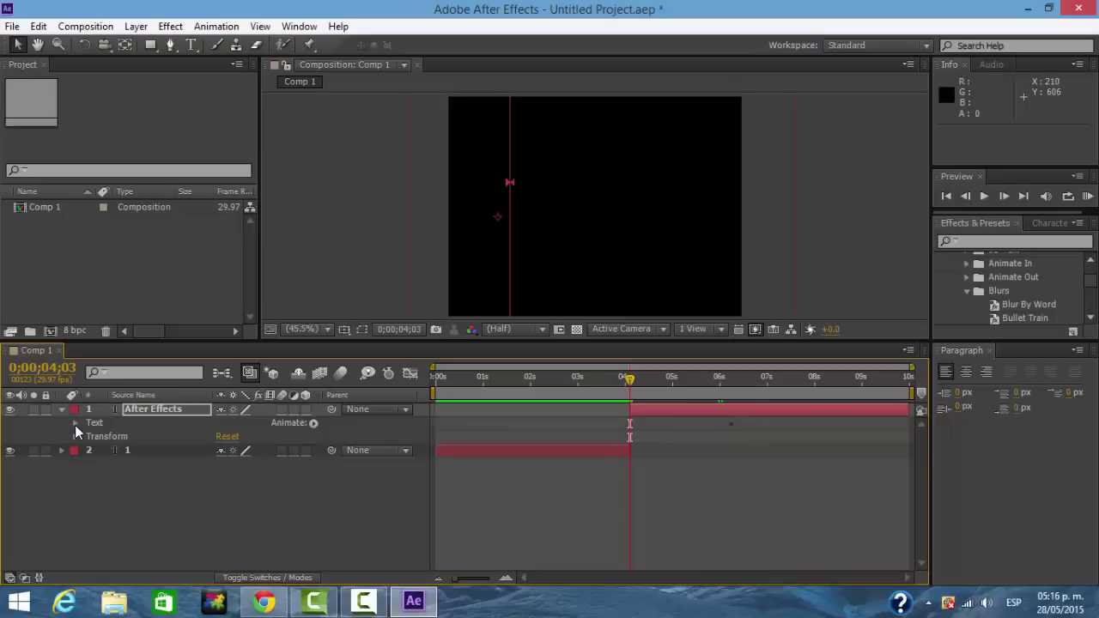
{"action": "left_click", "coordinate": [75, 424]}
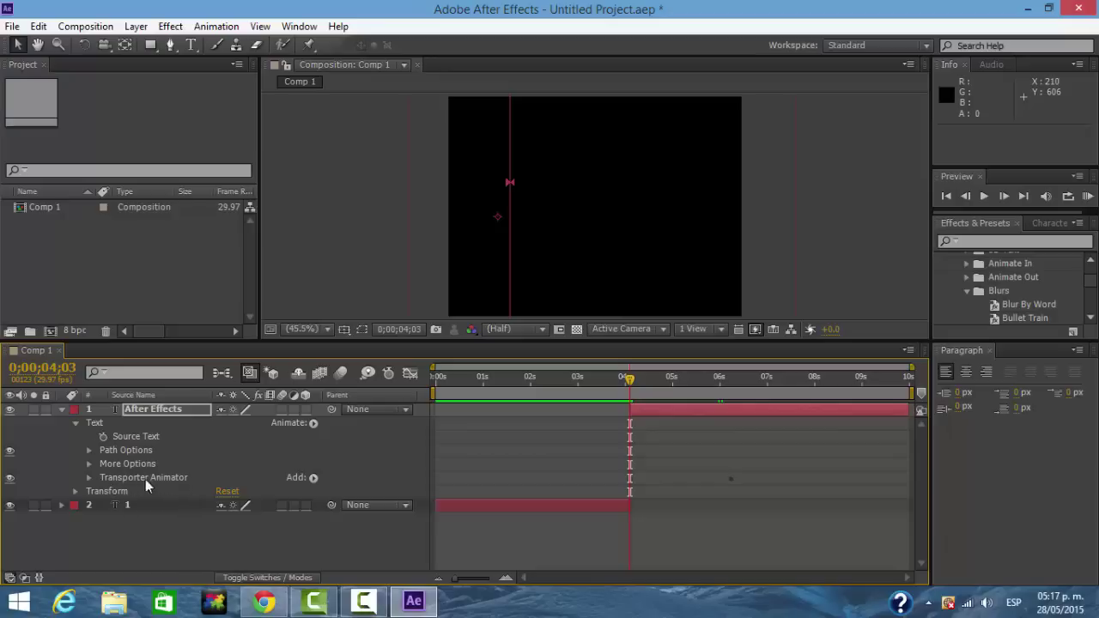
{"action": "left_click", "coordinate": [88, 478]}
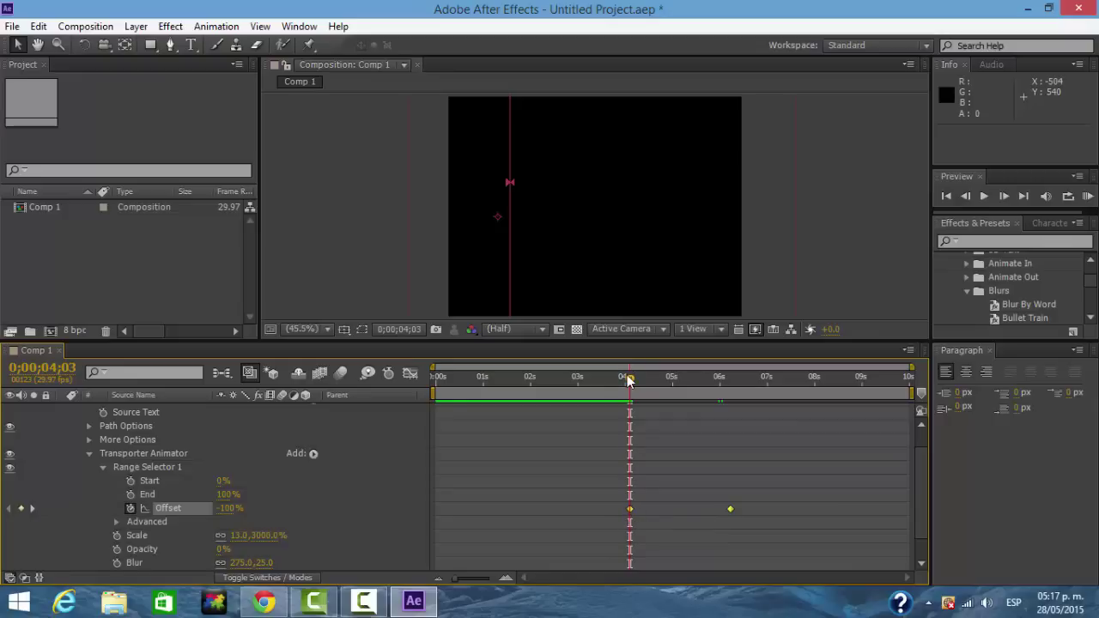
Try moving the title's second Offset keyframe to 0;00;09;29 and scrub through the stretched Transporter animation.
{"action": "left_click_drag", "start_coordinate": [636, 386], "coordinate": [732, 389]}
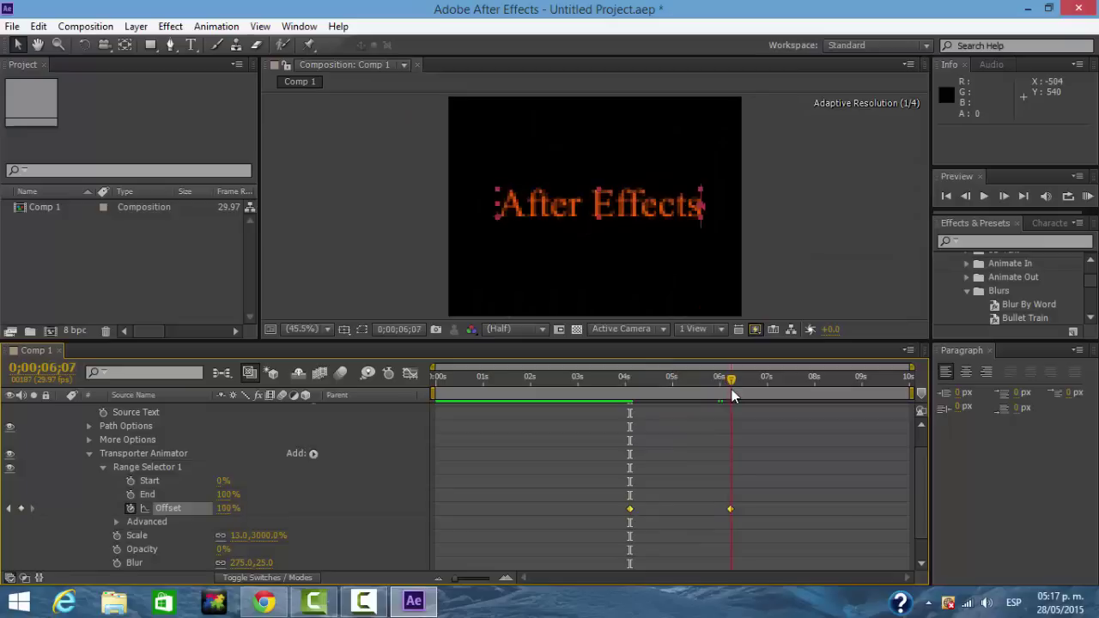
{"action": "left_click", "coordinate": [702, 513]}
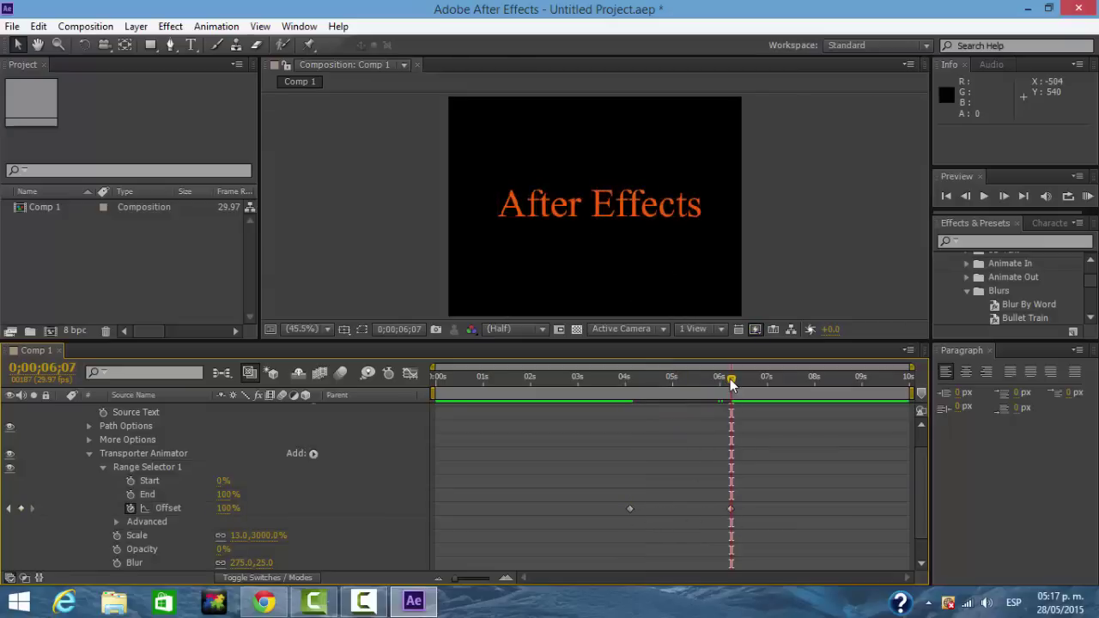
{"action": "left_click_drag", "start_coordinate": [731, 384], "coordinate": [709, 382]}
{"action": "left_click", "coordinate": [731, 508]}
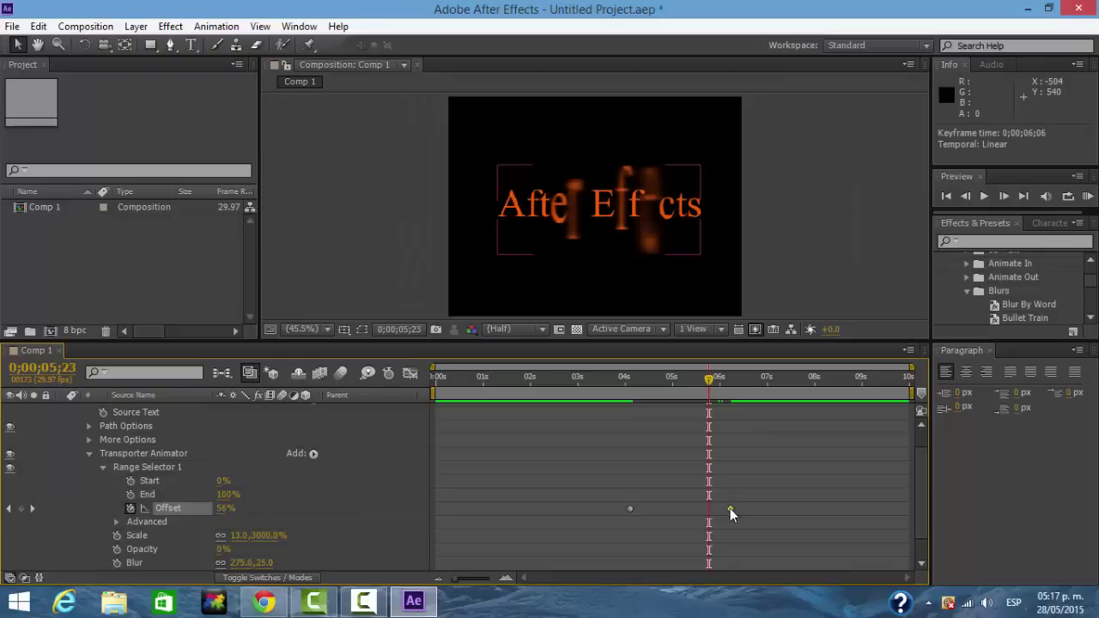
{"action": "left_click_drag", "start_coordinate": [733, 510], "coordinate": [911, 518]}
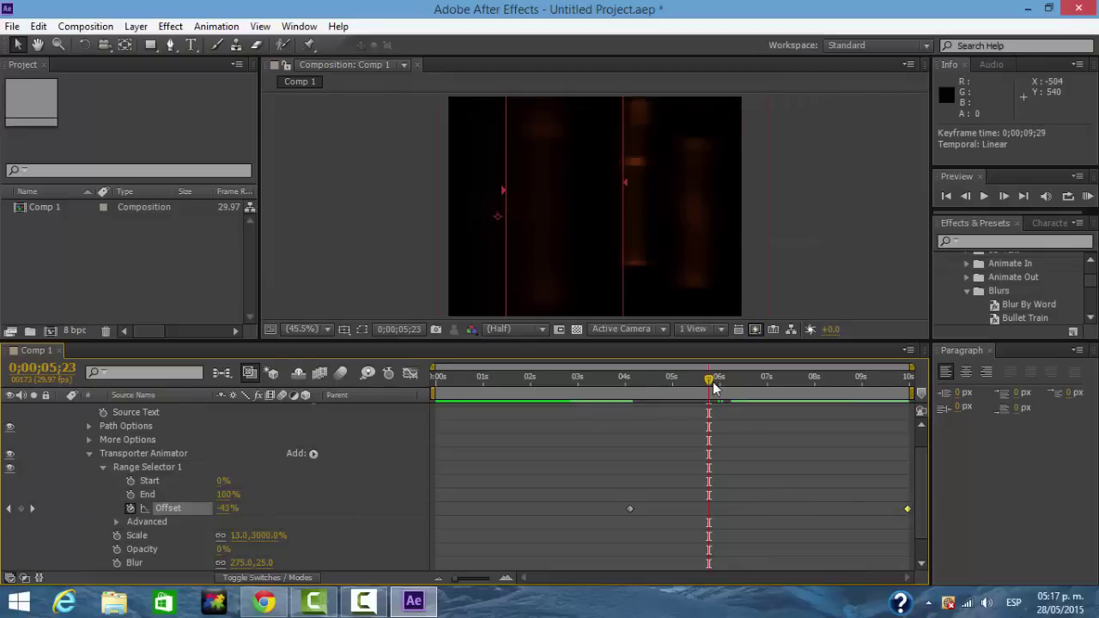
{"action": "left_click", "coordinate": [650, 391]}
{"action": "left_click_drag", "start_coordinate": [650, 388], "coordinate": [881, 389]}
{"action": "left_click", "coordinate": [831, 386]}
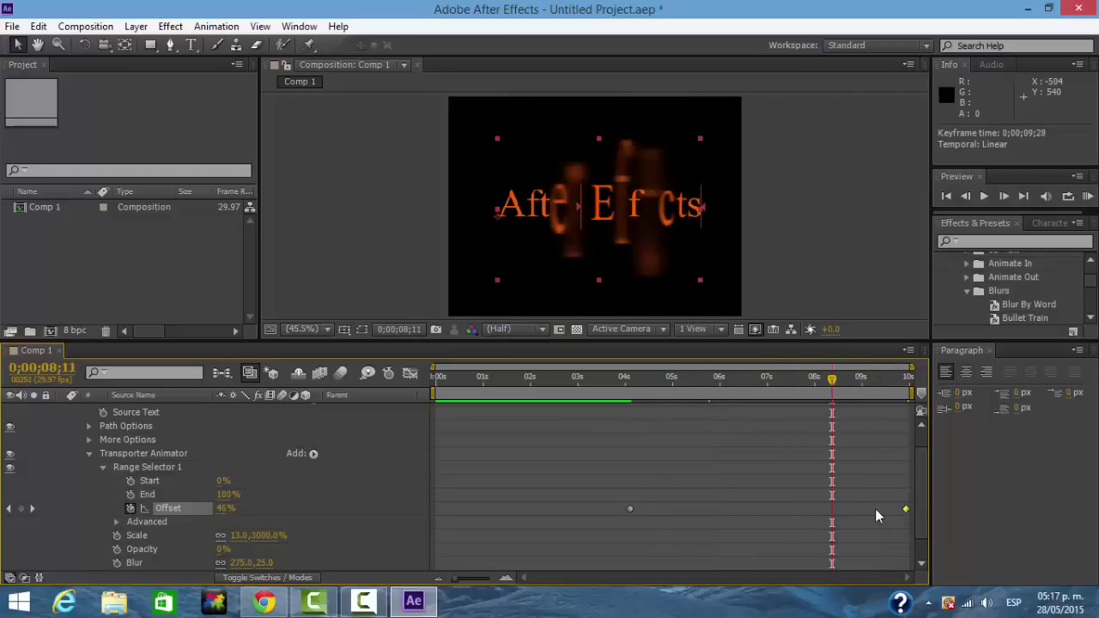
Move the title's second Transporter Offset keyframe to 0;00;06;16 and set the current time to 0;00;07;17.
{"action": "left_click_drag", "start_coordinate": [875, 508], "coordinate": [775, 509]}
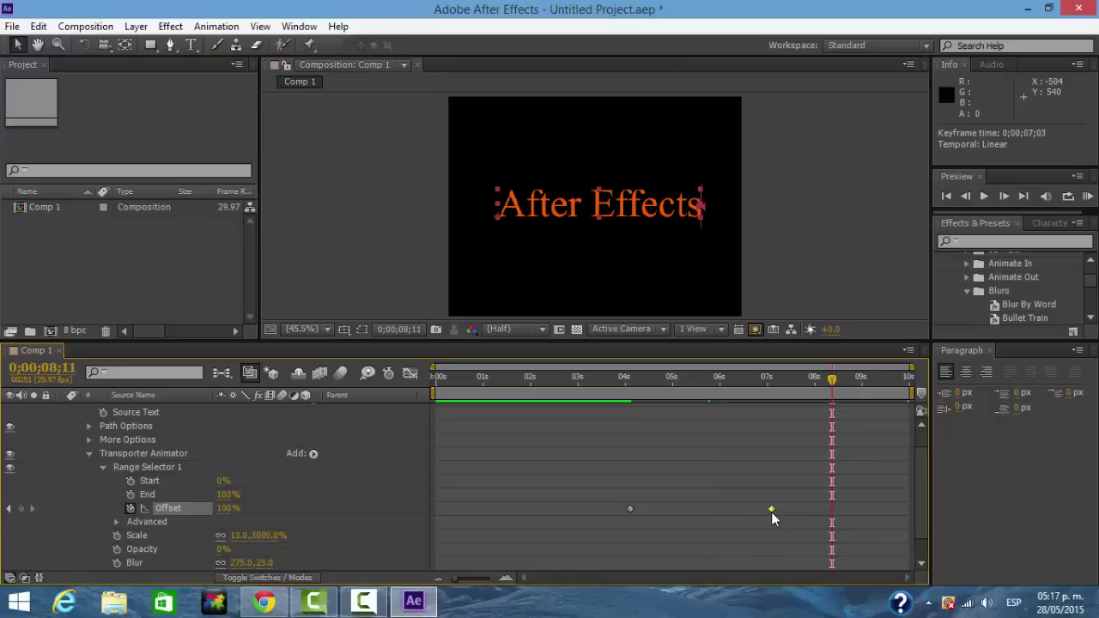
{"action": "left_click_drag", "start_coordinate": [771, 512], "coordinate": [754, 511]}
{"action": "left_click_drag", "start_coordinate": [831, 379], "coordinate": [793, 382]}
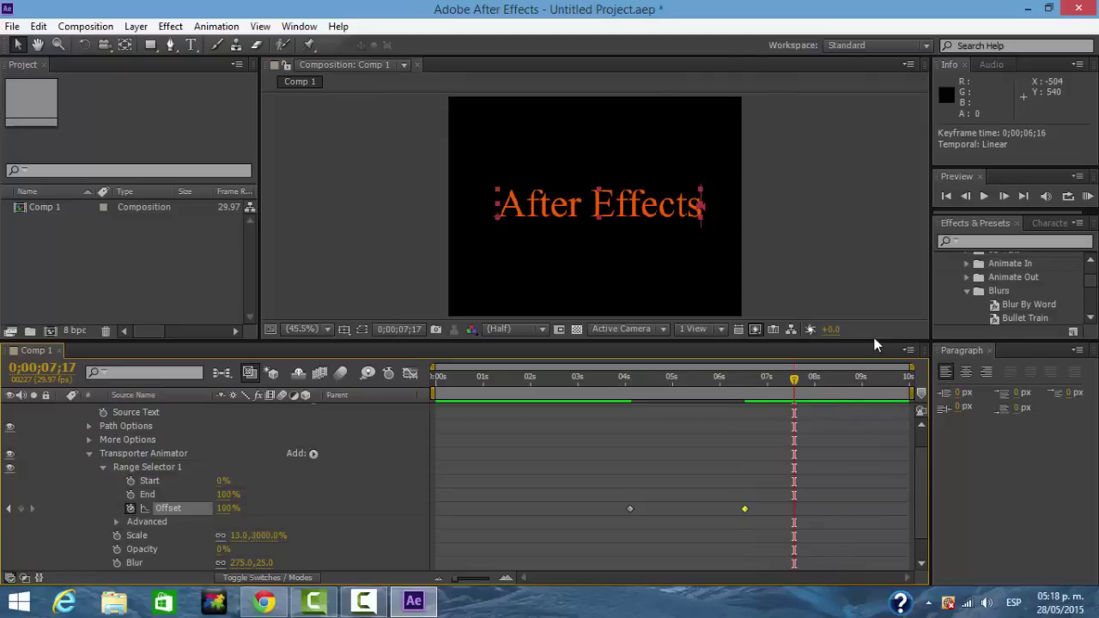
Apply the Evaporate preset from the Text presets' Blurs folder to the "After Effects" title layer at 0;00;07;17.
{"action": "left_click", "coordinate": [1094, 319]}
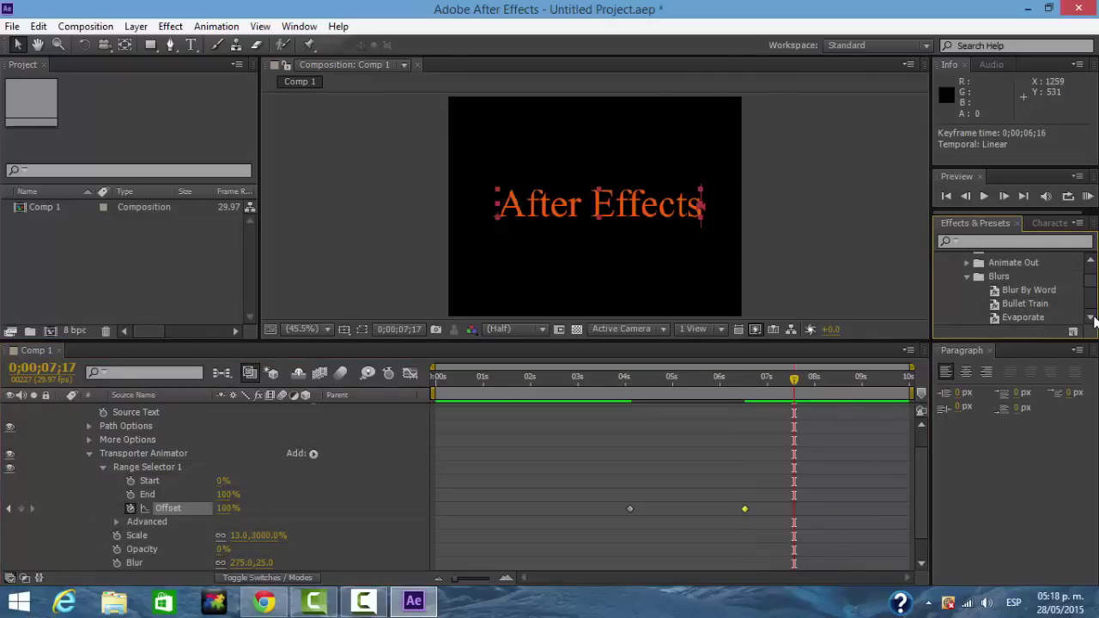
{"action": "left_click", "coordinate": [1093, 319]}
{"action": "left_click", "coordinate": [1093, 319]}
{"action": "left_click", "coordinate": [1093, 320]}
{"action": "left_click", "coordinate": [1094, 319]}
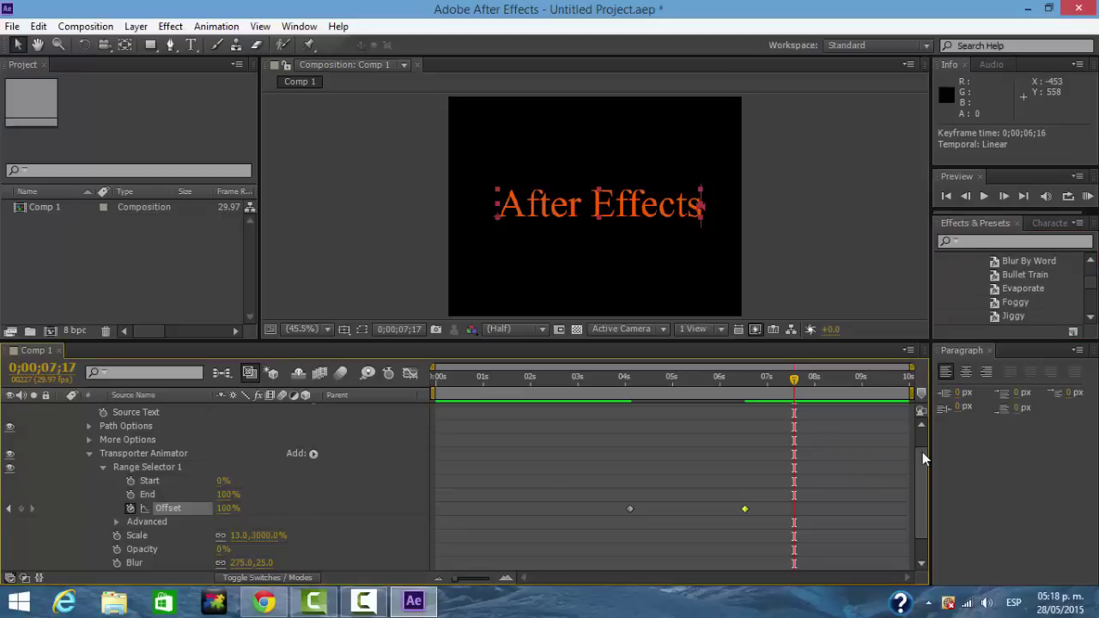
{"action": "left_click_drag", "start_coordinate": [922, 452], "coordinate": [922, 431]}
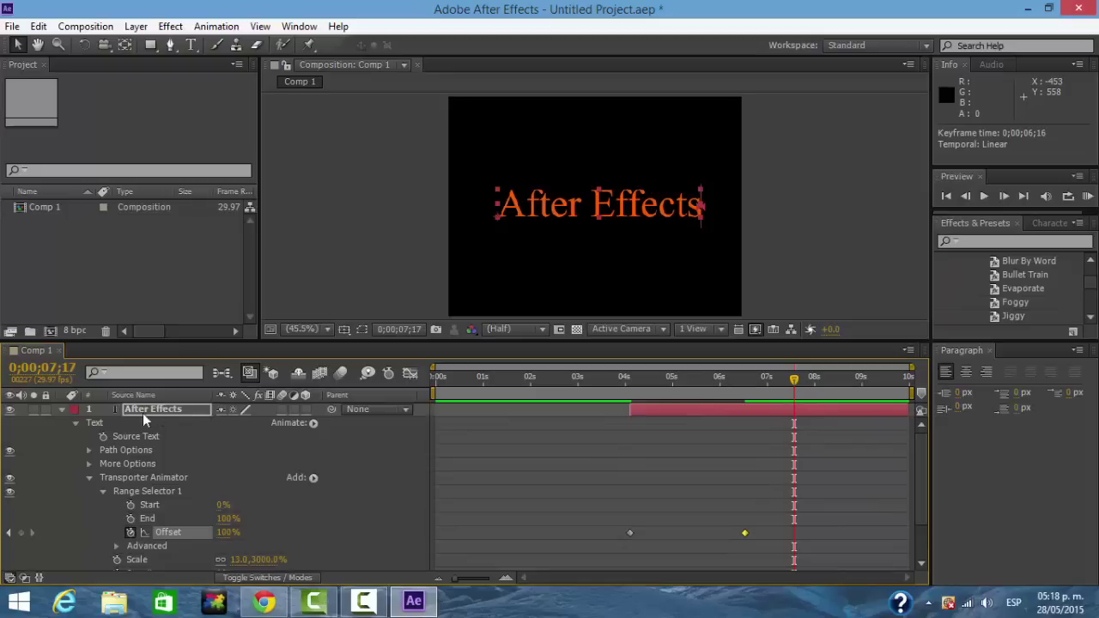
{"action": "left_click", "coordinate": [89, 478]}
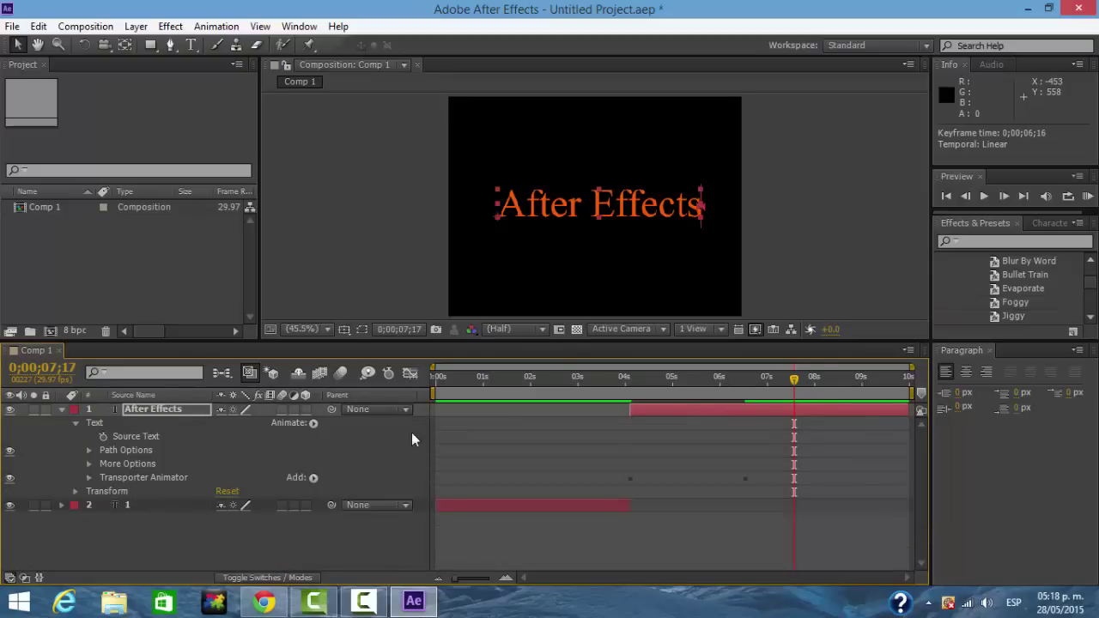
{"action": "left_click_drag", "start_coordinate": [1028, 290], "coordinate": [154, 409]}
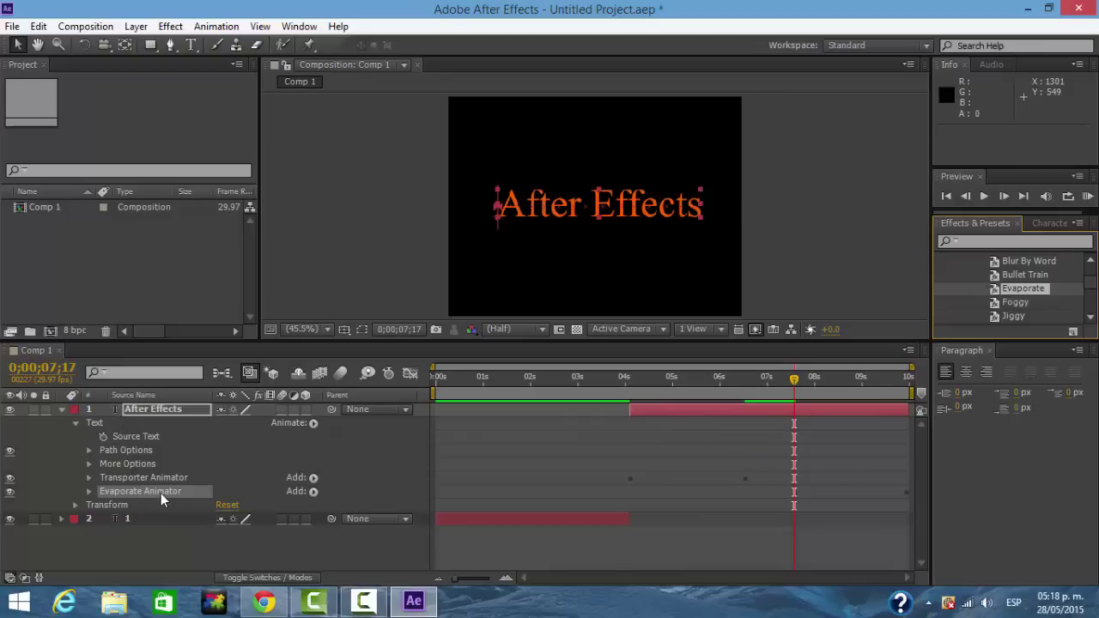
Examine the Evaporate Animator's Offset keyframes, scrub the effect to 0;00;09;29, and collapse the title layer's properties.
{"action": "left_click", "coordinate": [88, 492]}
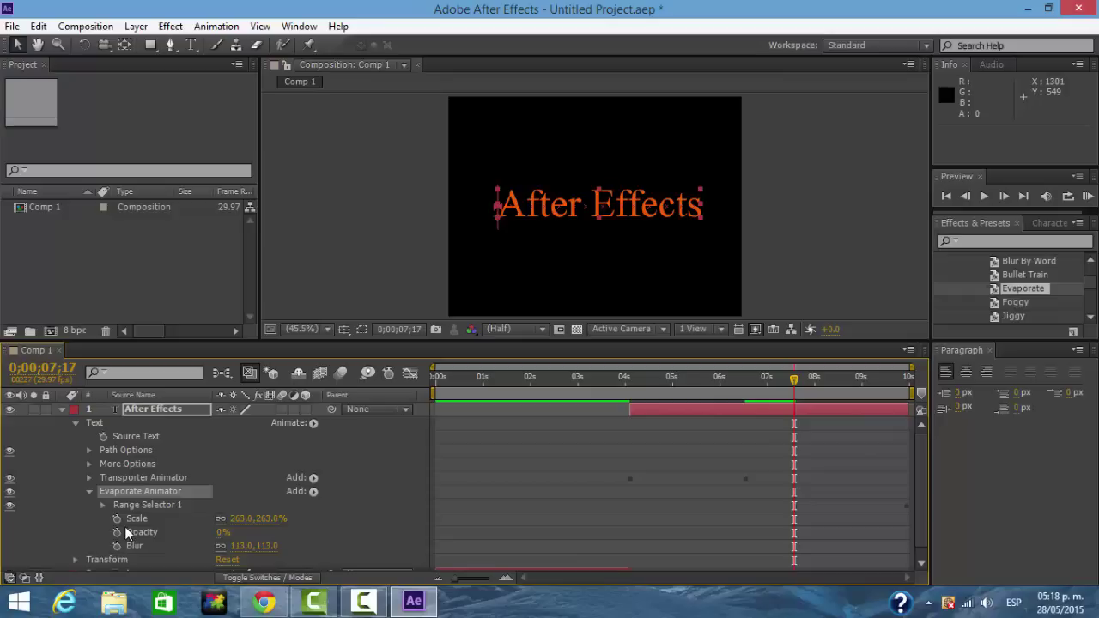
{"action": "scroll", "coordinate": [124, 526], "scroll_direction": "down", "scroll_amount": 1}
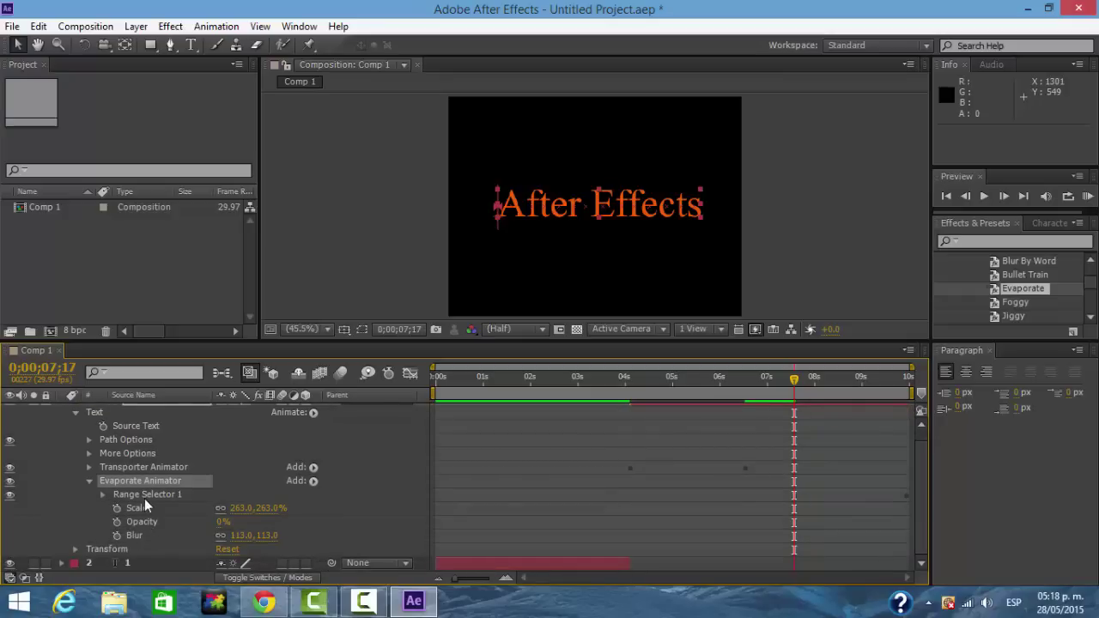
{"action": "left_click", "coordinate": [102, 495]}
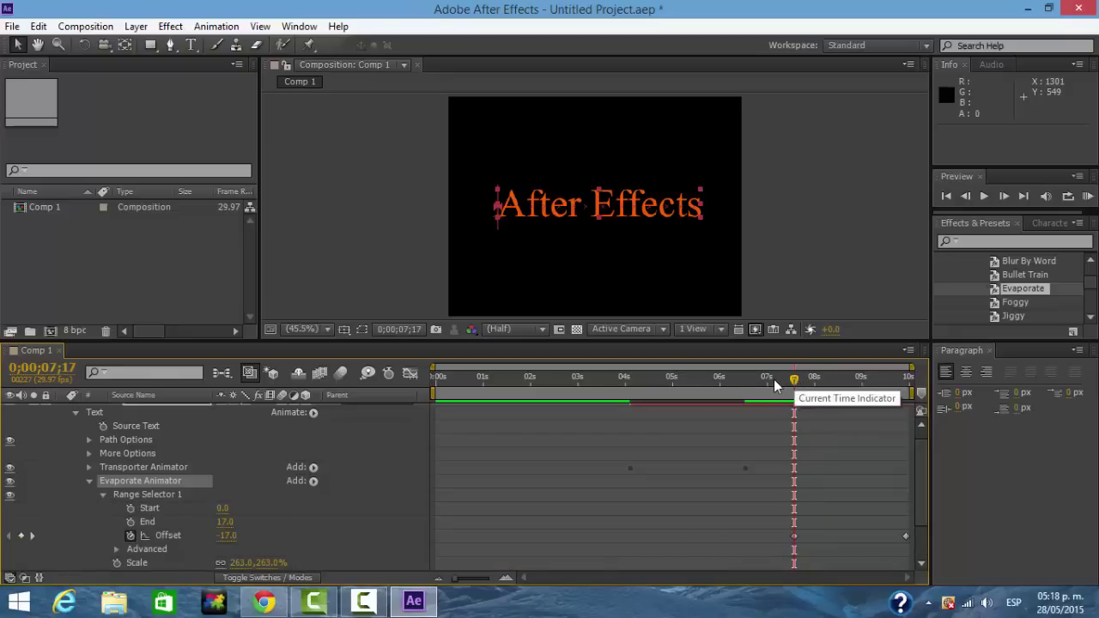
{"action": "left_click_drag", "start_coordinate": [796, 386], "coordinate": [915, 394]}
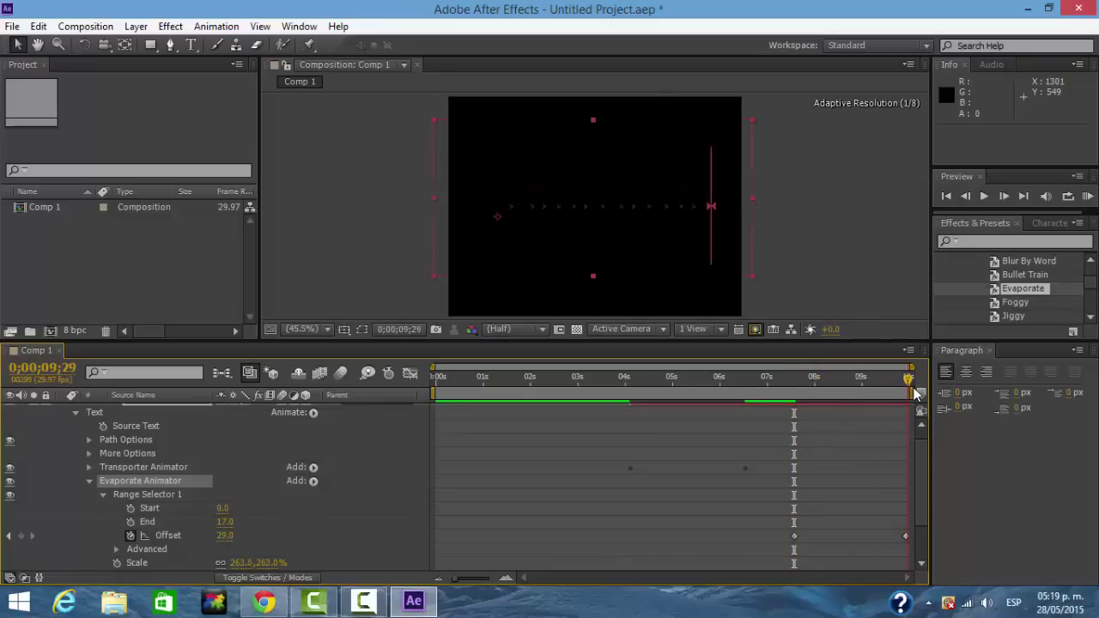
{"action": "left_click", "coordinate": [91, 480]}
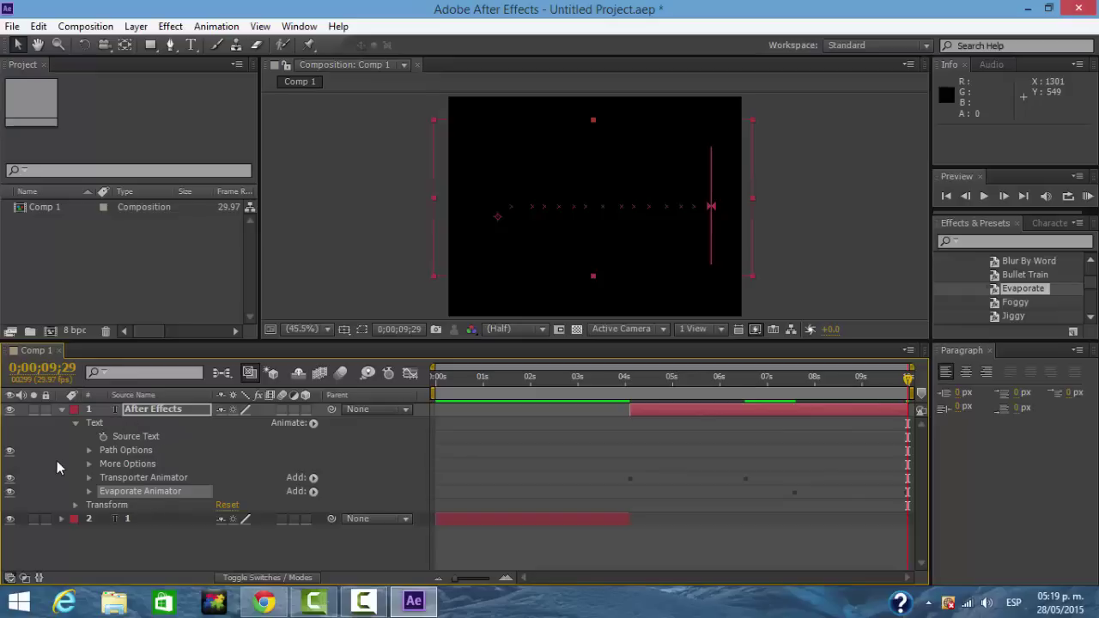
{"action": "left_click", "coordinate": [76, 423]}
{"action": "left_click", "coordinate": [61, 409]}
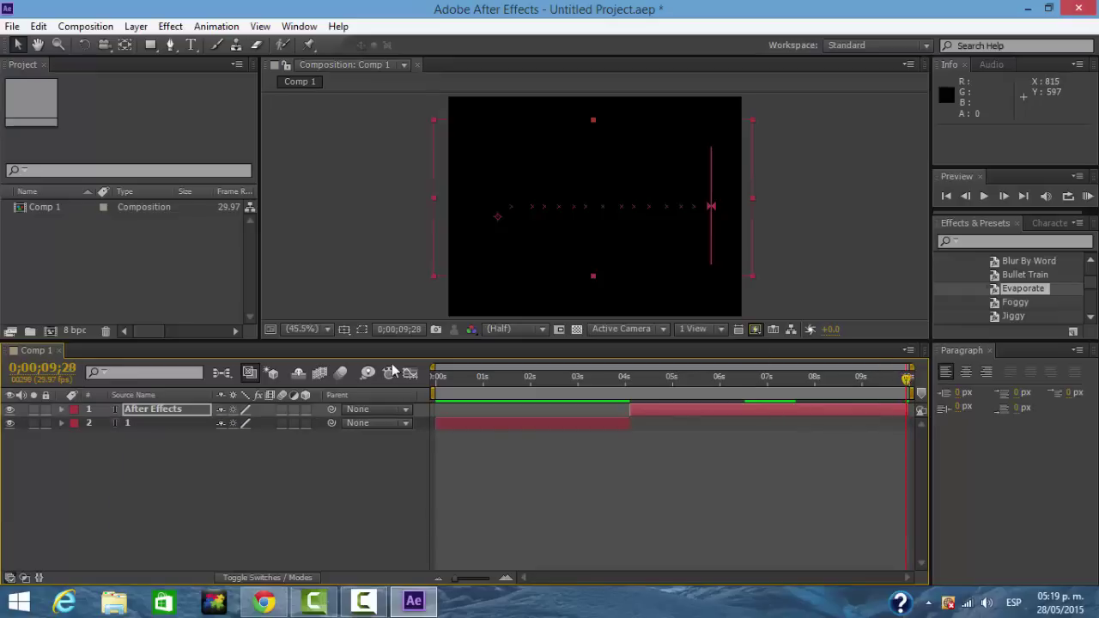
Run a RAM preview of the whole composition from its start and return the current time to 0;00;00;00.
{"action": "key", "text": "Home"}
{"action": "left_click", "coordinate": [1087, 197]}
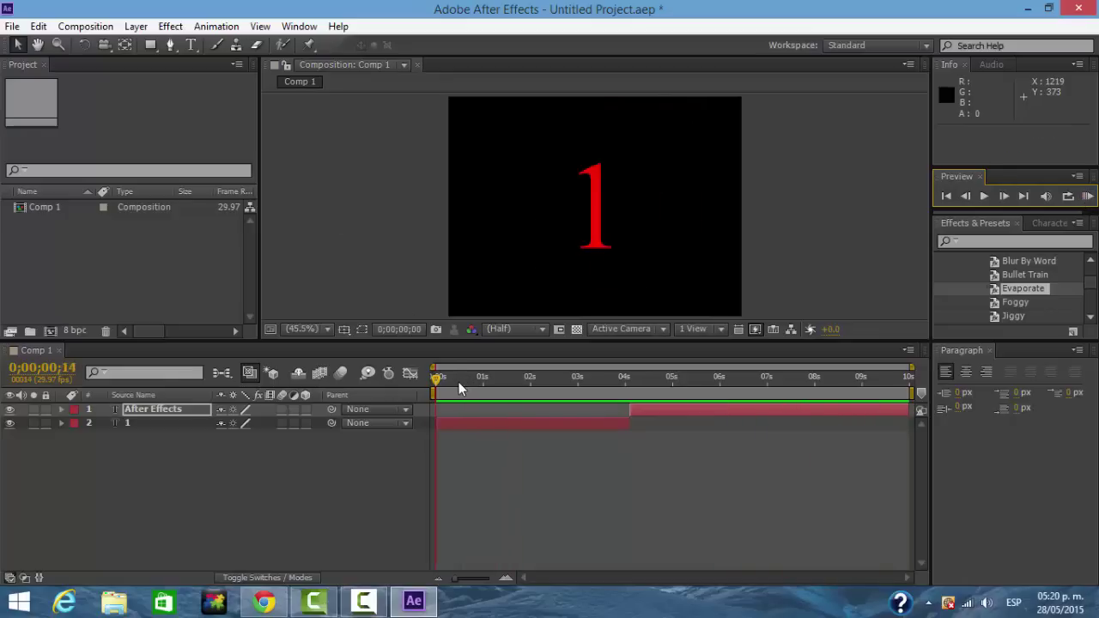
{"action": "left_click", "coordinate": [459, 382]}
{"action": "left_click_drag", "start_coordinate": [457, 379], "coordinate": [431, 386]}
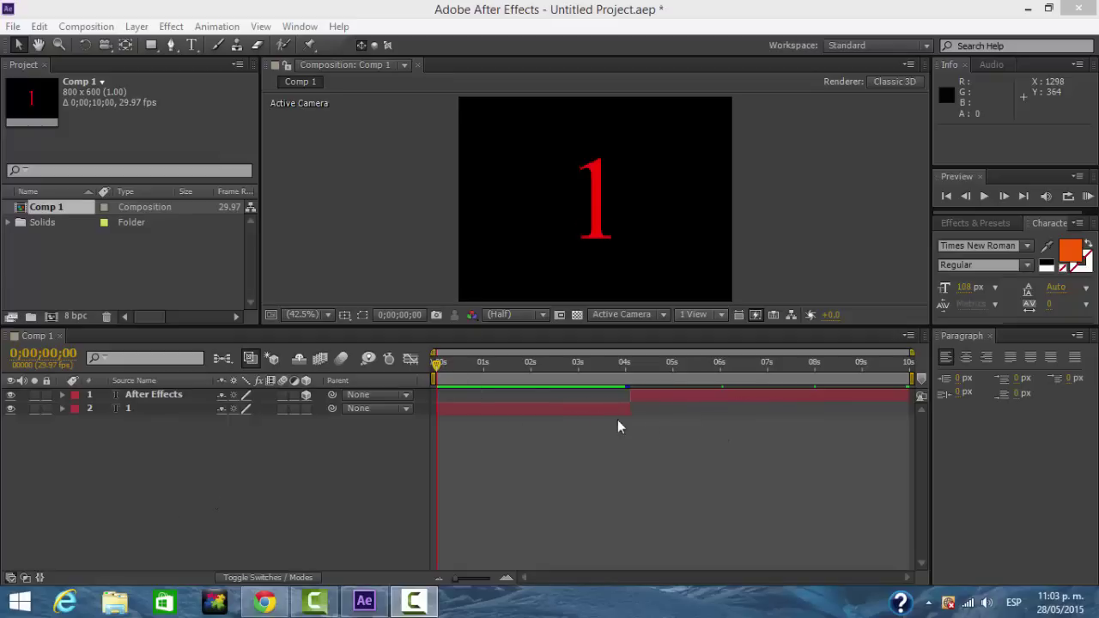
Create a new 800 x 600 composition named Comp 2 with a 10-second duration at 29.97 fps.
{"action": "left_click", "coordinate": [95, 27]}
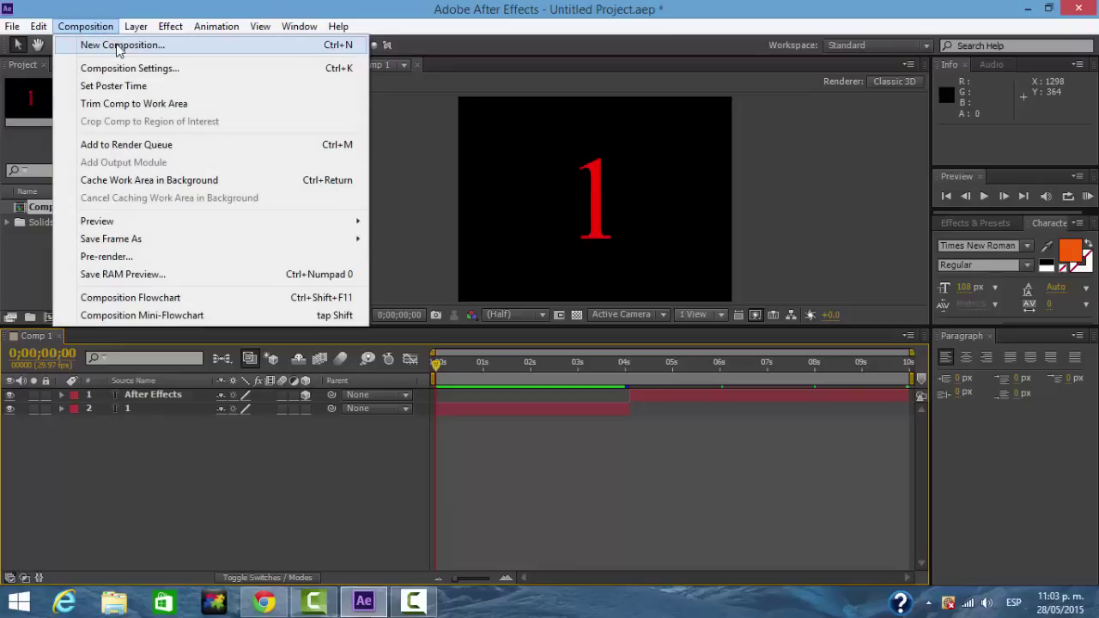
{"action": "left_click", "coordinate": [116, 44]}
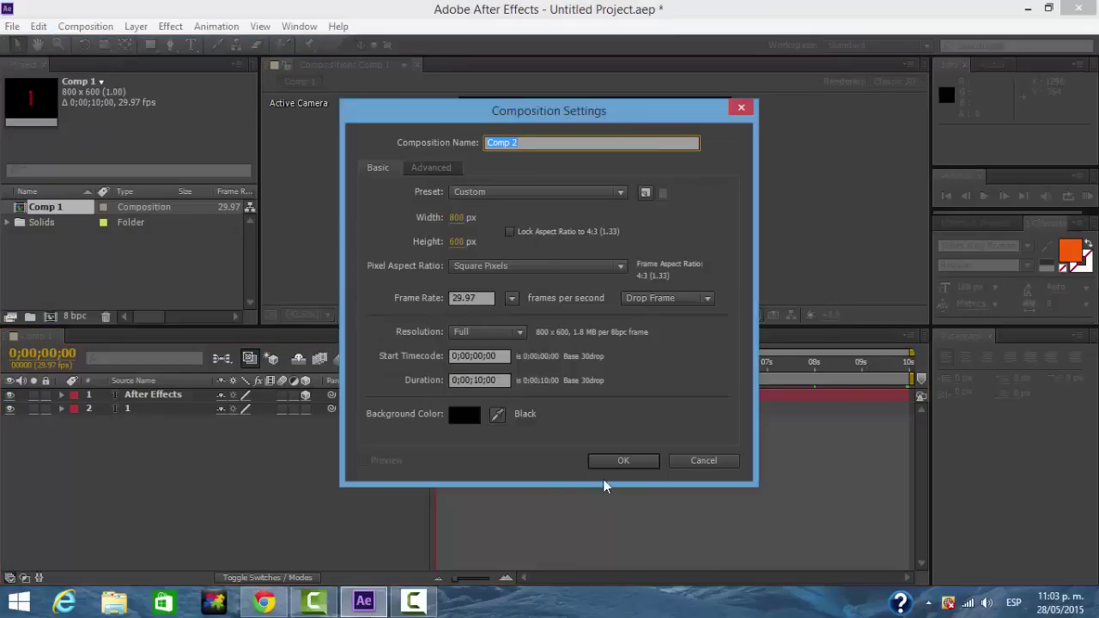
{"action": "left_click", "coordinate": [623, 460]}
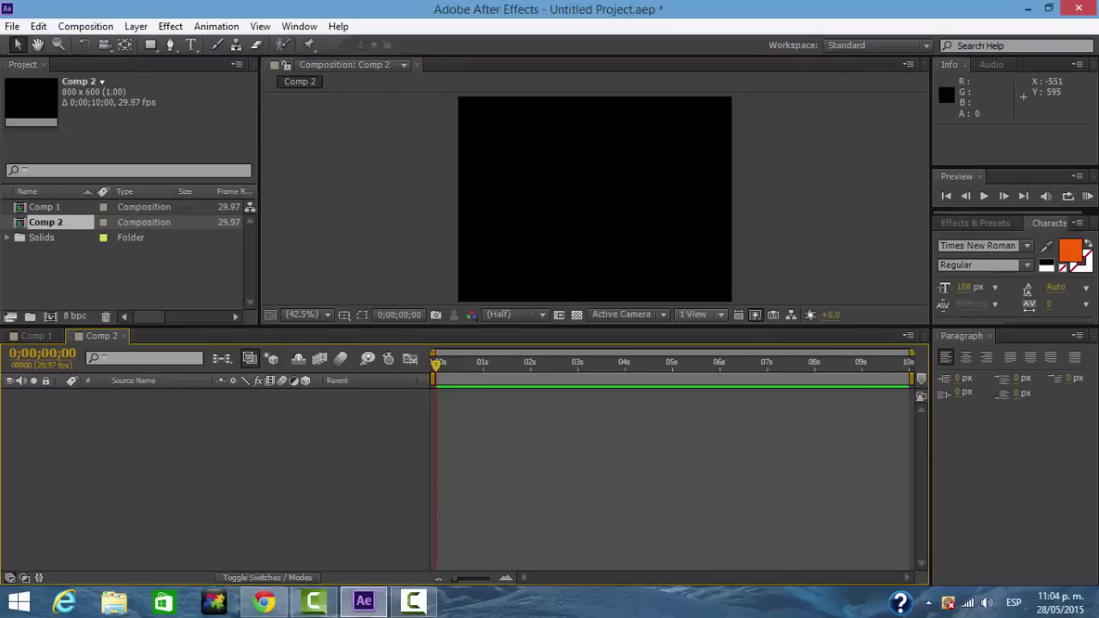
Nest Comp 1 as a layer in Comp 2 and scrub through its animation, returning to 0;00;00;00.
{"action": "left_click_drag", "start_coordinate": [55, 209], "coordinate": [143, 404]}
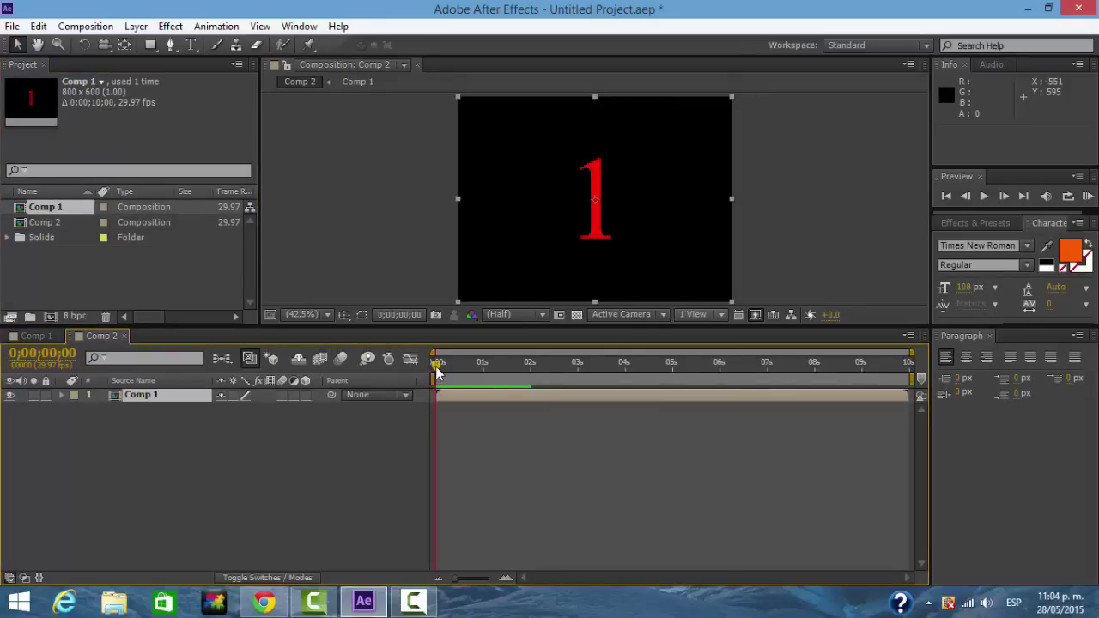
{"action": "left_click_drag", "start_coordinate": [436, 364], "coordinate": [890, 364]}
{"action": "left_click_drag", "start_coordinate": [728, 367], "coordinate": [432, 382]}
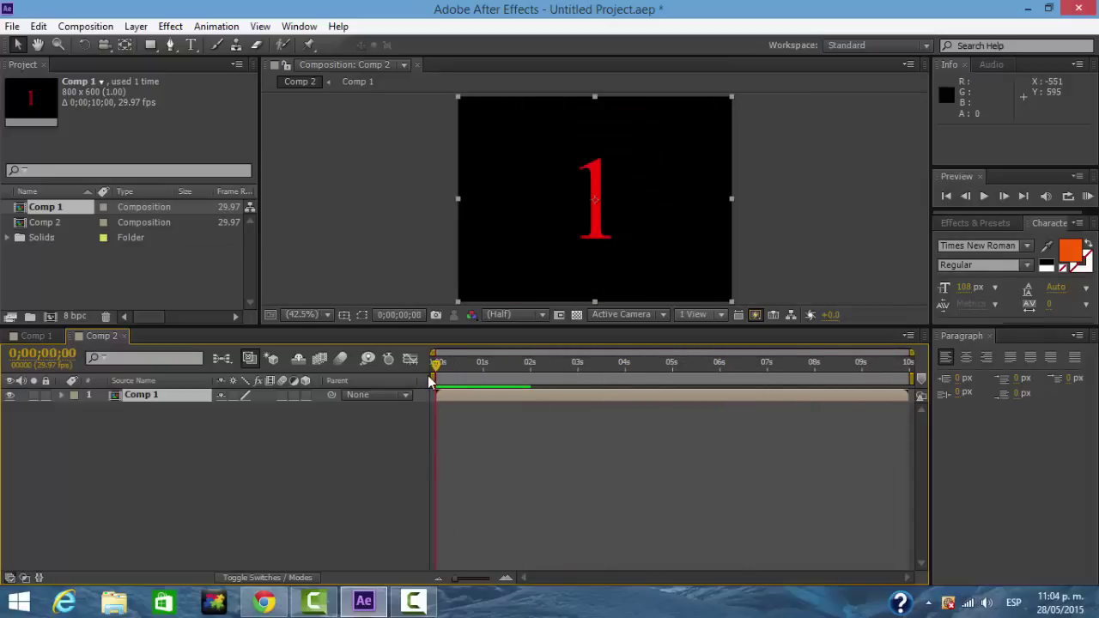
Add an 800 x 600 gray solid (8A8A8A) named Gray Solid 1 and place it beneath the Comp 1 layer.
{"action": "left_click", "coordinate": [135, 27]}
{"action": "mouse_move", "coordinate": [197, 45]}
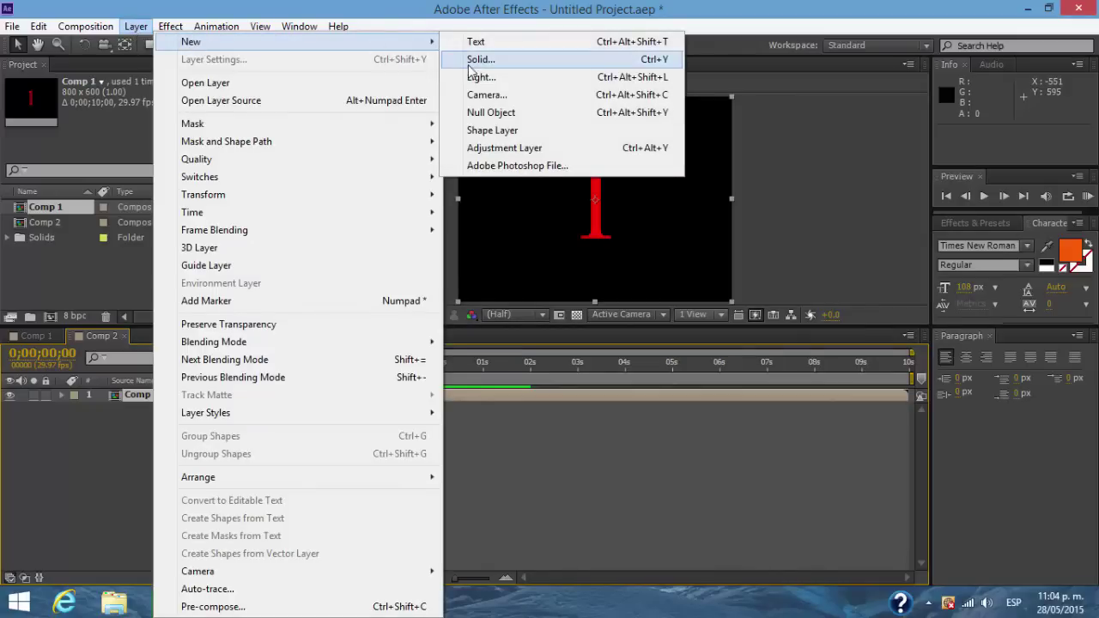
{"action": "left_click", "coordinate": [467, 59]}
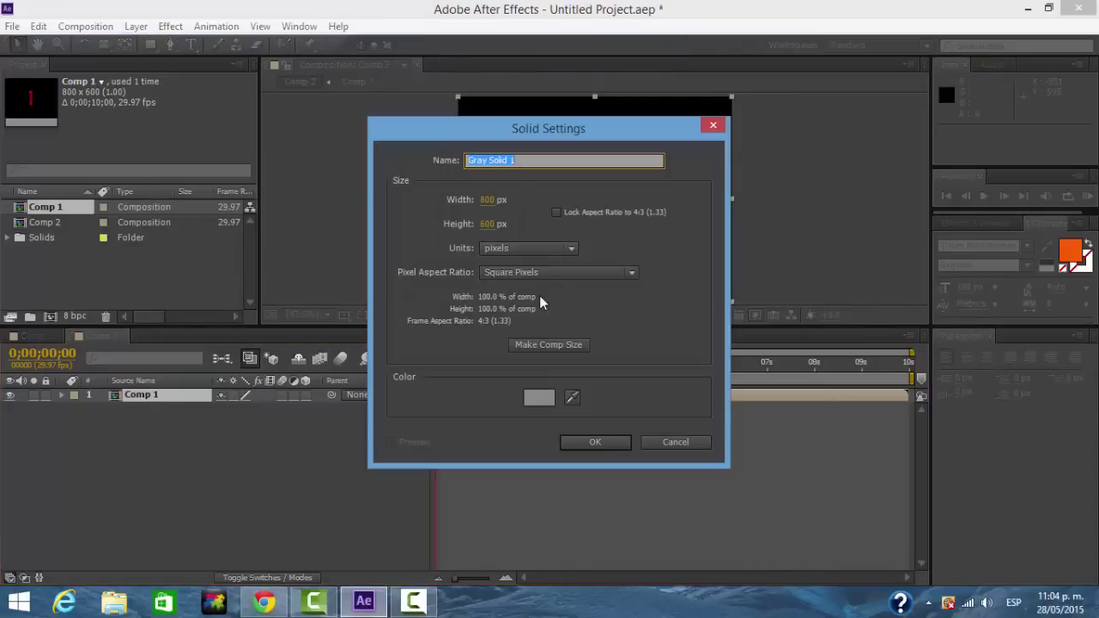
{"action": "left_click", "coordinate": [539, 397]}
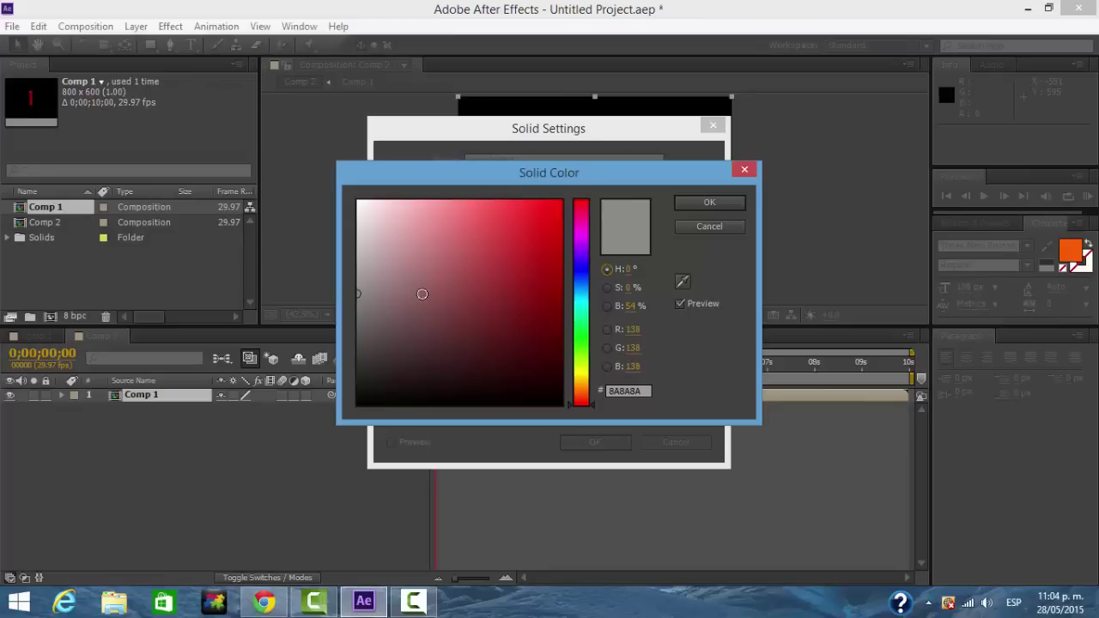
{"action": "left_click", "coordinate": [692, 202]}
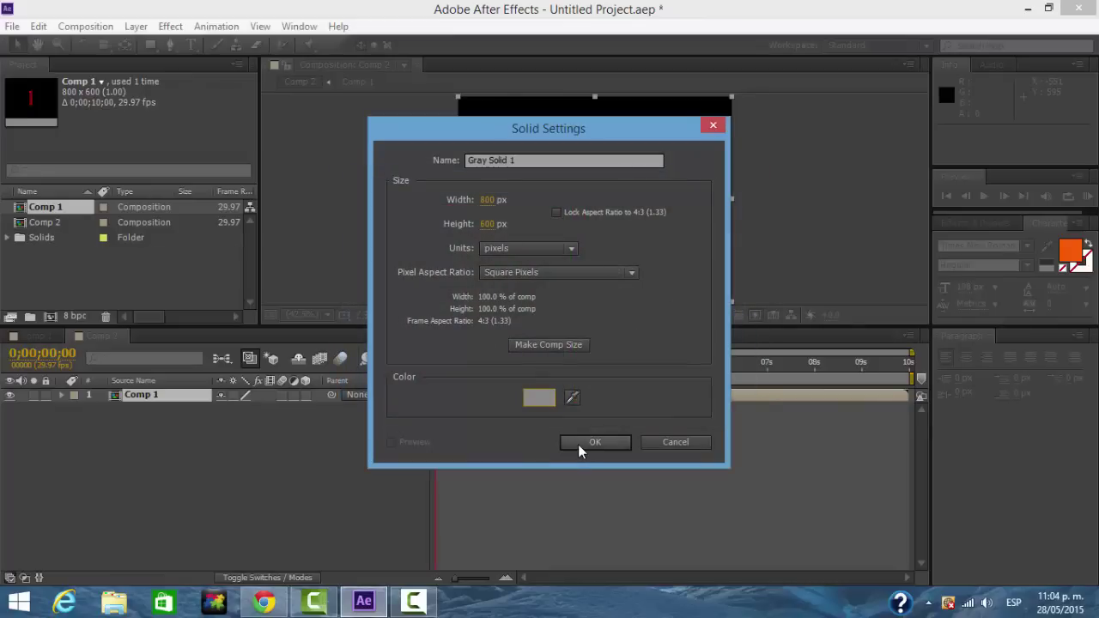
{"action": "left_click", "coordinate": [578, 444]}
{"action": "left_click_drag", "start_coordinate": [134, 398], "coordinate": [134, 414]}
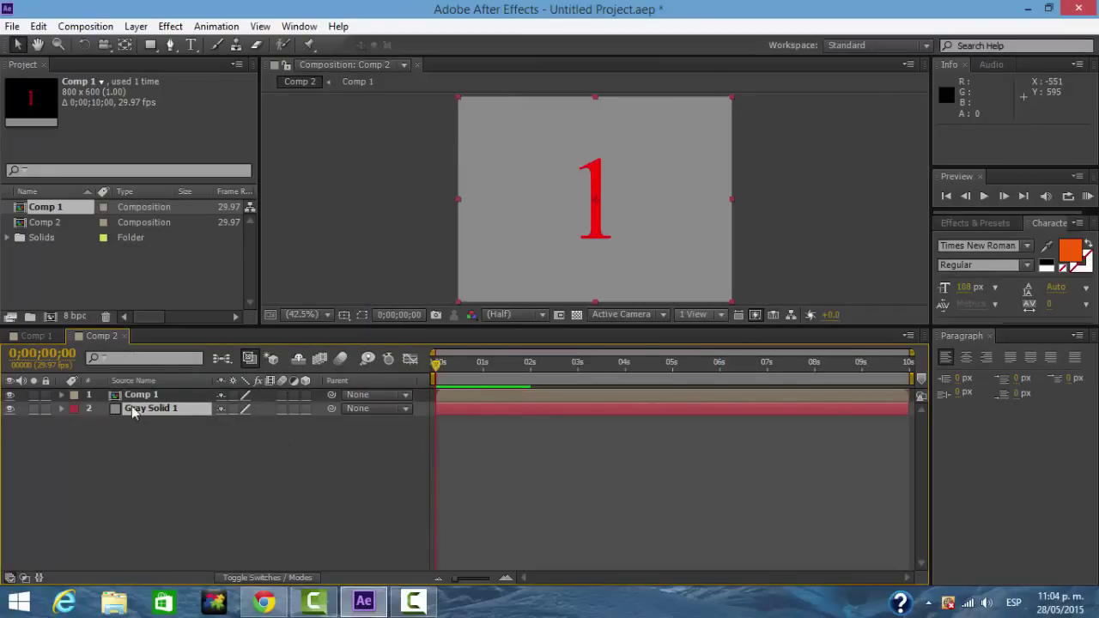
Make the Gray Solid 1 and Comp 1 layers 3D and switch the composition display to 2 Views - Horizontal.
{"action": "left_click", "coordinate": [307, 409]}
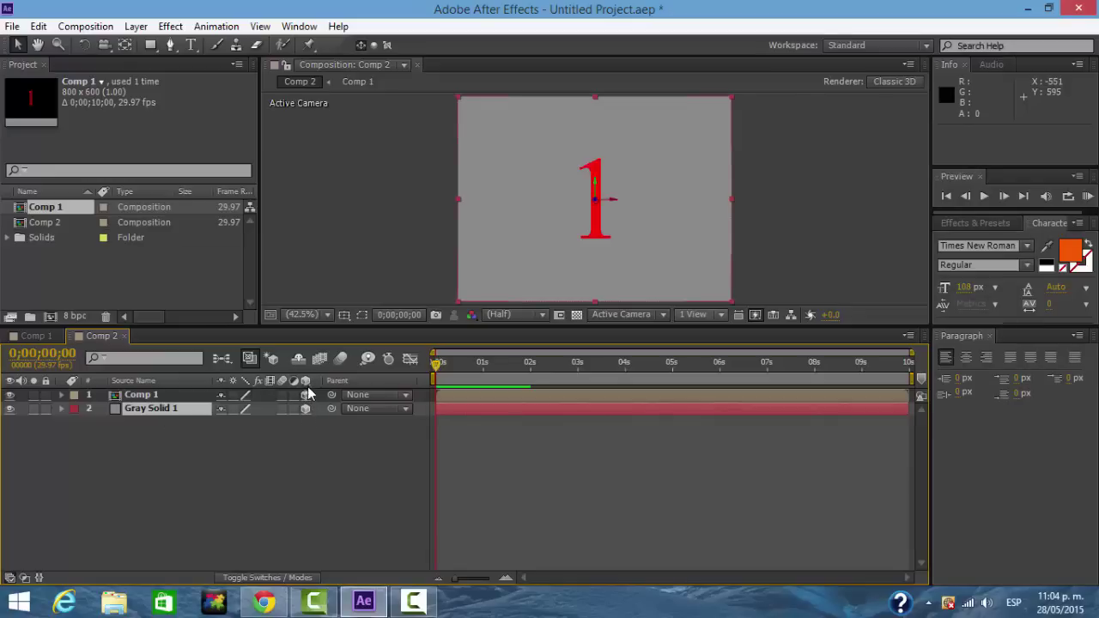
{"action": "left_click", "coordinate": [306, 394]}
{"action": "left_click", "coordinate": [719, 314]}
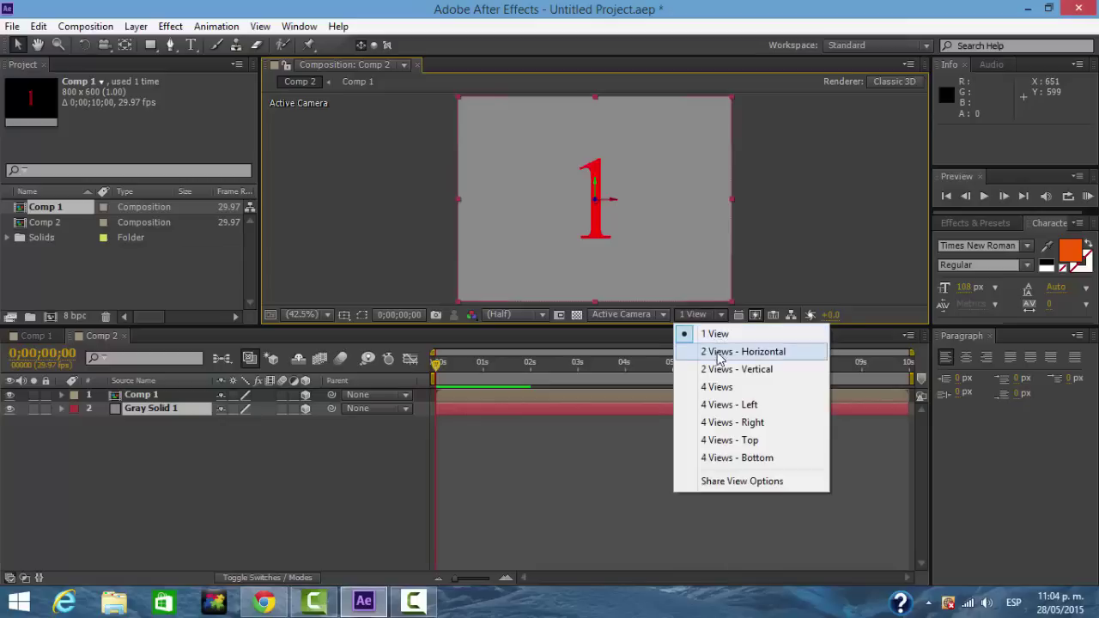
{"action": "left_click", "coordinate": [717, 352]}
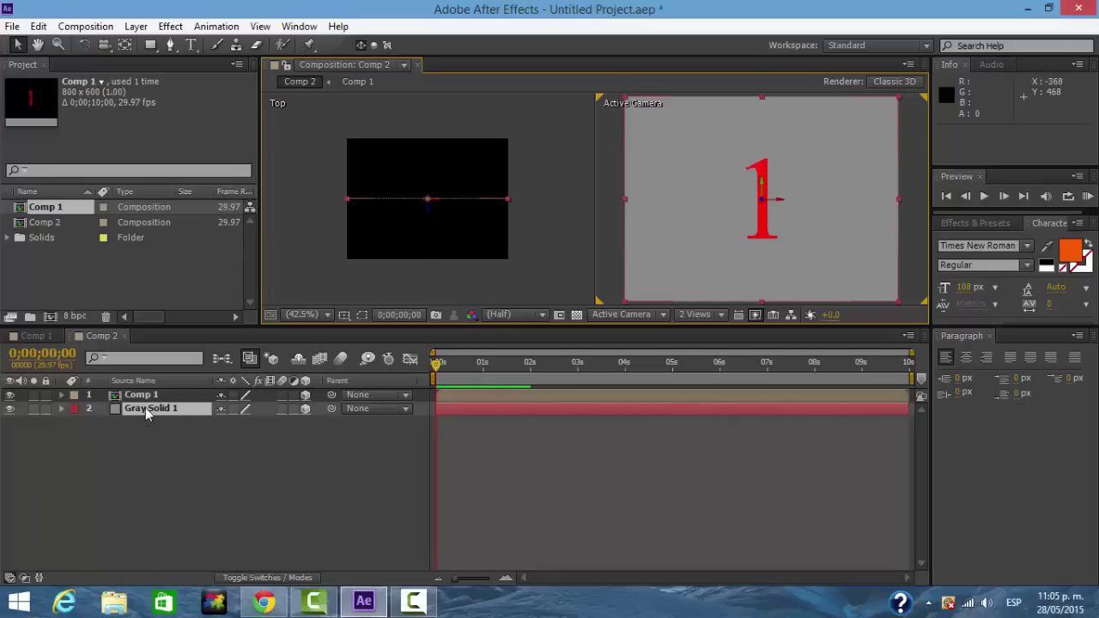
Move Gray Solid 1 back behind Comp 1 by setting its Z position to 65.
{"action": "key", "text": "p"}
{"action": "left_click_drag", "start_coordinate": [286, 420], "coordinate": [332, 421]}
{"action": "left_click_drag", "start_coordinate": [333, 422], "coordinate": [333, 423]}
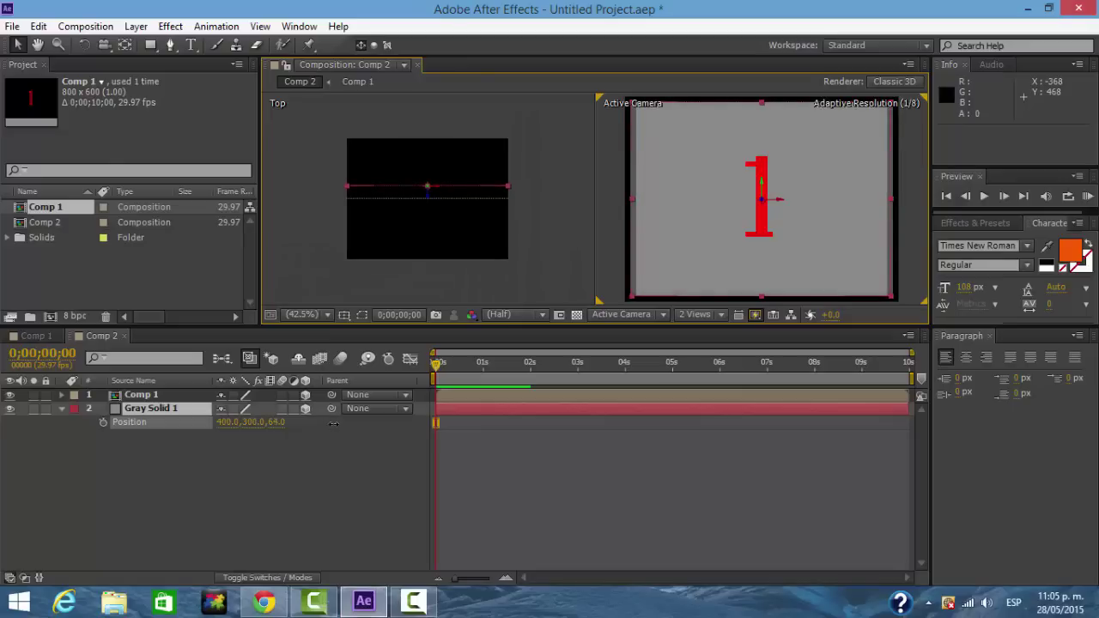
{"action": "left_click_drag", "start_coordinate": [334, 422], "coordinate": [333, 422]}
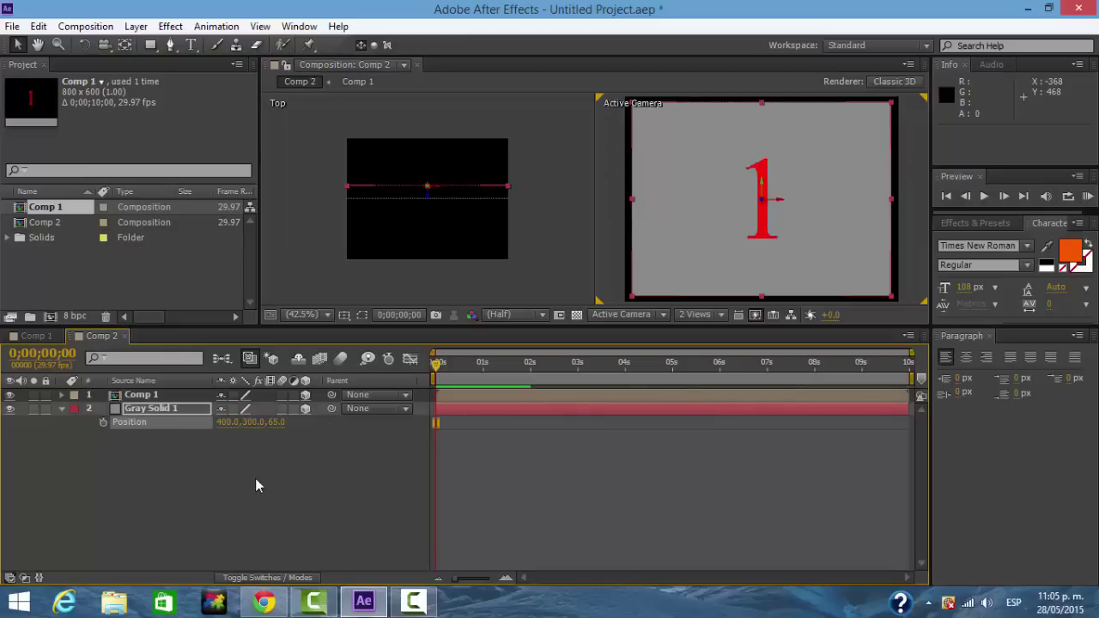
Scale the Gray Solid 1 layer up uniformly to 140% so it fills the camera view.
{"action": "left_click", "coordinate": [60, 410]}
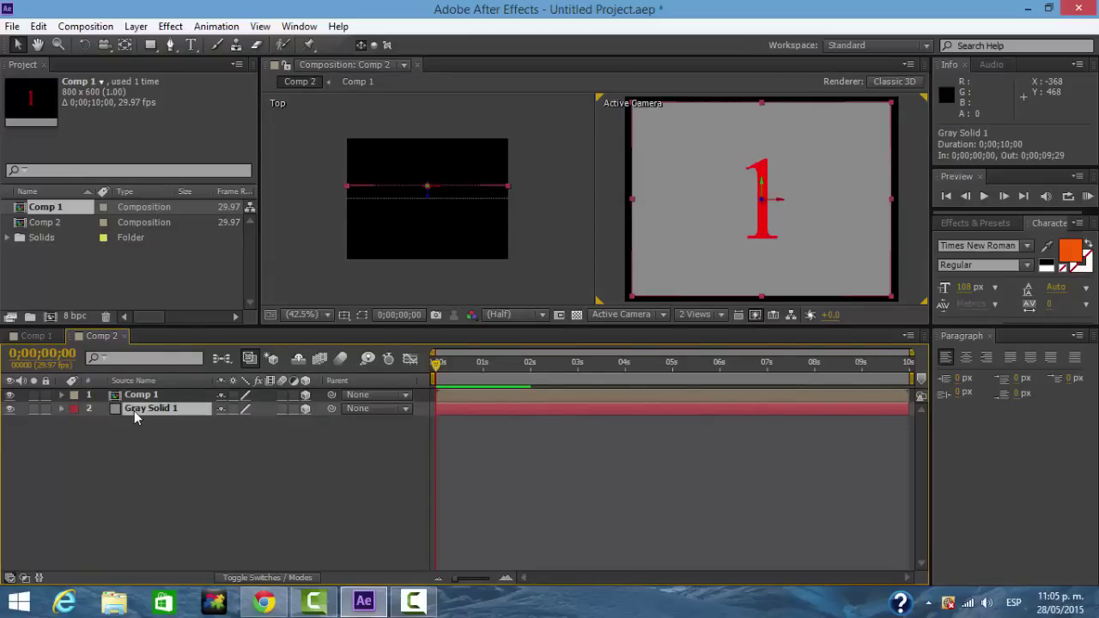
{"action": "key", "text": "s"}
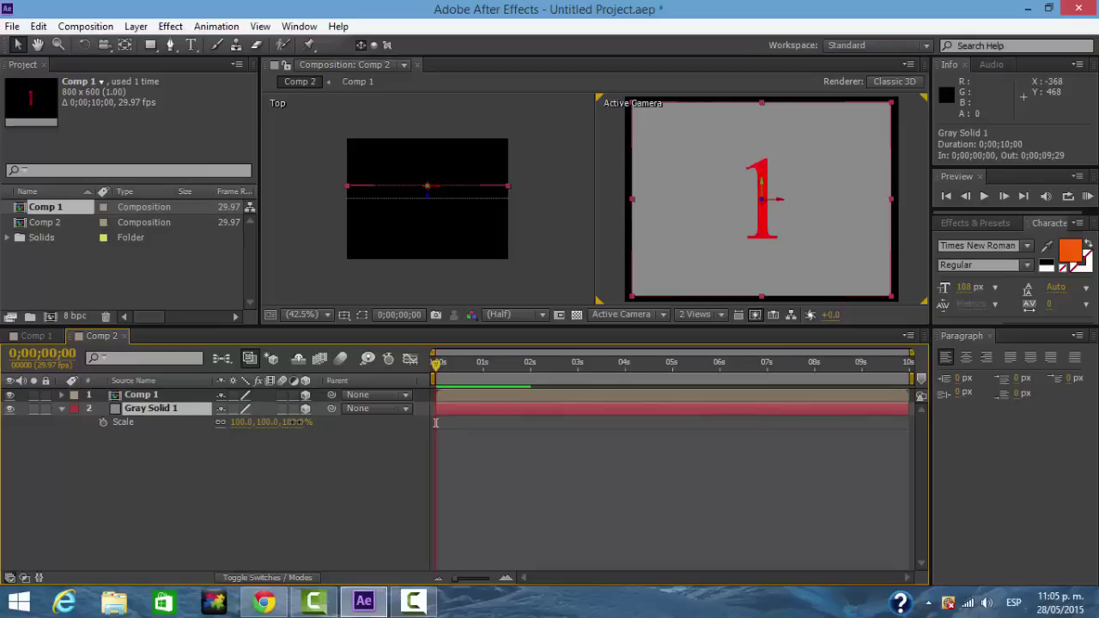
{"action": "left_click_drag", "start_coordinate": [295, 421], "coordinate": [320, 425]}
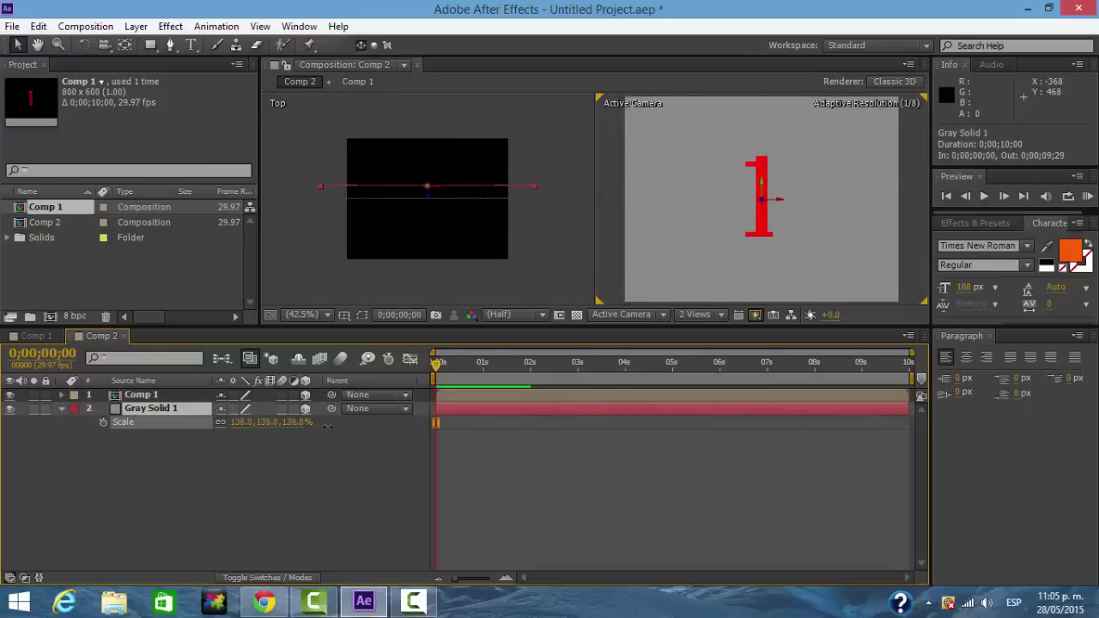
{"action": "left_click_drag", "start_coordinate": [331, 425], "coordinate": [332, 426]}
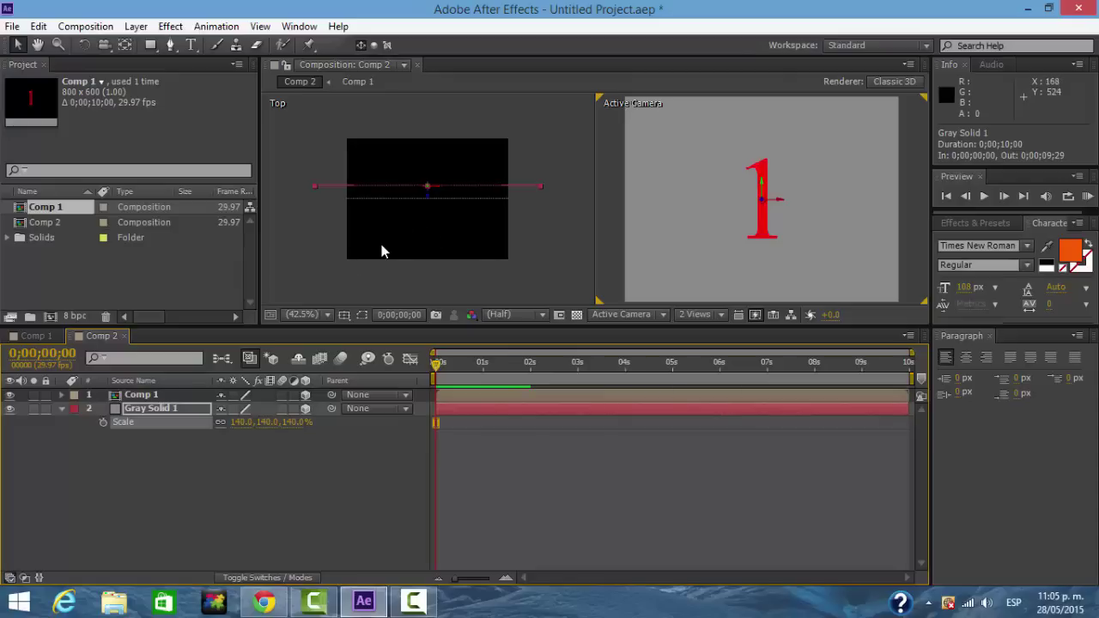
{"action": "left_click", "coordinate": [65, 409]}
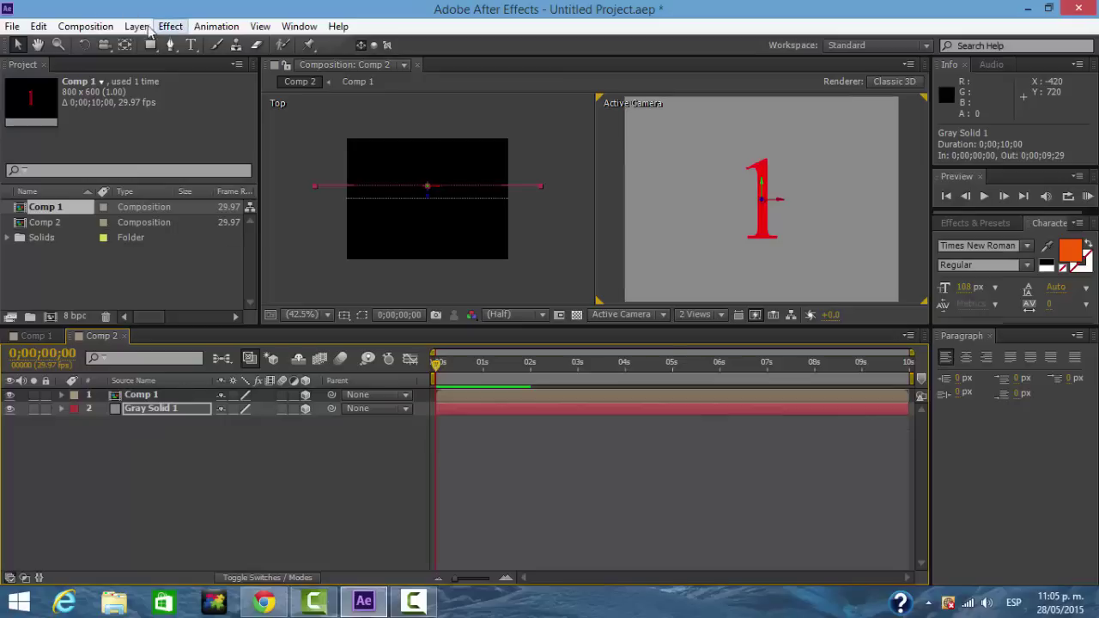
Add a white Spot light named luz with 100% intensity, a 90° cone angle and Casts Shadows enabled.
{"action": "left_click", "coordinate": [135, 27]}
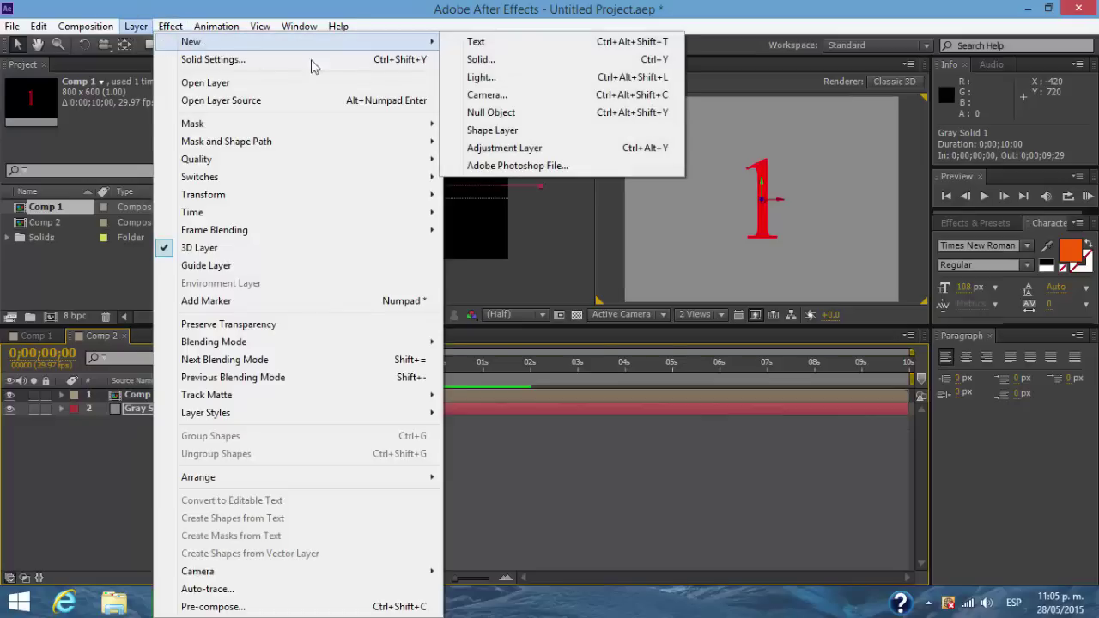
{"action": "left_click", "coordinate": [481, 77]}
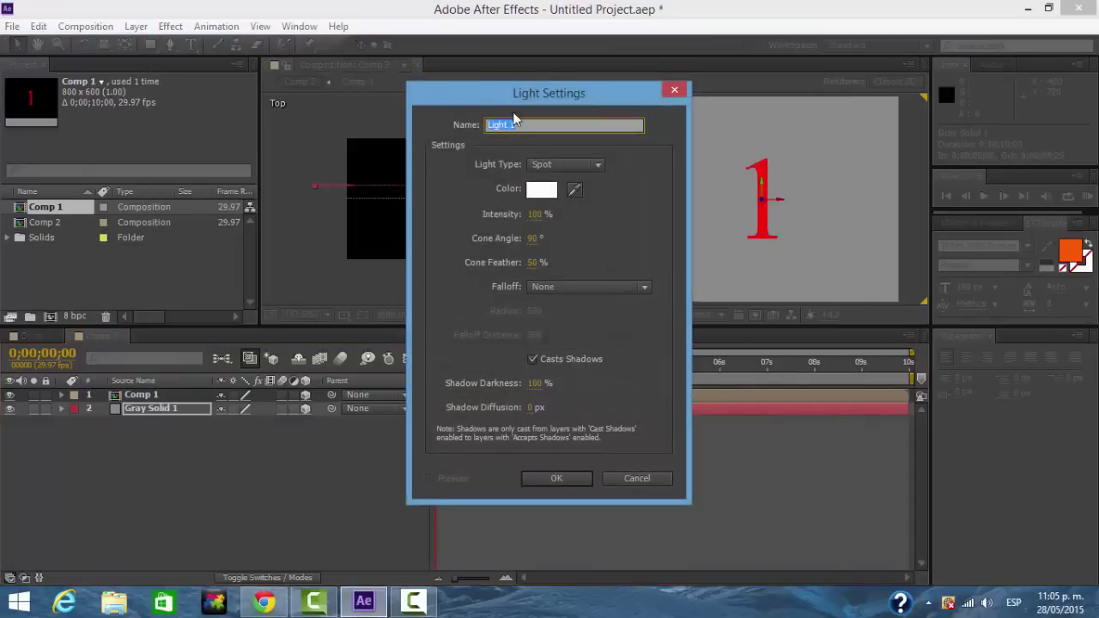
{"action": "type", "text": "luz"}
{"action": "left_click", "coordinate": [542, 166]}
{"action": "left_click", "coordinate": [563, 202]}
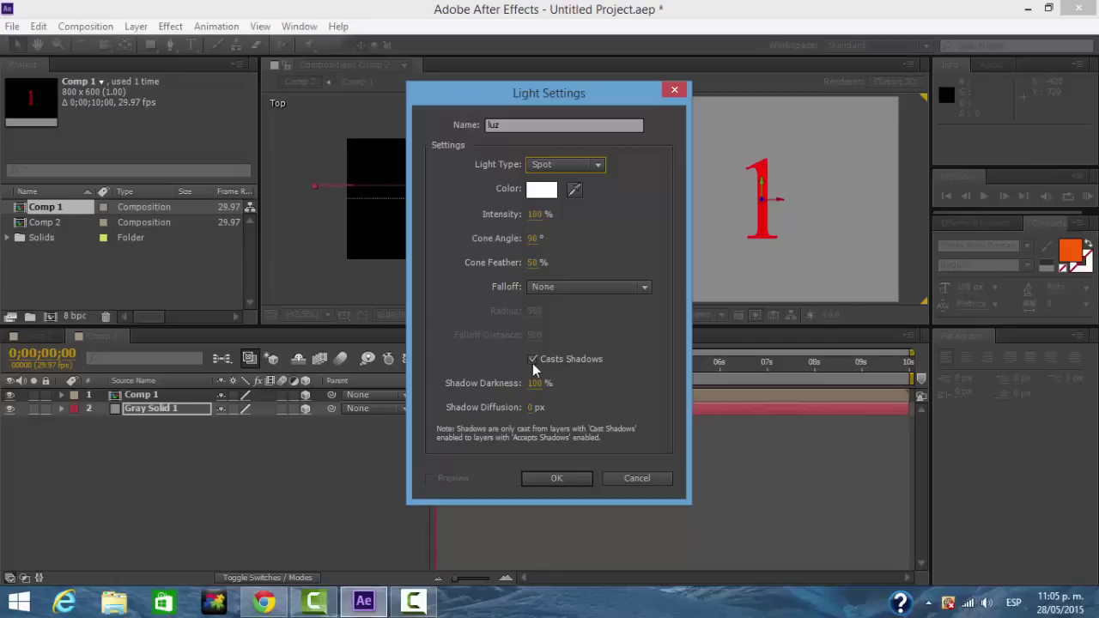
{"action": "left_click", "coordinate": [532, 359]}
{"action": "left_click", "coordinate": [532, 359]}
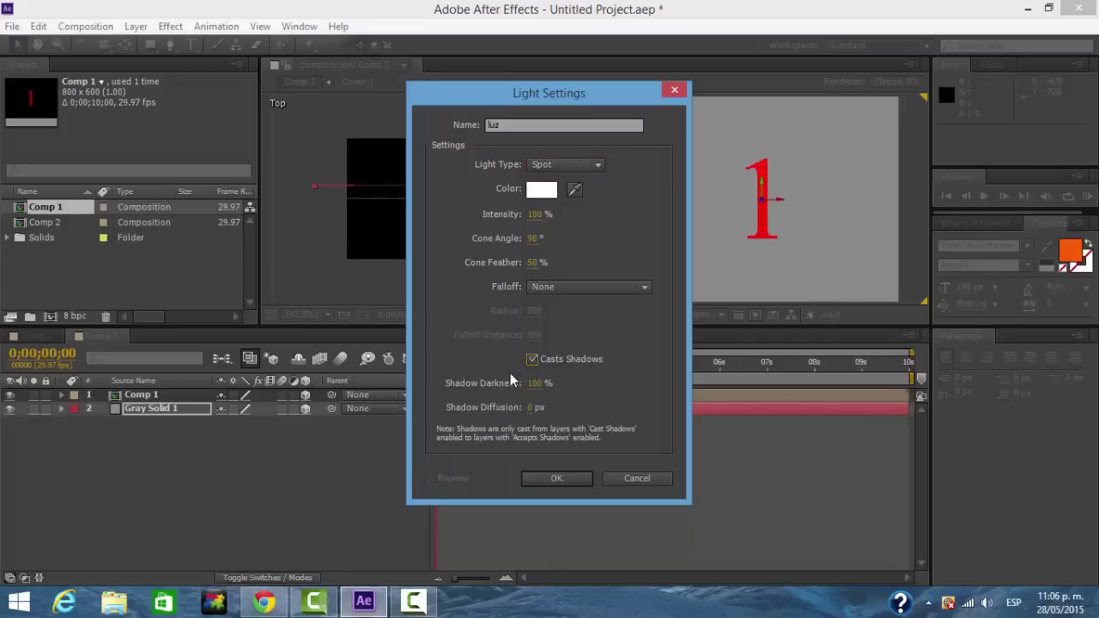
{"action": "left_click", "coordinate": [555, 480]}
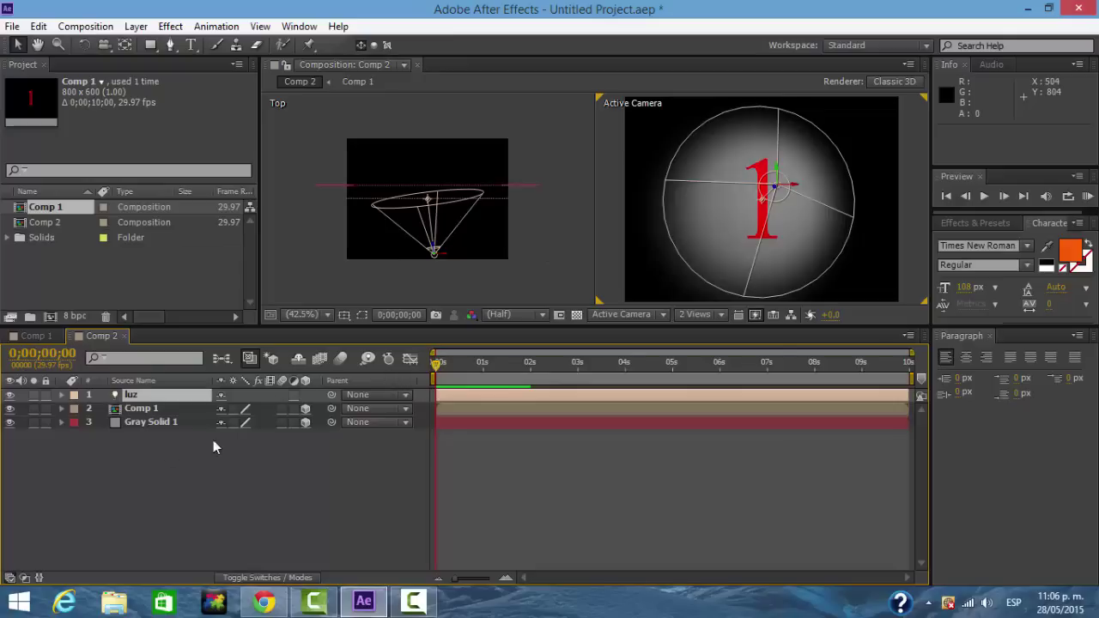
Turn on Casts Shadows in the material options of the Comp 1 layer.
{"action": "left_click", "coordinate": [138, 410]}
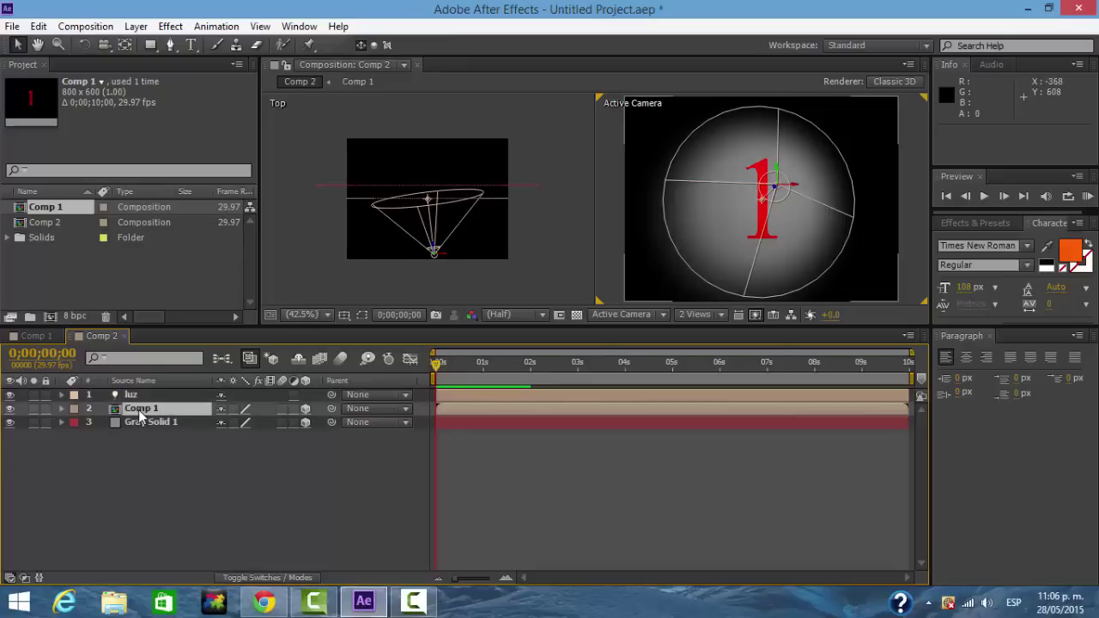
{"action": "left_click", "coordinate": [60, 408]}
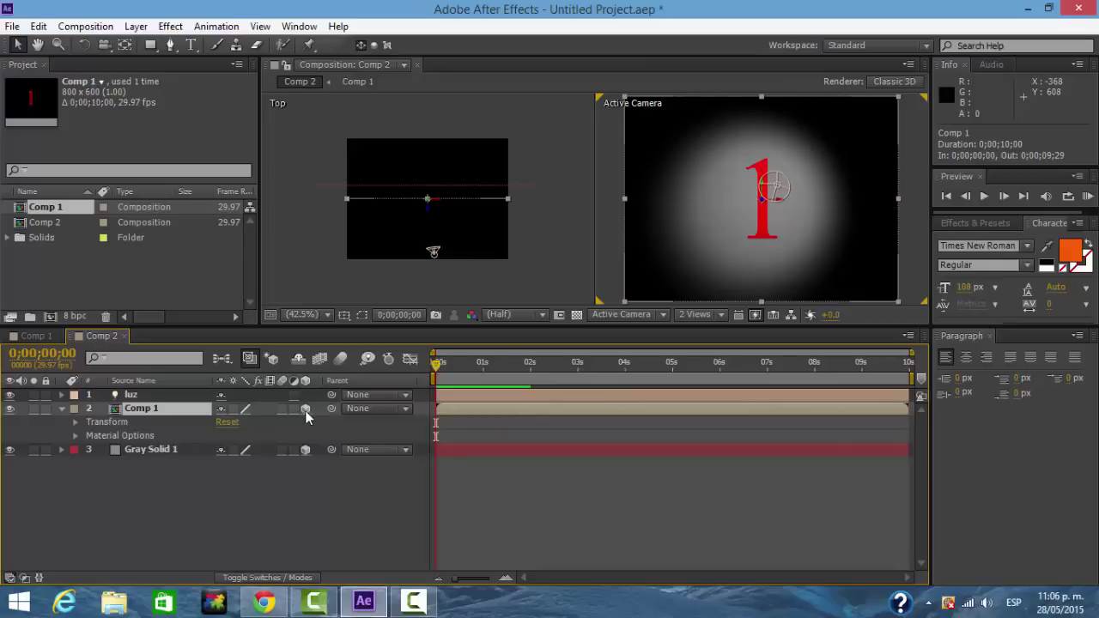
{"action": "left_click", "coordinate": [75, 436]}
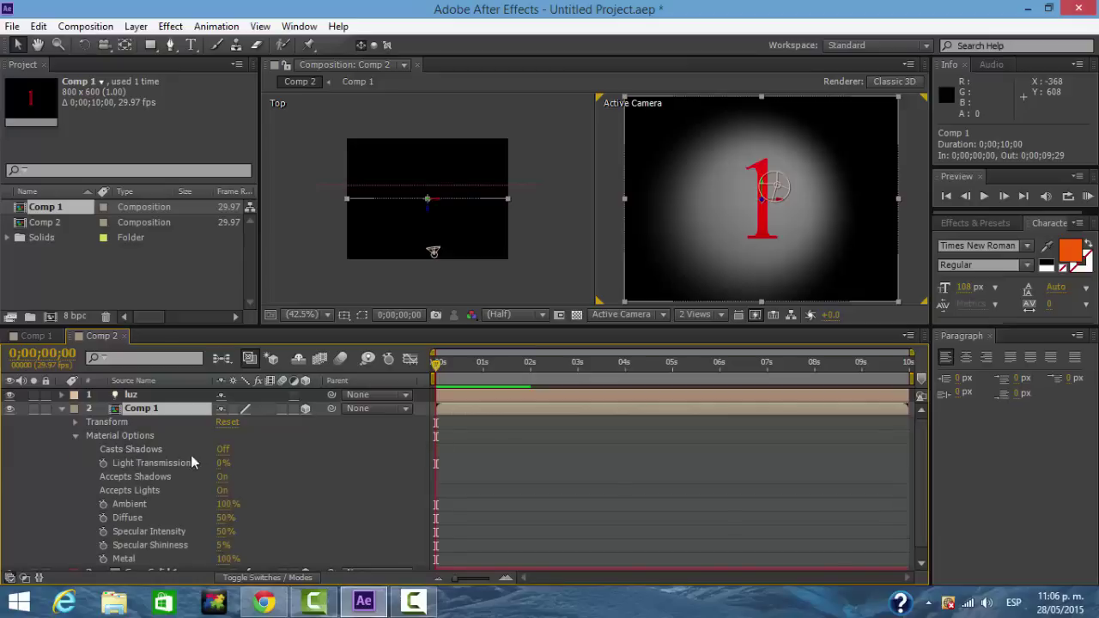
{"action": "left_click", "coordinate": [222, 449]}
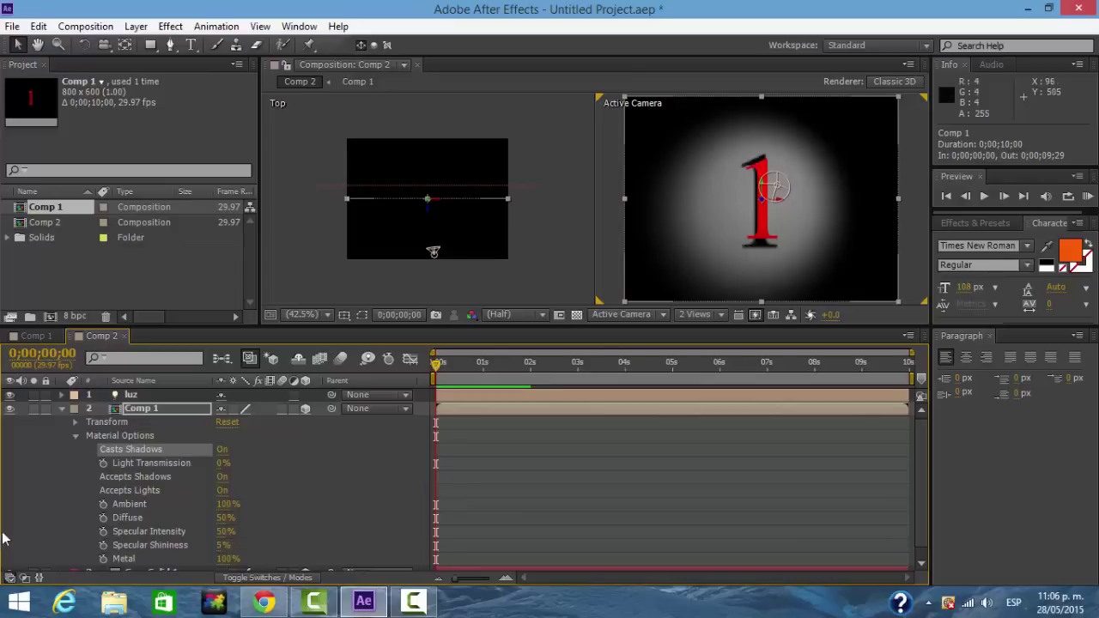
{"action": "left_click", "coordinate": [79, 438]}
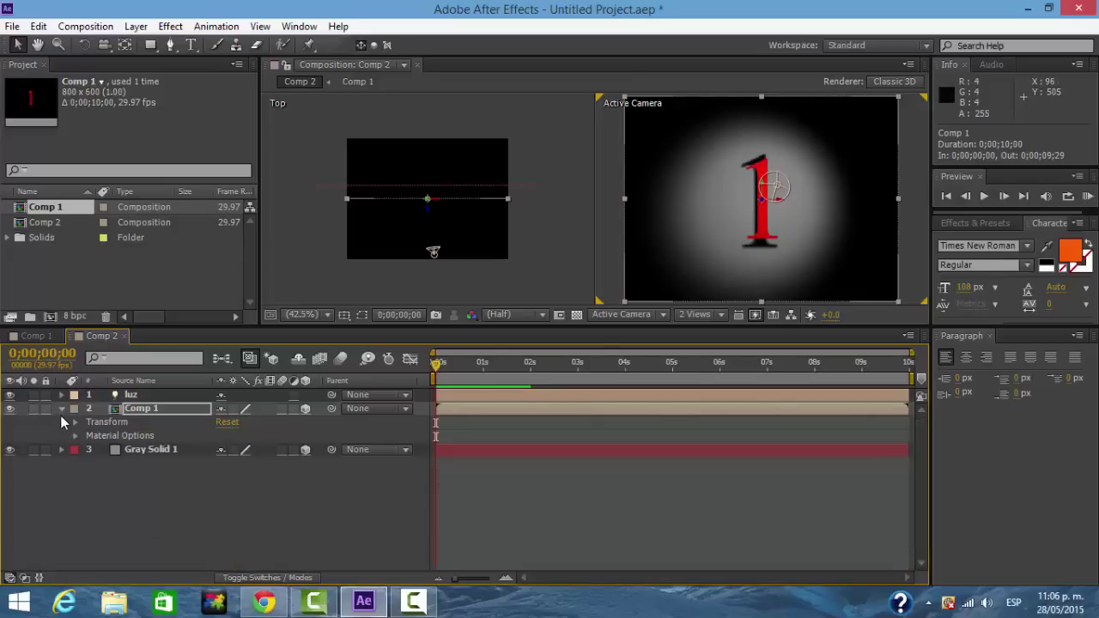
{"action": "left_click", "coordinate": [75, 408]}
Enlarge the composition viewer and set the luz light's Position to 392.3, 265.7, -473.8.
{"action": "left_click", "coordinate": [135, 396]}
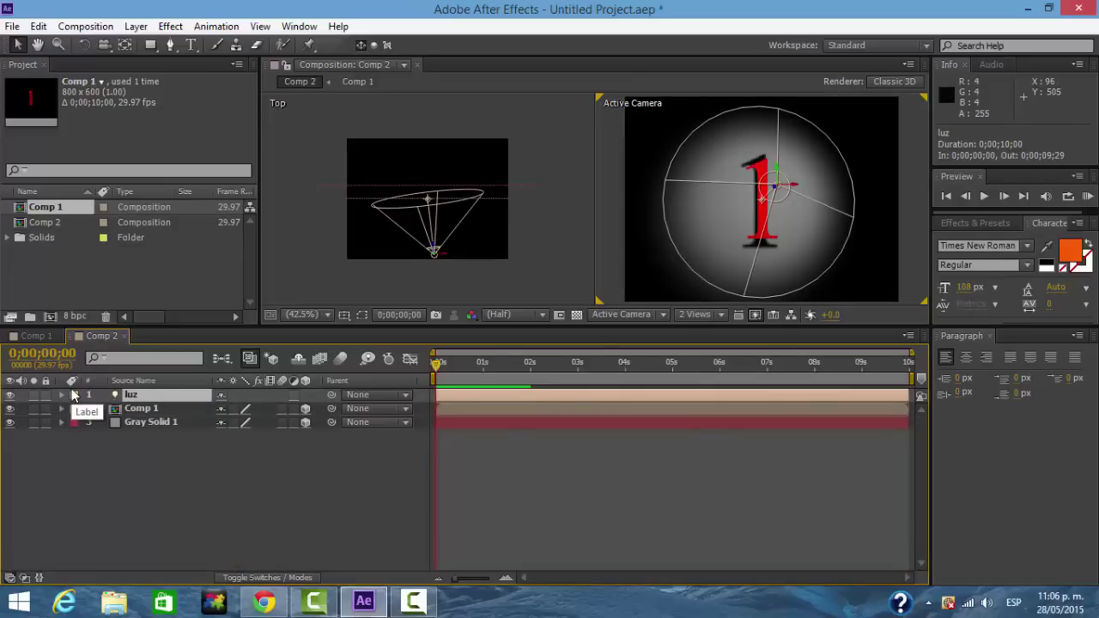
{"action": "key", "text": "p"}
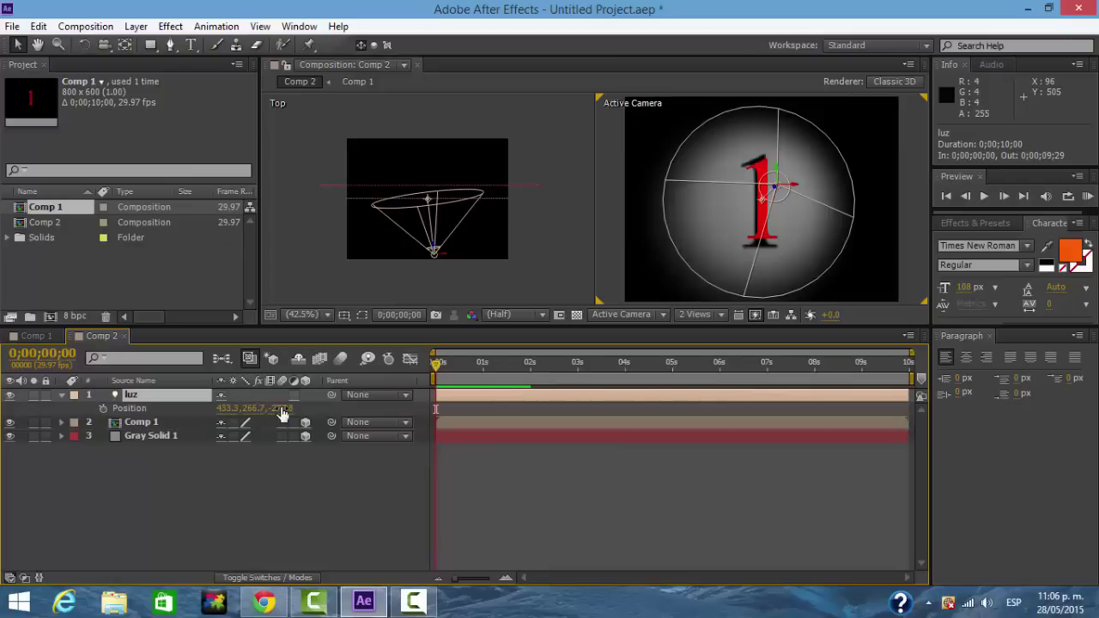
{"action": "left_click_drag", "start_coordinate": [309, 324], "coordinate": [302, 404]}
{"action": "left_click_drag", "start_coordinate": [277, 475], "coordinate": [158, 518]}
{"action": "left_click_drag", "start_coordinate": [225, 474], "coordinate": [255, 476]}
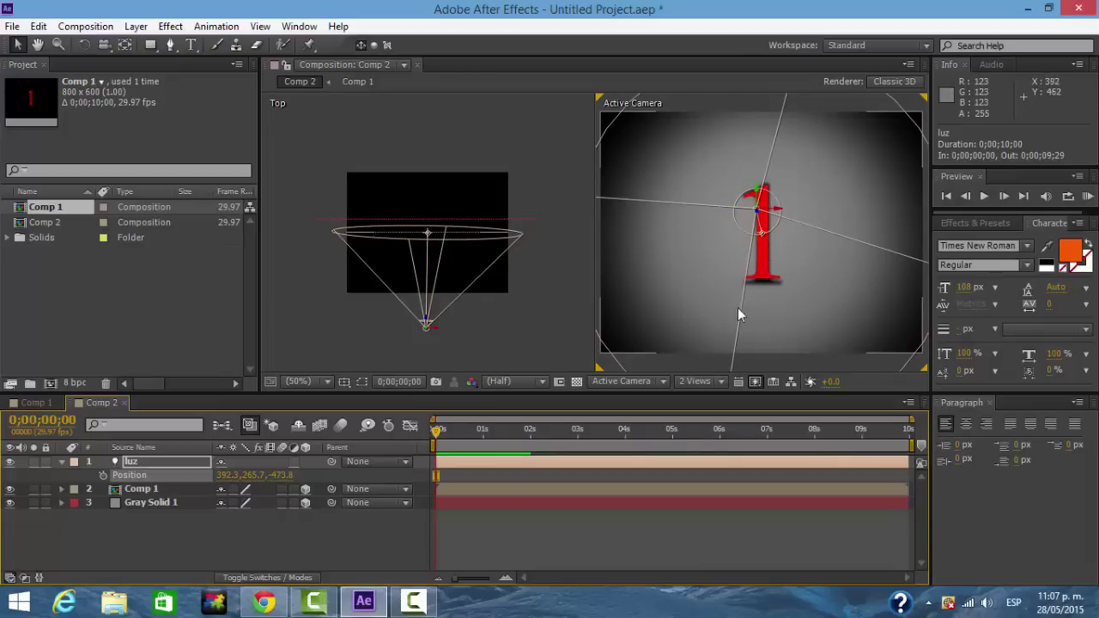
{"action": "left_click", "coordinate": [60, 468]}
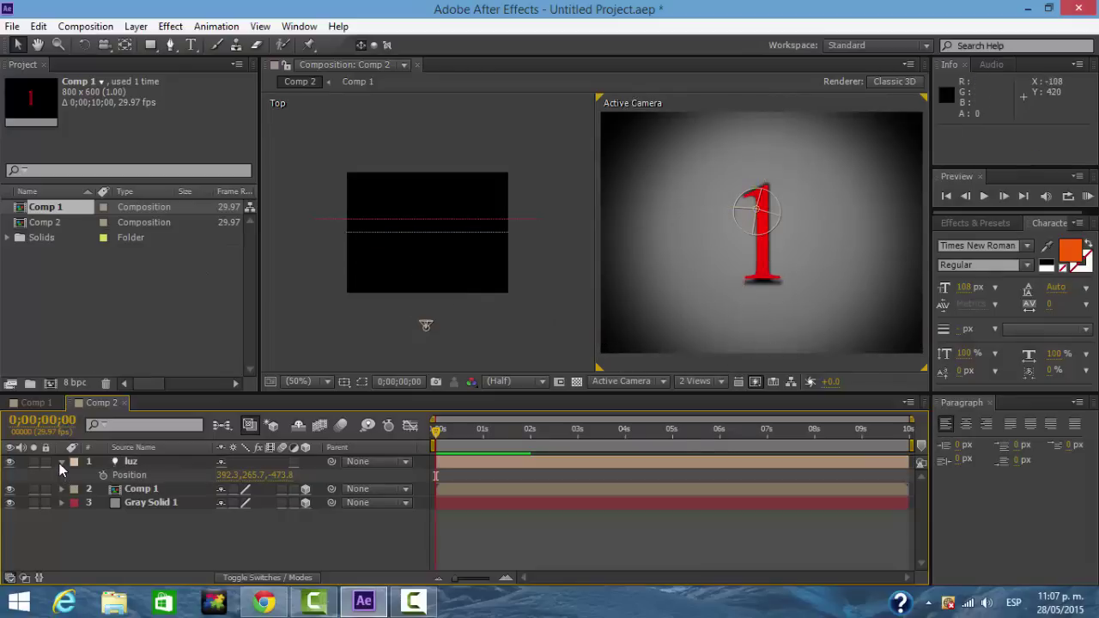
{"action": "left_click", "coordinate": [60, 464]}
Enable Position keyframing on the luz light at 0;00;00;00 and set the first keyframe to 31.3, 265.7, -686.8.
{"action": "left_click", "coordinate": [129, 463]}
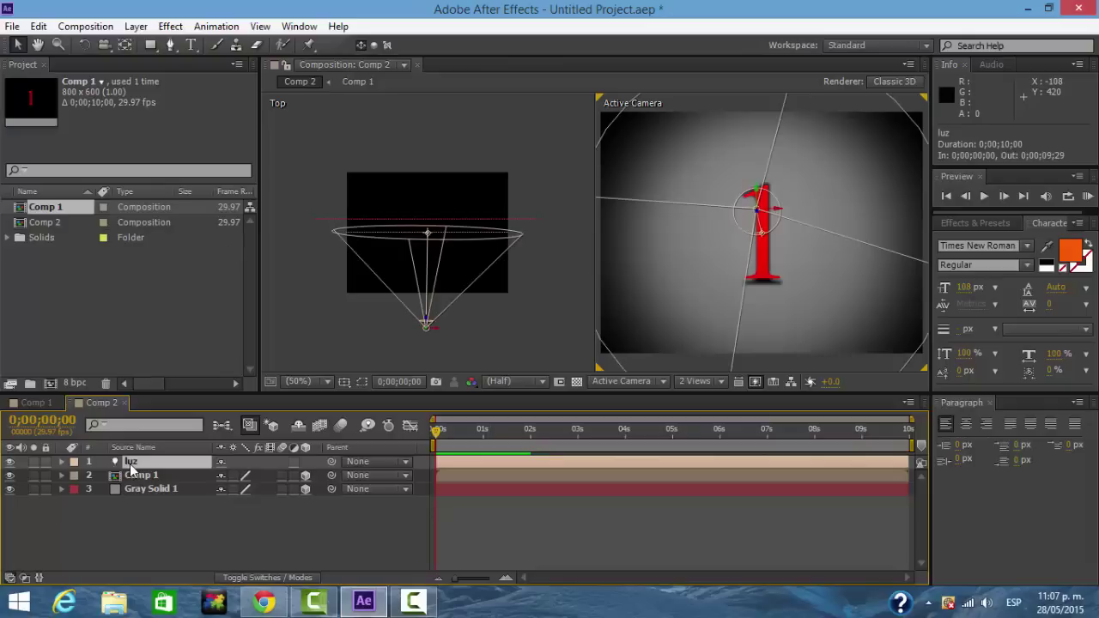
{"action": "key", "text": "p"}
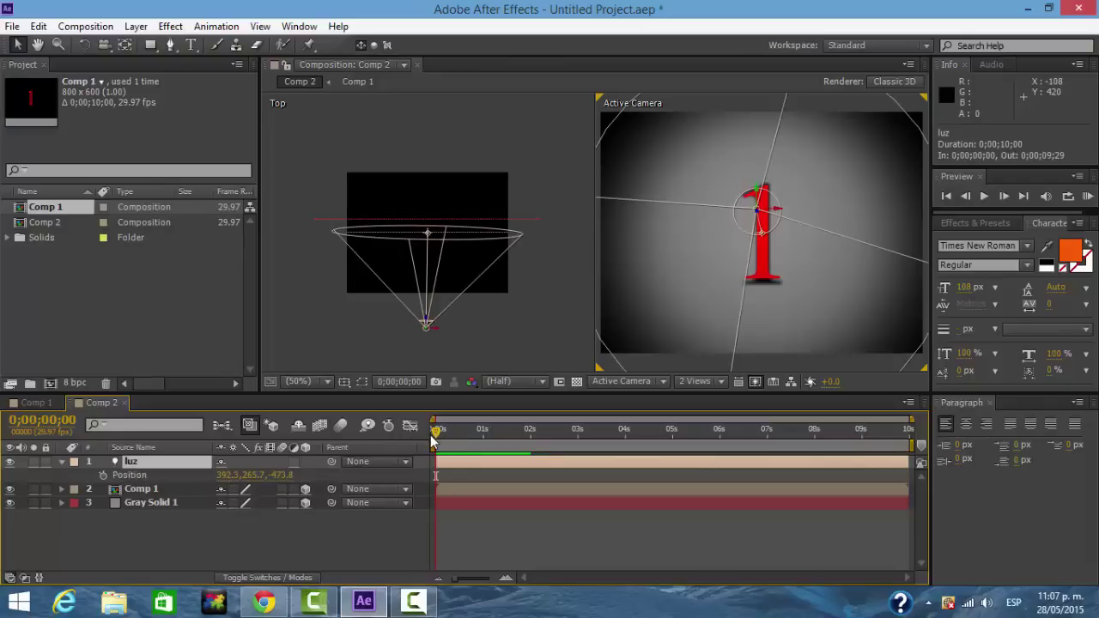
{"action": "mouse_move", "coordinate": [453, 438]}
{"action": "left_mouse_down"}
{"action": "mouse_move", "coordinate": [466, 434]}
{"action": "mouse_move", "coordinate": [434, 440]}
{"action": "left_mouse_up"}
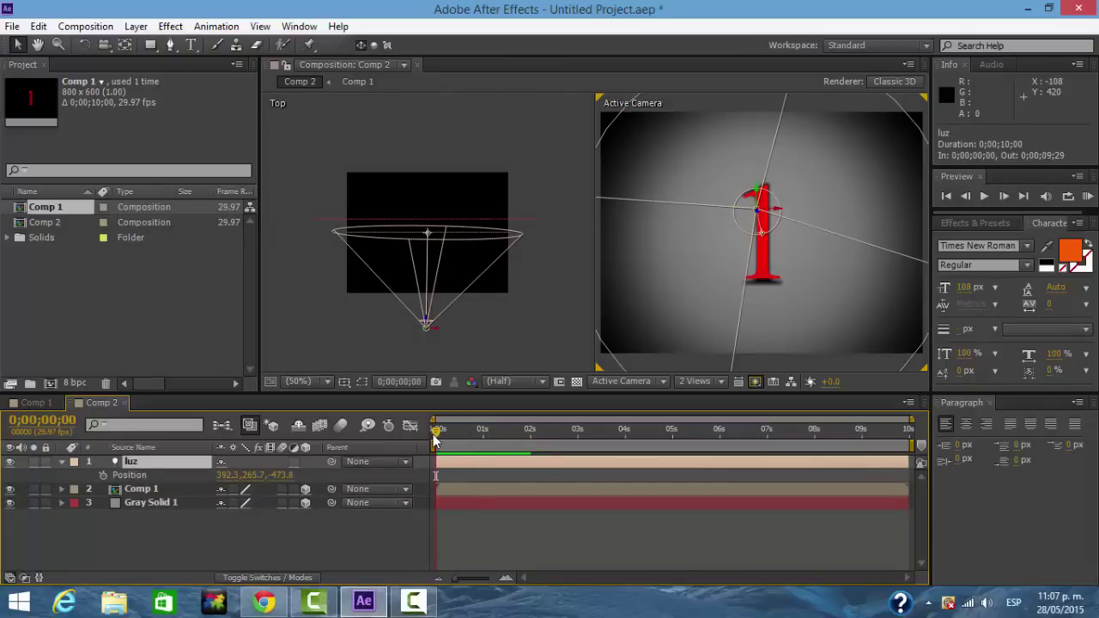
{"action": "left_click", "coordinate": [102, 475]}
{"action": "left_click_drag", "start_coordinate": [280, 478], "coordinate": [25, 475]}
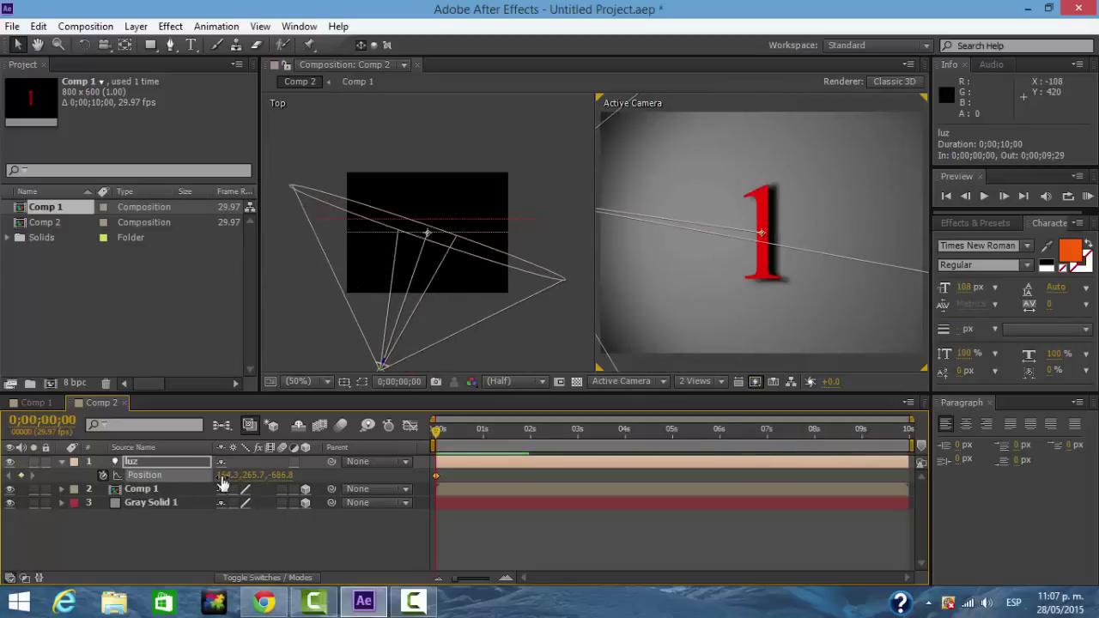
{"action": "left_click_drag", "start_coordinate": [225, 475], "coordinate": [253, 483]}
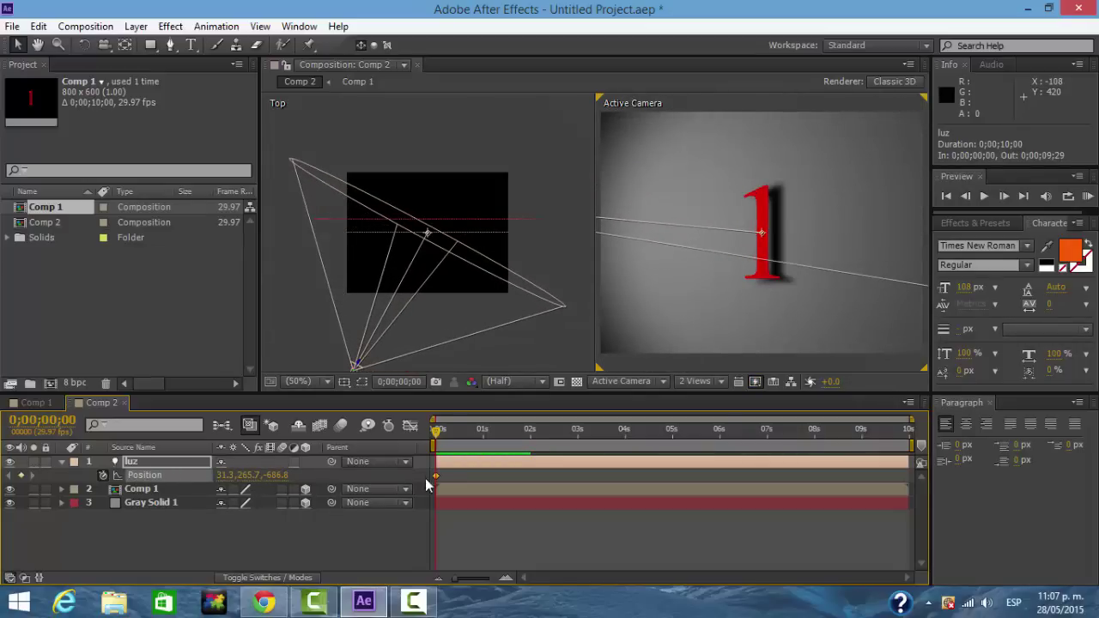
Add a luz Position keyframe of 384.3, 265.7, -555.8 at 0;00;02;14.
{"action": "left_click_drag", "start_coordinate": [438, 436], "coordinate": [554, 433]}
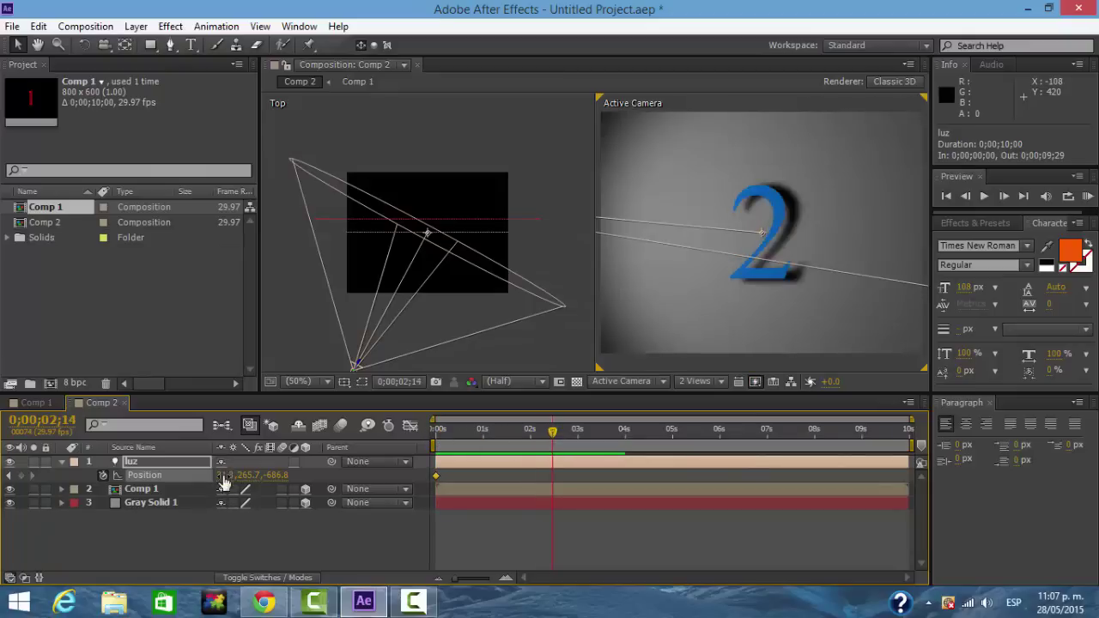
{"action": "left_click_drag", "start_coordinate": [262, 474], "coordinate": [495, 459]}
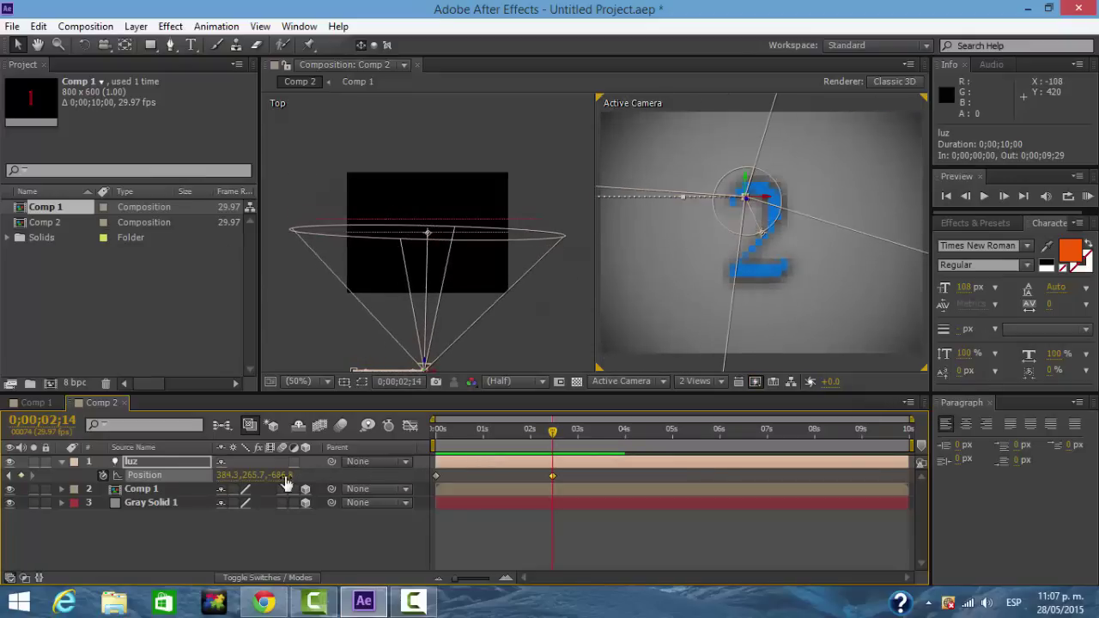
{"action": "left_click_drag", "start_coordinate": [280, 480], "coordinate": [388, 474]}
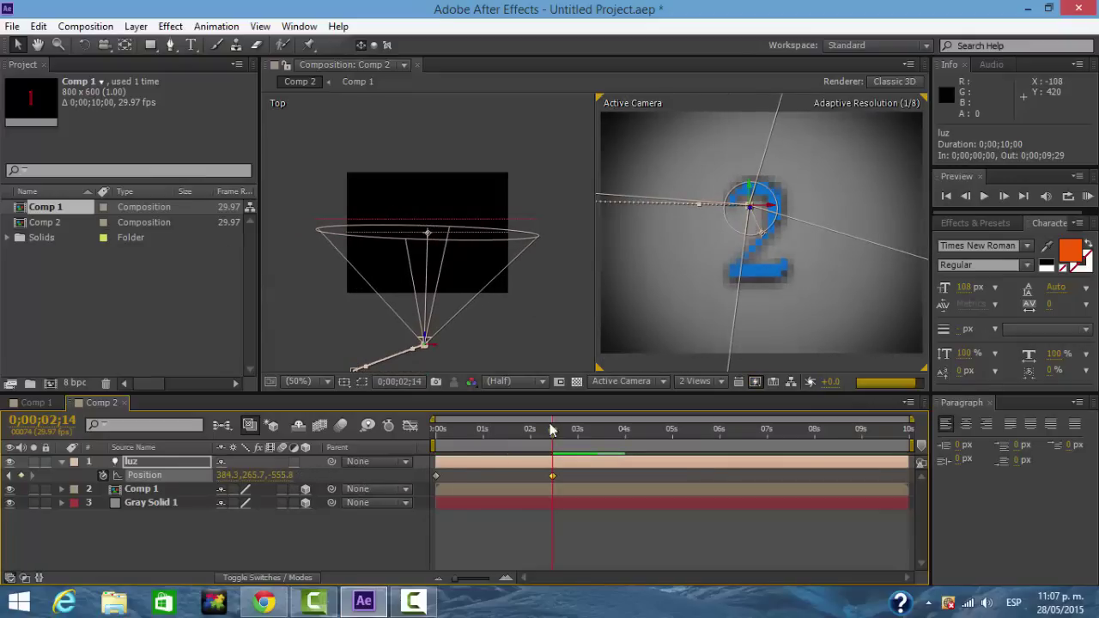
Add luz Position keyframes of 321.3, 93.7, -429.8 at 0;00;05;01 and 427.3, 308.7, -345.8 at 0;00;07;17.
{"action": "left_click_drag", "start_coordinate": [550, 438], "coordinate": [675, 440]}
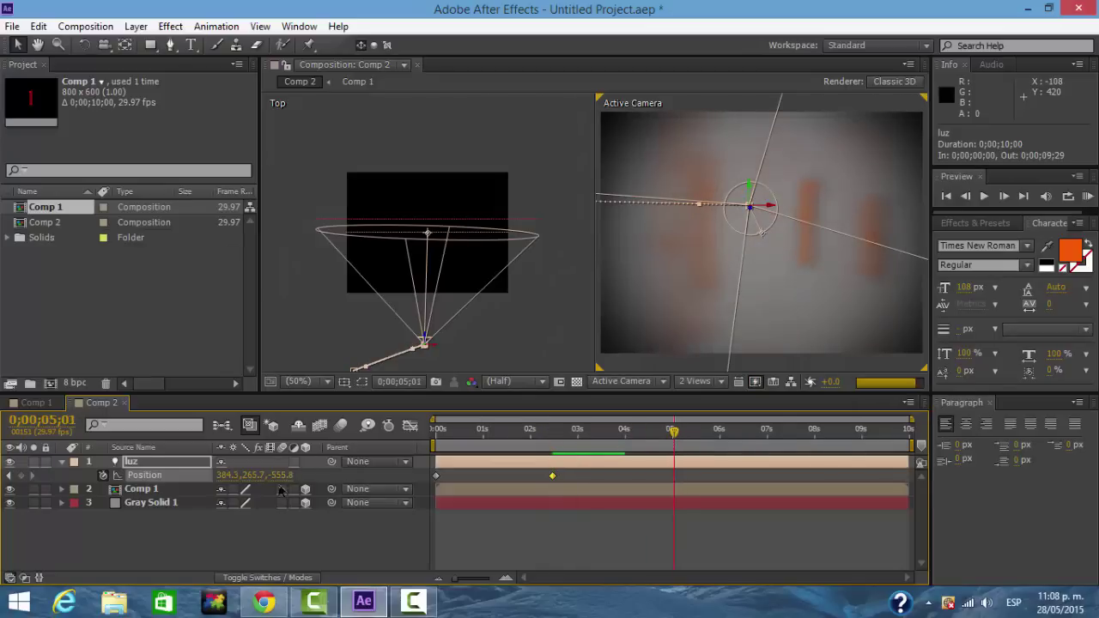
{"action": "left_click_drag", "start_coordinate": [282, 479], "coordinate": [391, 476]}
{"action": "left_click_drag", "start_coordinate": [262, 479], "coordinate": [87, 498]}
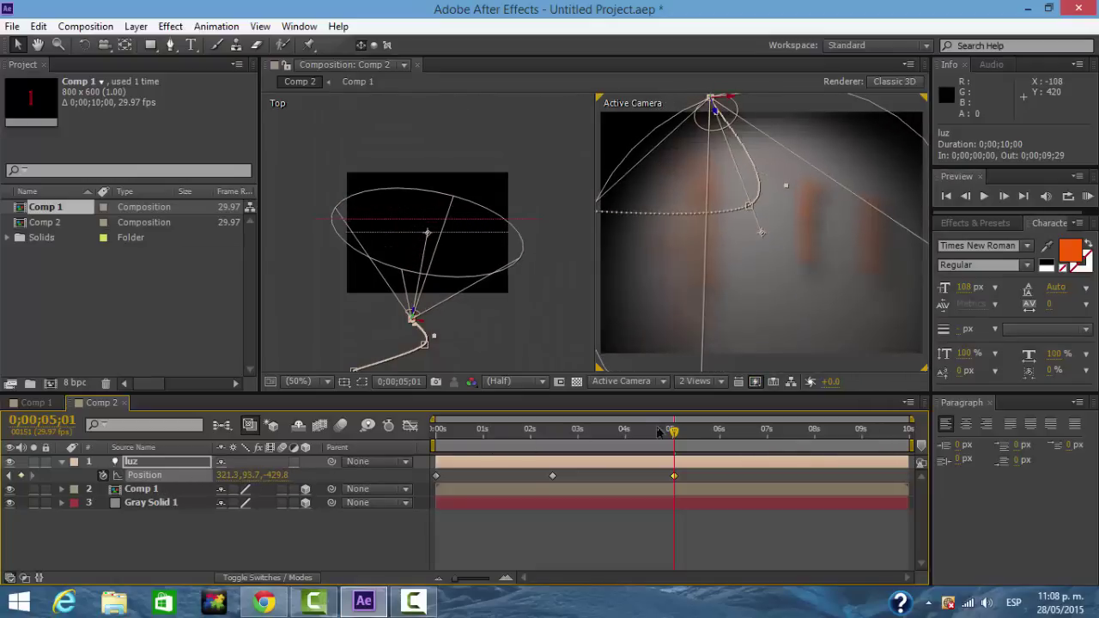
{"action": "left_click_drag", "start_coordinate": [674, 432], "coordinate": [796, 435]}
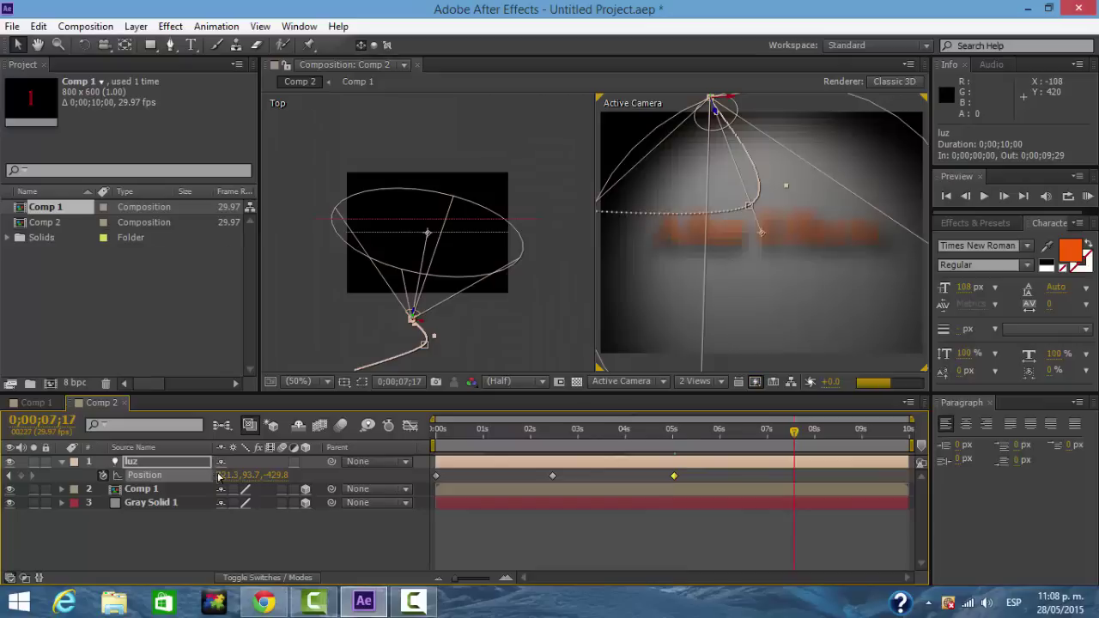
{"action": "left_click_drag", "start_coordinate": [222, 475], "coordinate": [421, 480]}
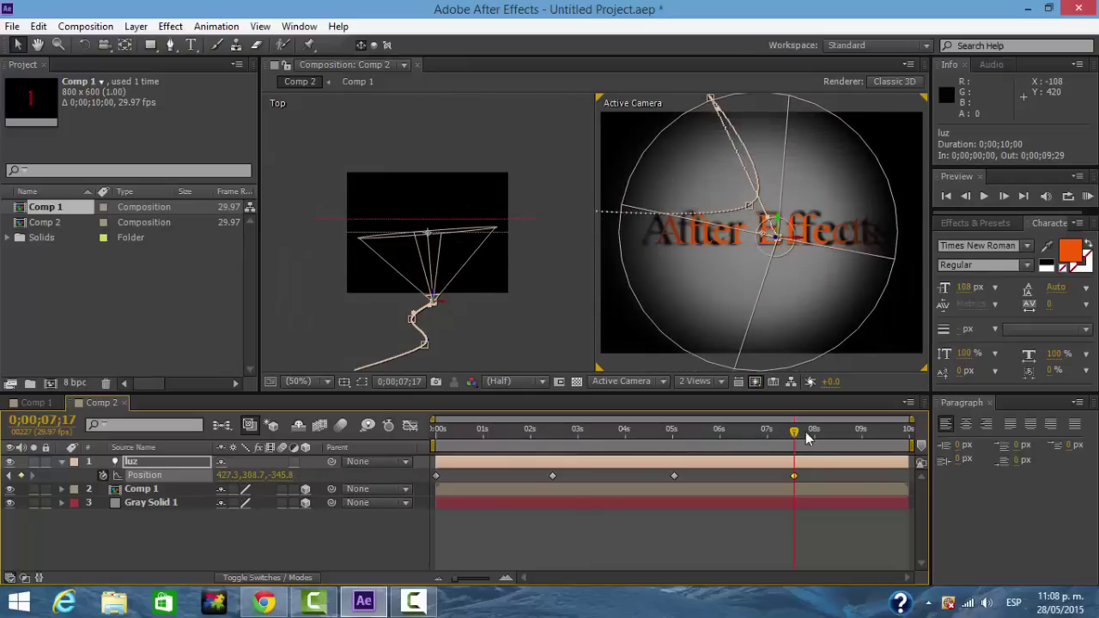
Add a final luz Position keyframe of 381.3, 265.7, -520.8 at 0;00;09;29 and collapse the light layer.
{"action": "left_click", "coordinate": [906, 431]}
{"action": "left_click", "coordinate": [913, 431]}
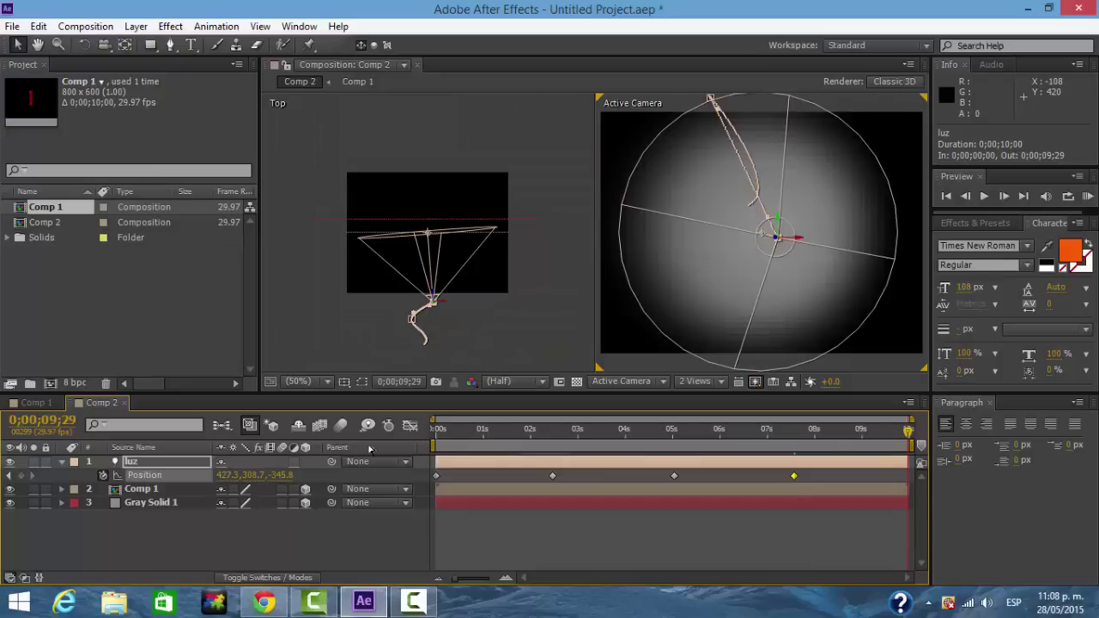
{"action": "left_click_drag", "start_coordinate": [346, 475], "coordinate": [133, 475]}
{"action": "left_click_drag", "start_coordinate": [255, 476], "coordinate": [194, 479]}
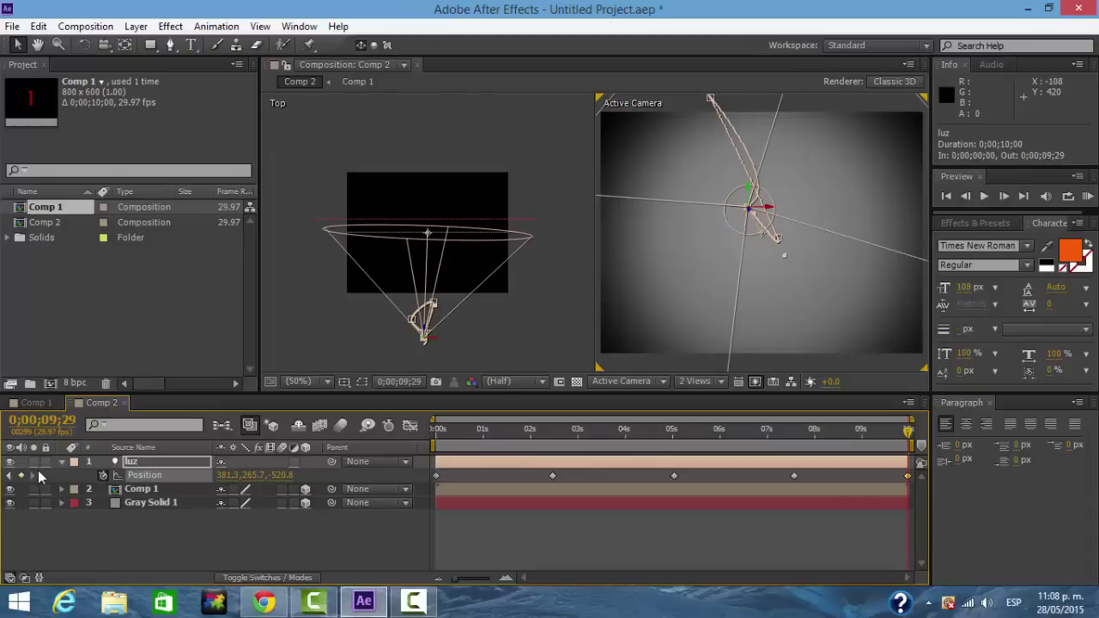
{"action": "left_click", "coordinate": [62, 461]}
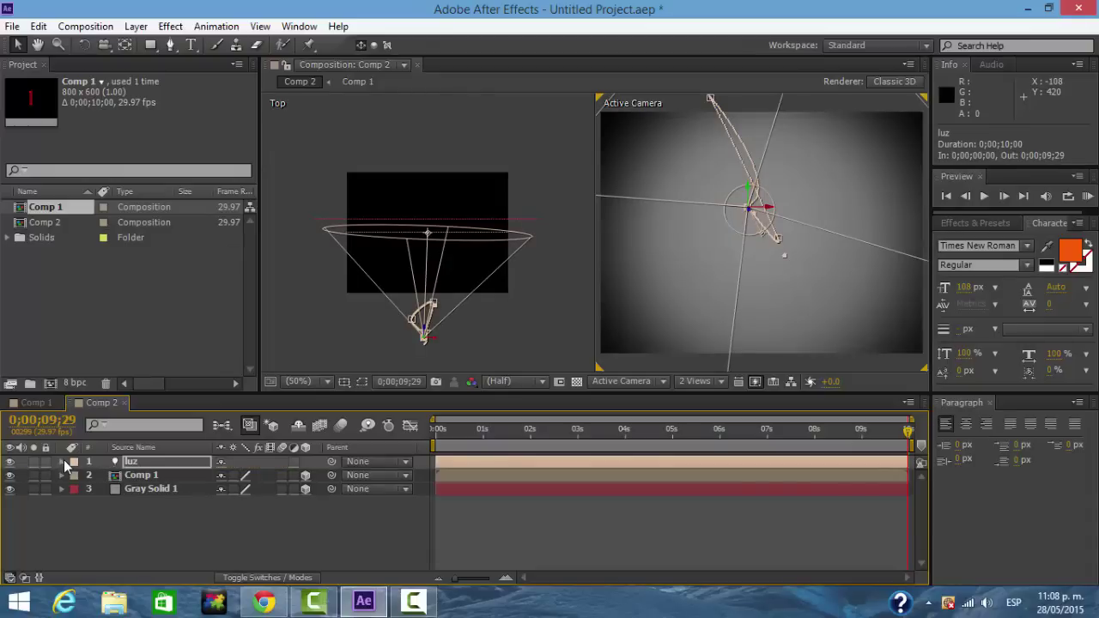
Add a two-node camera with the 50mm preset to Comp 2.
{"action": "left_click", "coordinate": [135, 26]}
{"action": "mouse_move", "coordinate": [276, 47]}
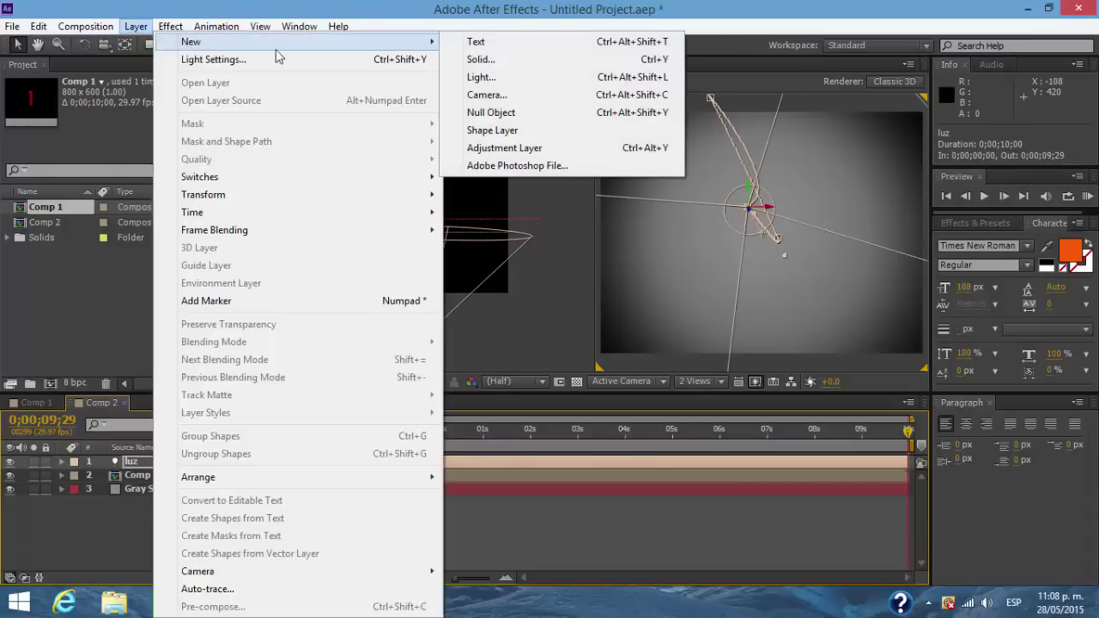
{"action": "left_click", "coordinate": [481, 95]}
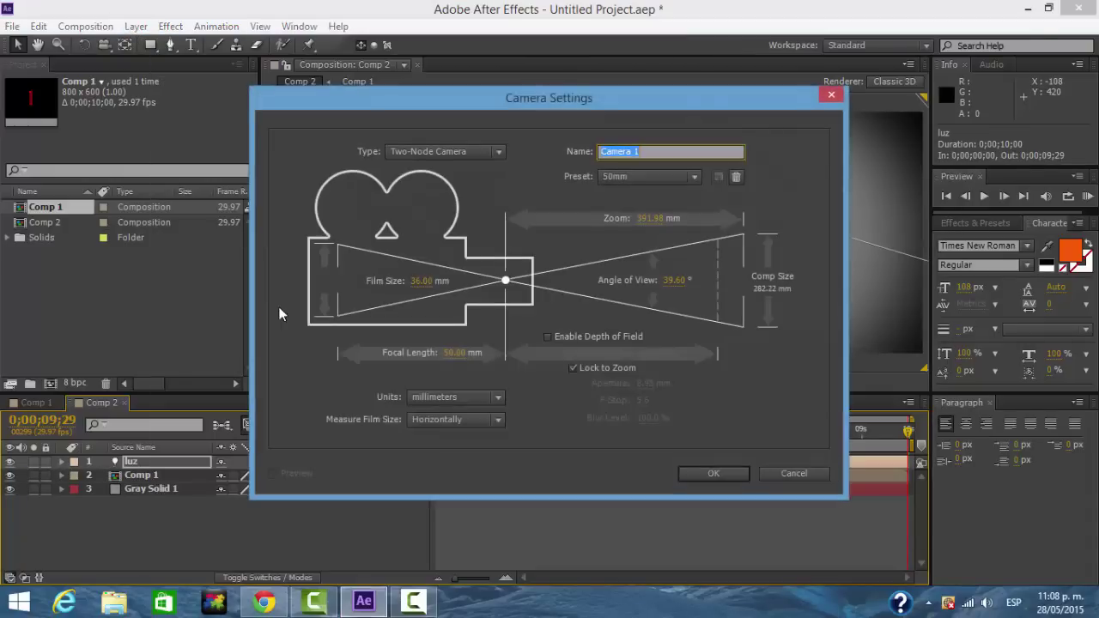
{"action": "left_click", "coordinate": [706, 473]}
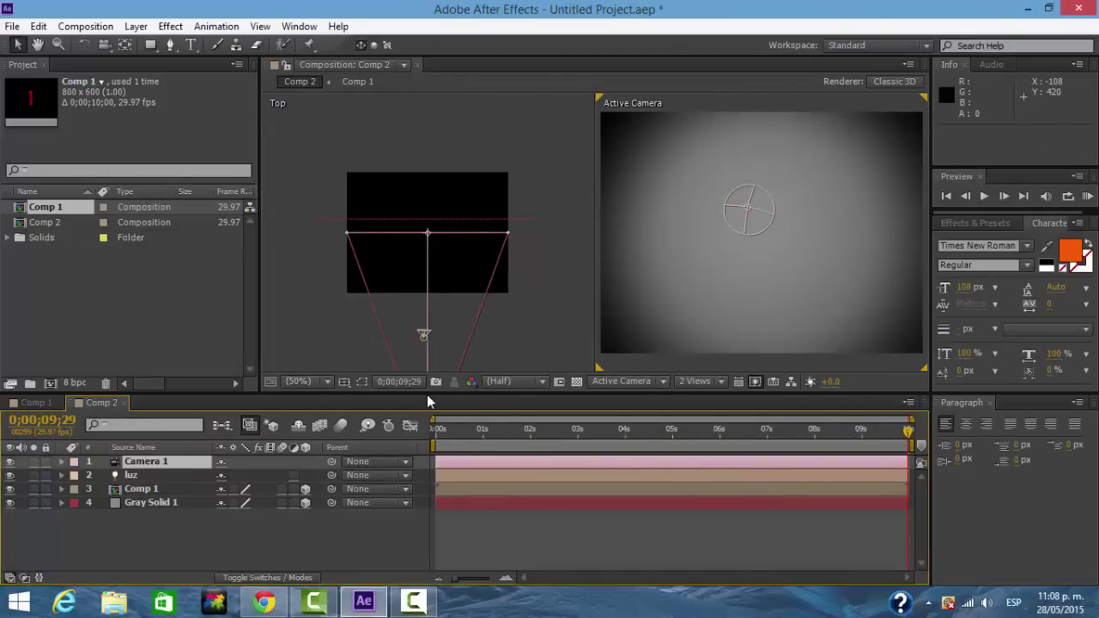
{"action": "left_click_drag", "start_coordinate": [426, 394], "coordinate": [424, 414]}
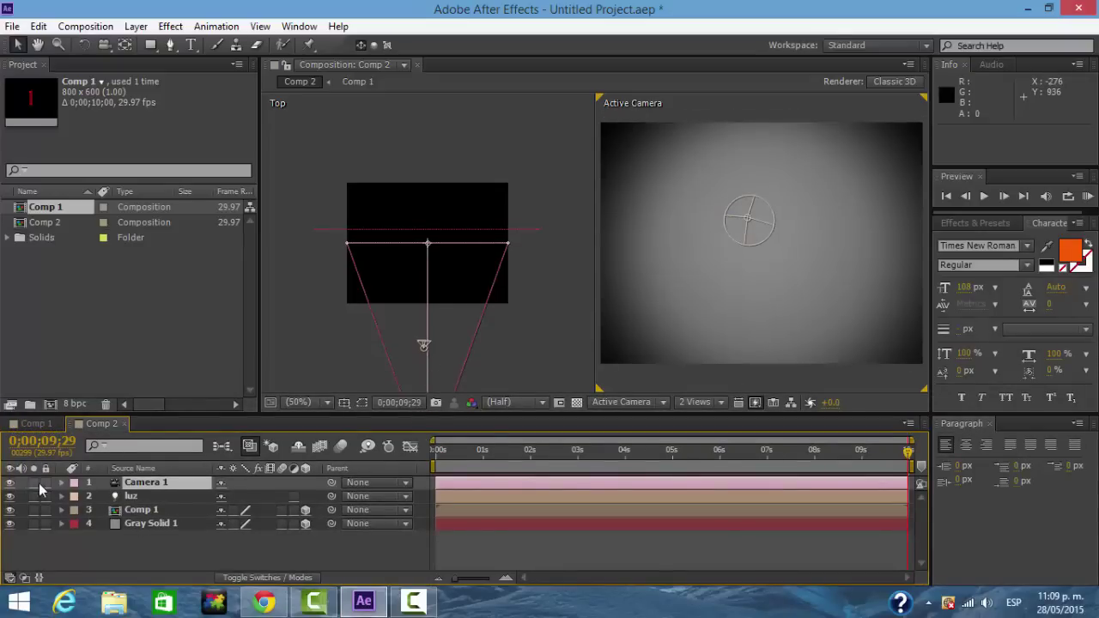
Enable Position keyframing on the camera at 0;00;00;00 and set the first keyframe to 400.0, 300.0, -587.1.
{"action": "key", "text": "p"}
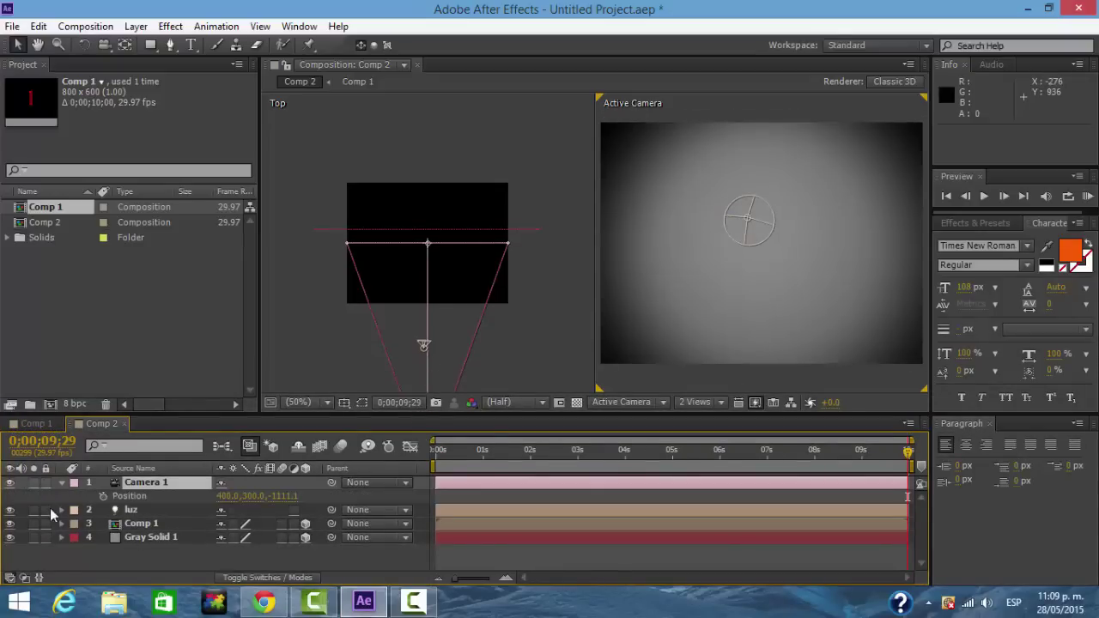
{"action": "left_click", "coordinate": [444, 461]}
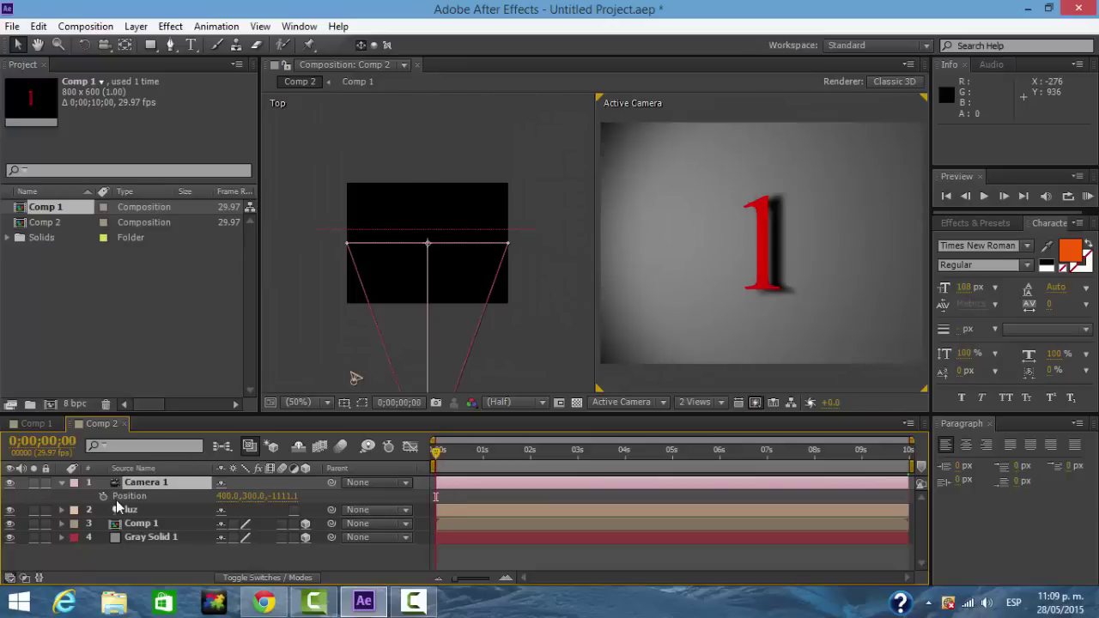
{"action": "left_click", "coordinate": [102, 496]}
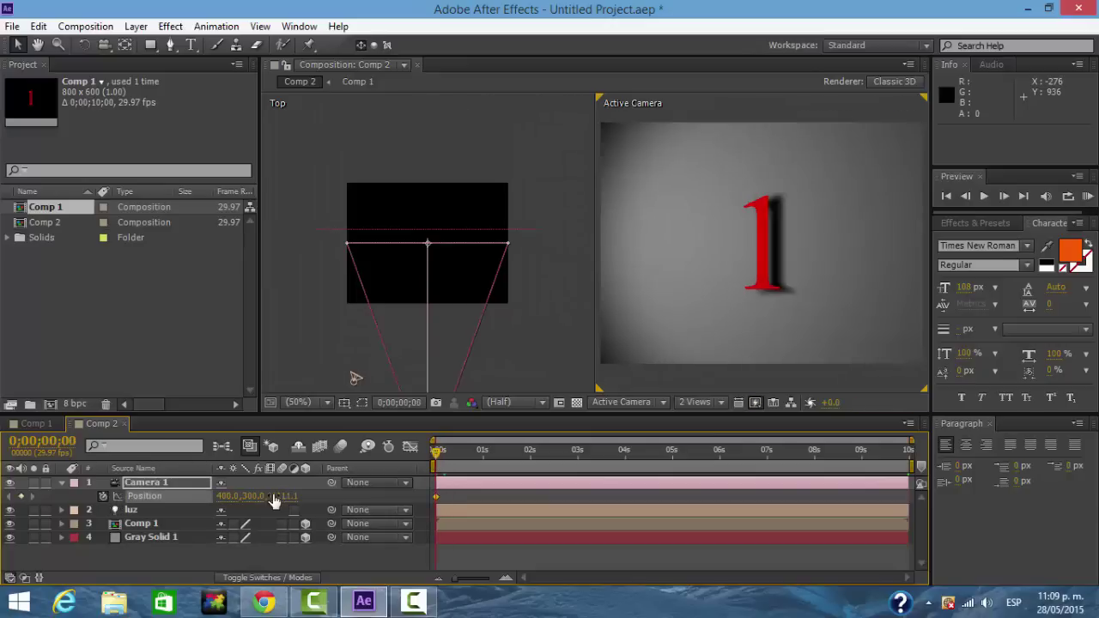
{"action": "left_click_drag", "start_coordinate": [298, 497], "coordinate": [638, 437]}
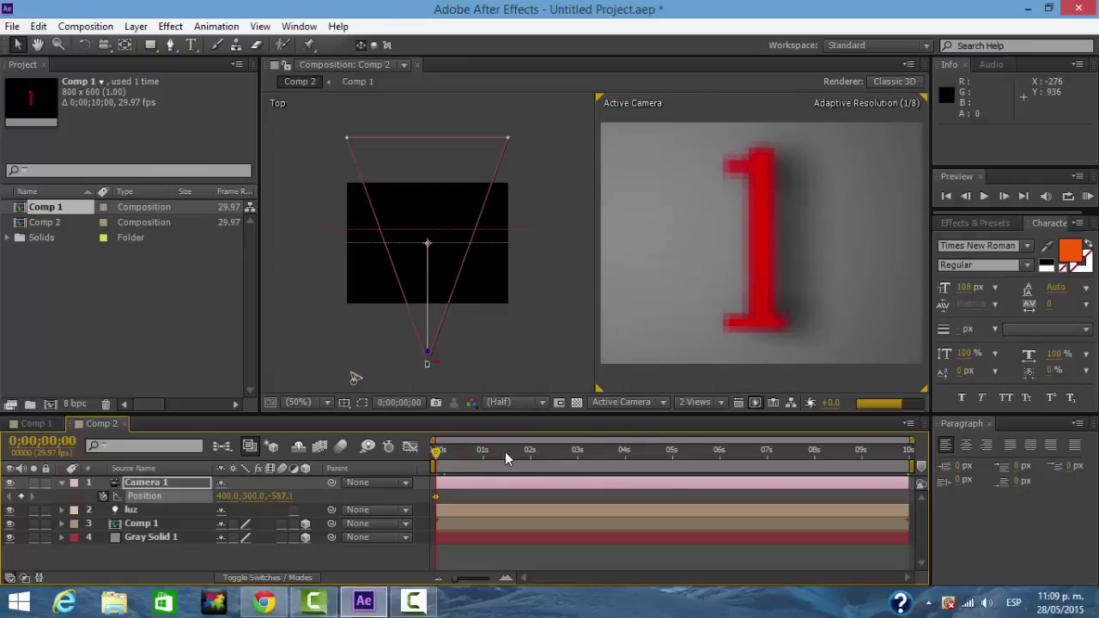
Add a camera Position keyframe of 192.0, -4.0, -732.1 at 0;00;02;18.
{"action": "left_click_drag", "start_coordinate": [440, 450], "coordinate": [560, 451]}
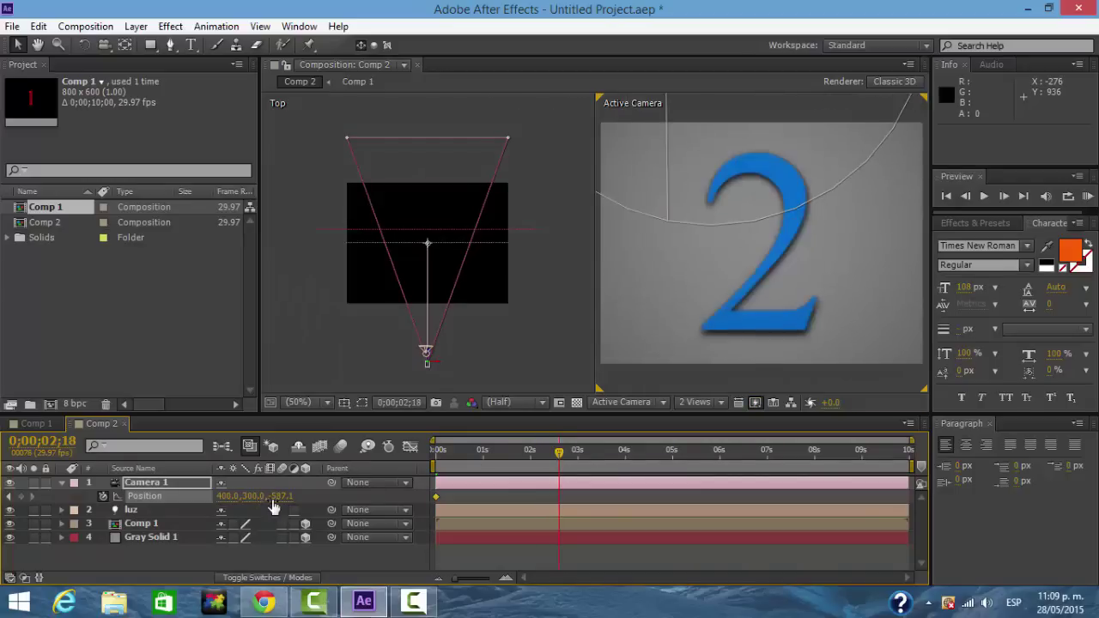
{"action": "left_click_drag", "start_coordinate": [271, 496], "coordinate": [17, 500]}
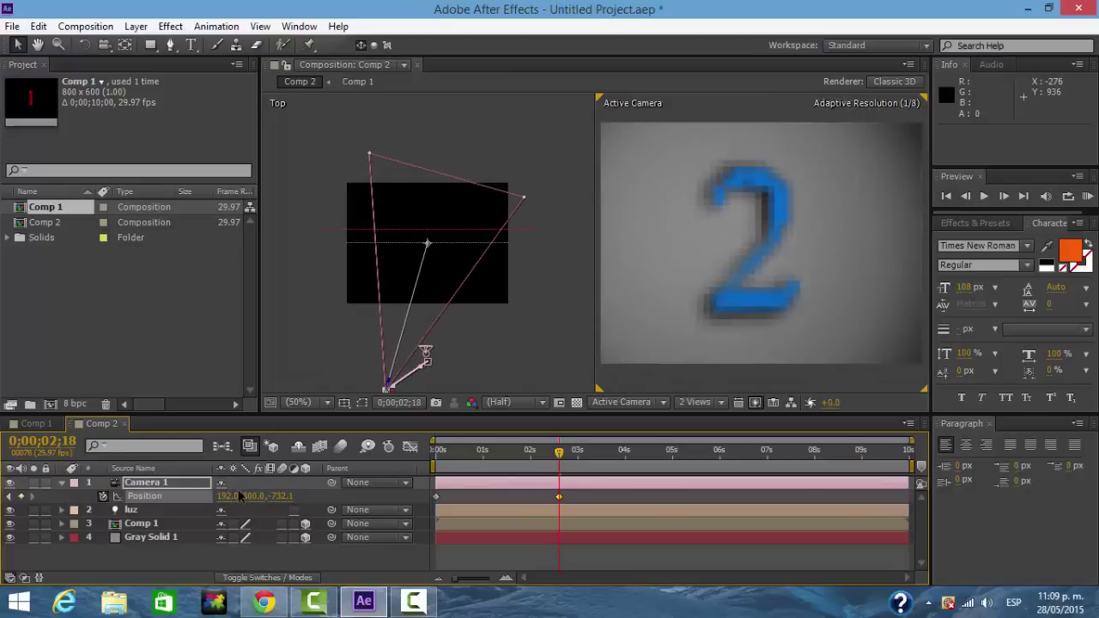
{"action": "left_click_drag", "start_coordinate": [253, 500], "coordinate": [69, 503]}
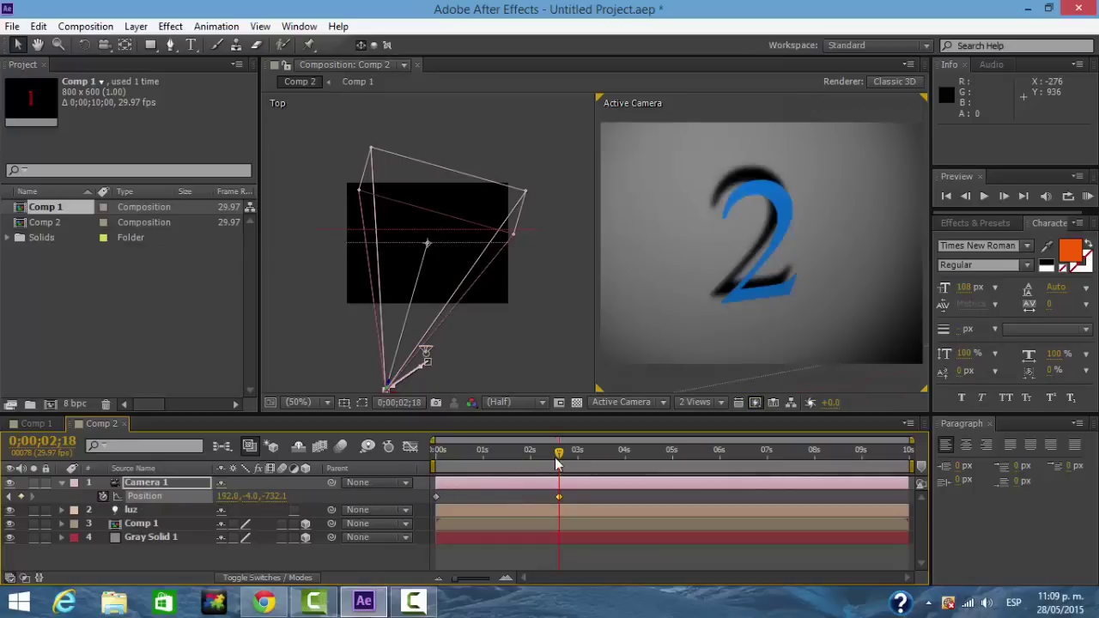
Add a camera Position keyframe of 208.0, 108.0, -892.1 at 0;00;04;29.
{"action": "left_click_drag", "start_coordinate": [648, 453], "coordinate": [670, 462]}
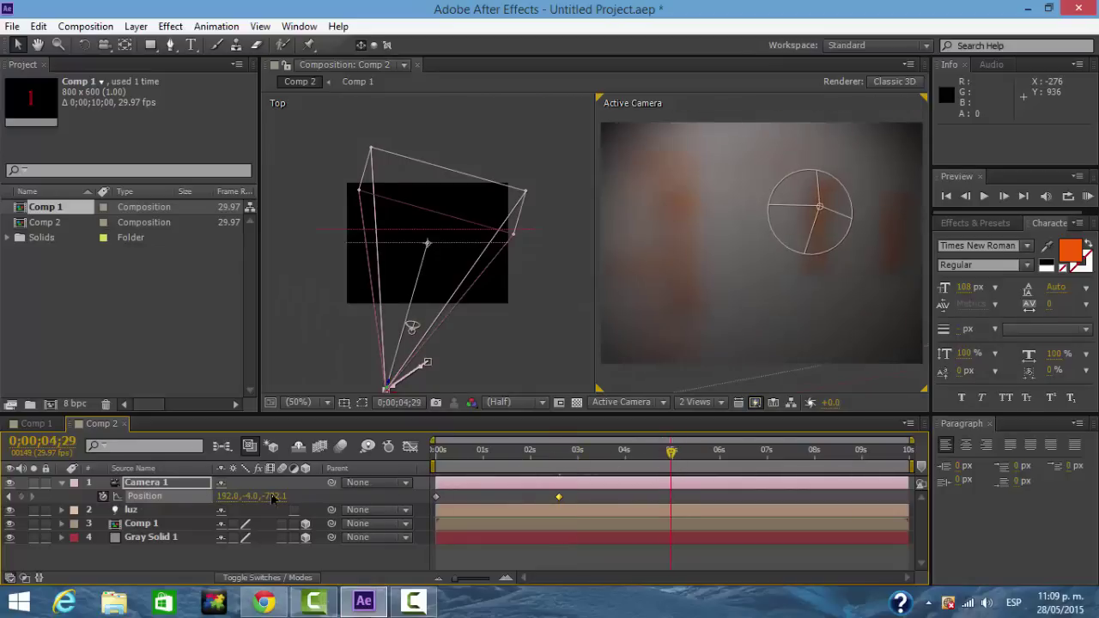
{"action": "left_click_drag", "start_coordinate": [273, 497], "coordinate": [175, 492]}
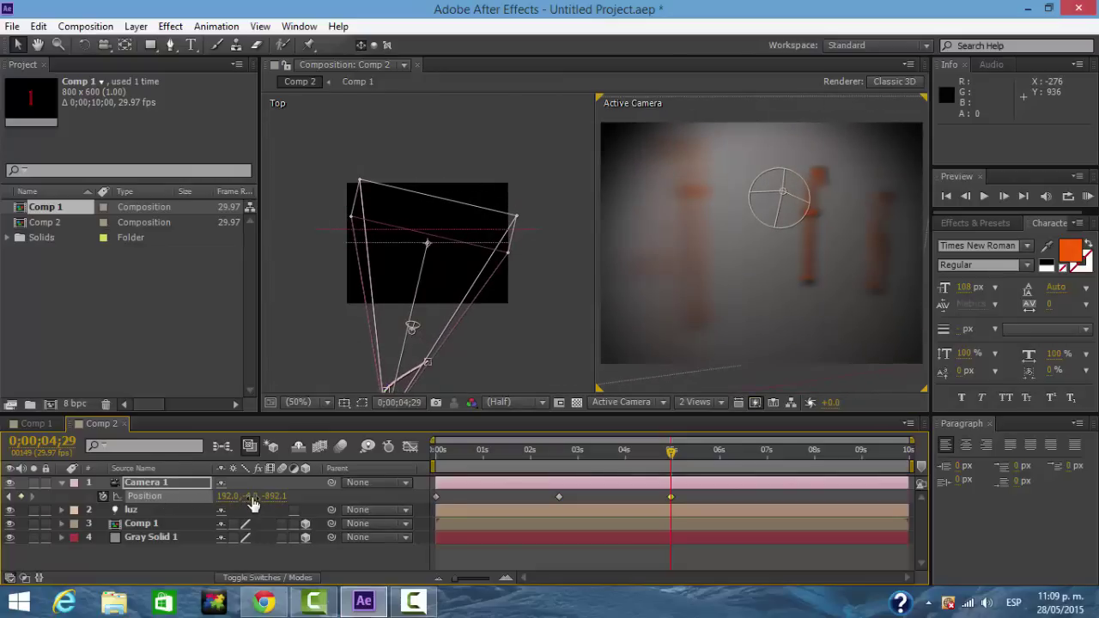
{"action": "left_click_drag", "start_coordinate": [251, 502], "coordinate": [124, 501]}
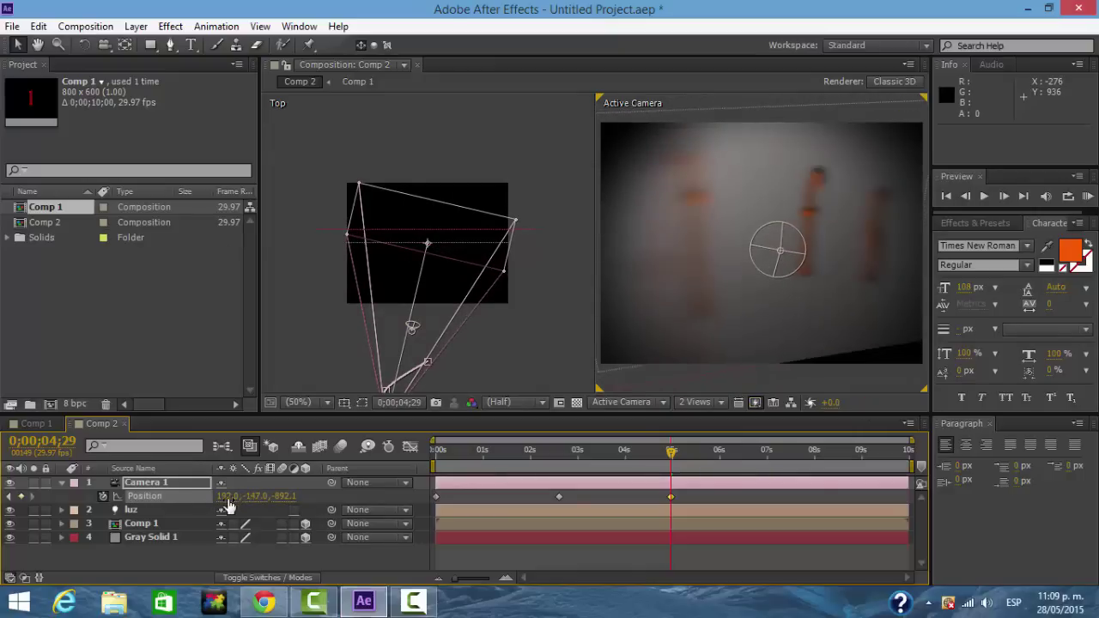
{"action": "left_click_drag", "start_coordinate": [203, 498], "coordinate": [482, 489]}
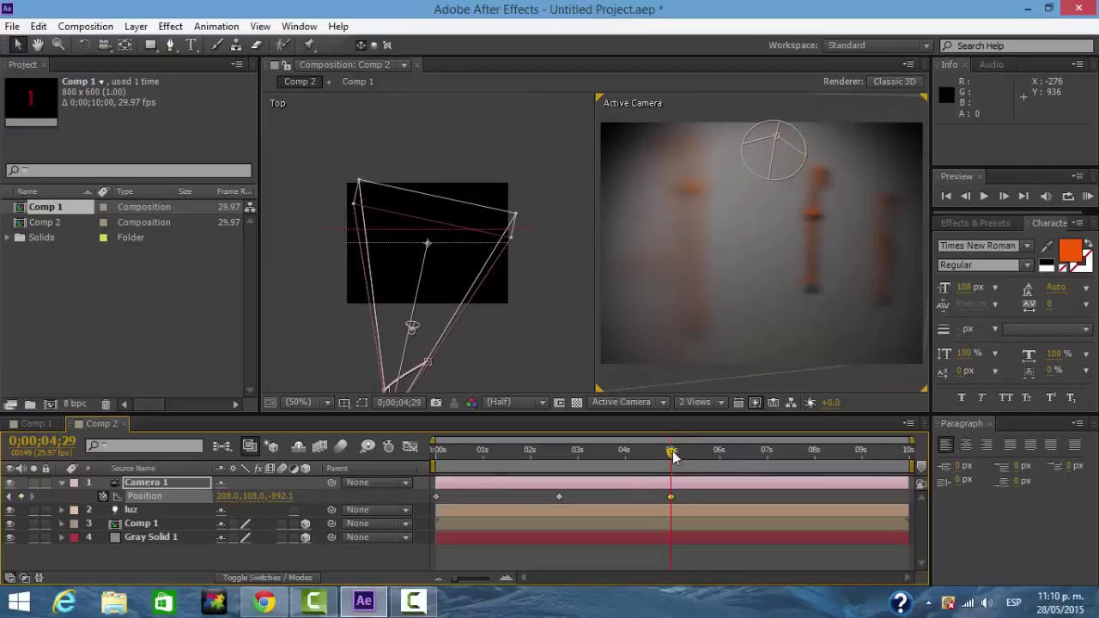
Add a final camera Position keyframe of 434.0, 234.0, -1199.1 at 0;00;09;29 and collapse the camera layer.
{"action": "left_click_drag", "start_coordinate": [726, 453], "coordinate": [918, 451]}
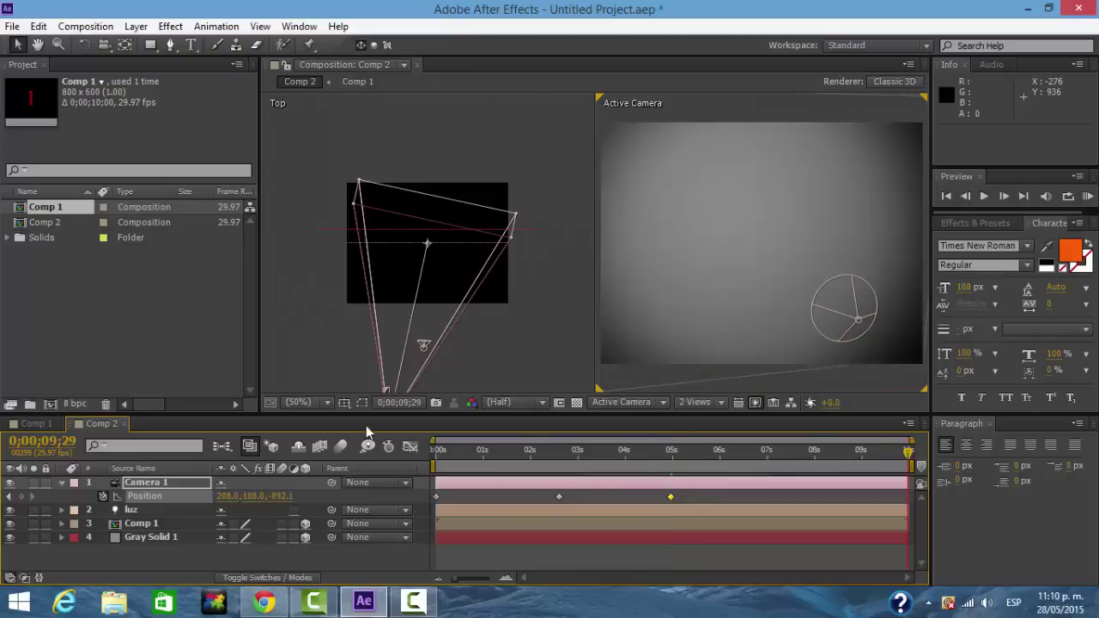
{"action": "left_click_drag", "start_coordinate": [294, 496], "coordinate": [94, 519]}
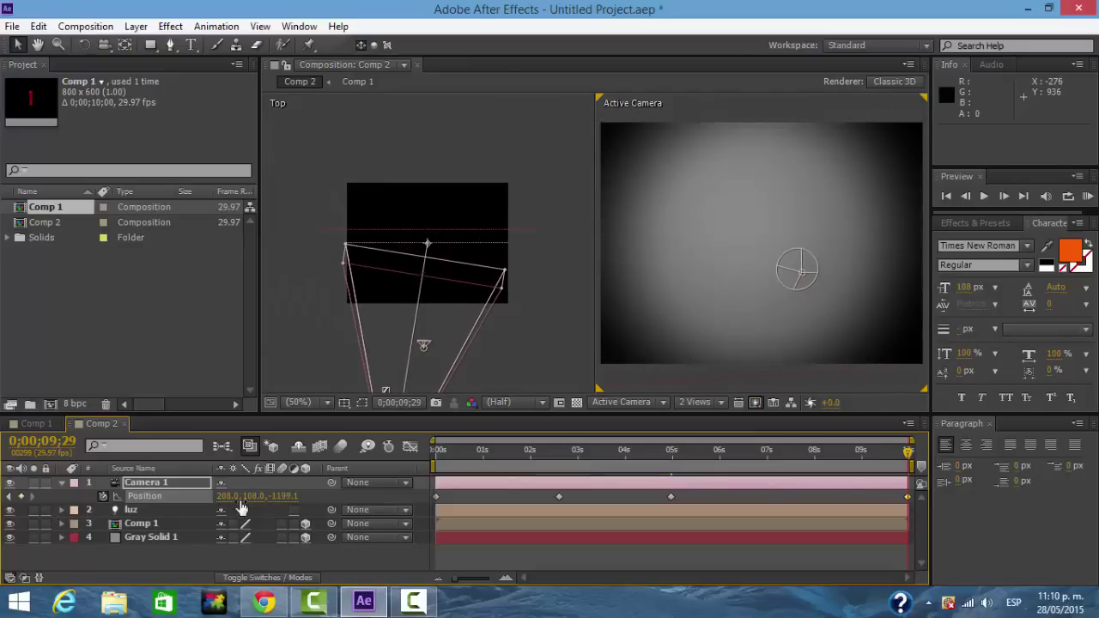
{"action": "left_click_drag", "start_coordinate": [252, 498], "coordinate": [359, 490]}
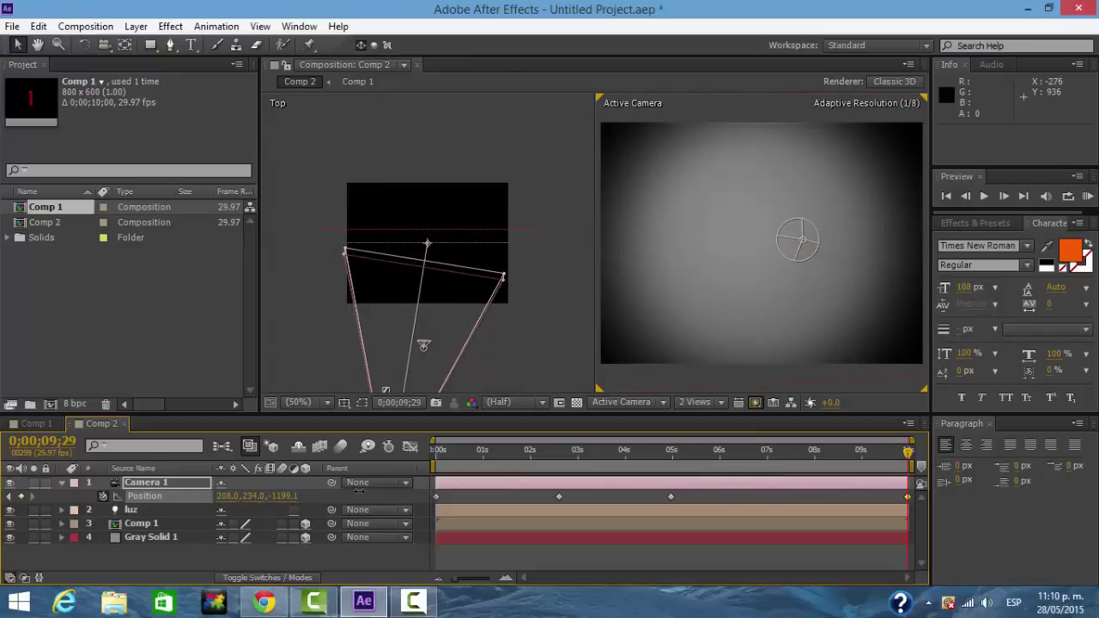
{"action": "left_click_drag", "start_coordinate": [222, 498], "coordinate": [417, 500]}
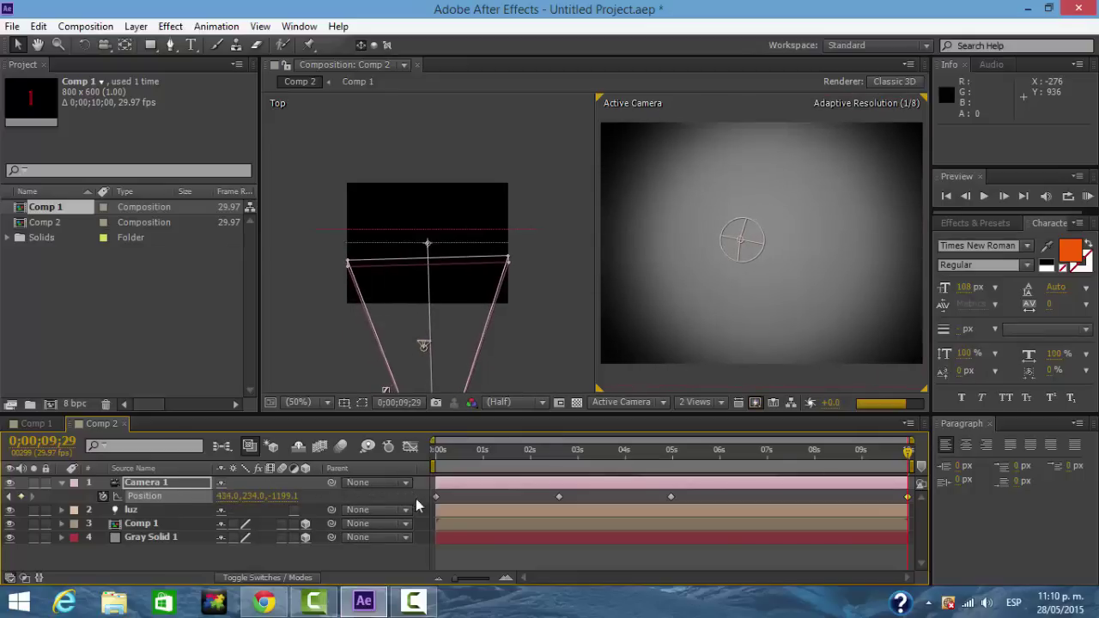
{"action": "left_click", "coordinate": [62, 483]}
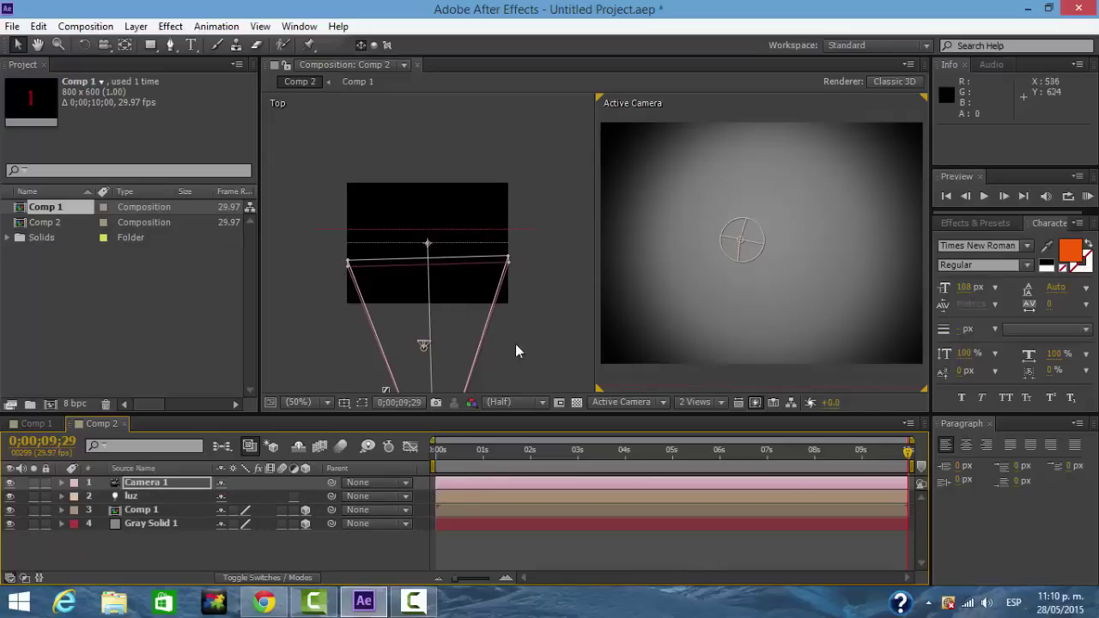
Show Comp 2 in a single Active Camera view and return the current time to 0;00;00;00.
{"action": "left_click", "coordinate": [708, 404]}
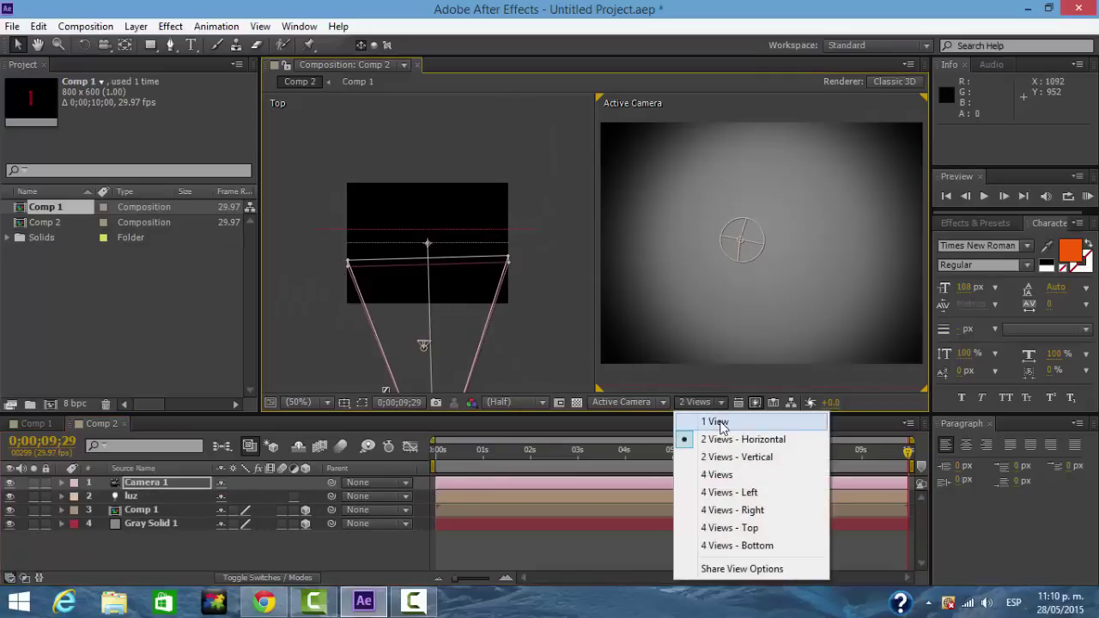
{"action": "left_click", "coordinate": [719, 422]}
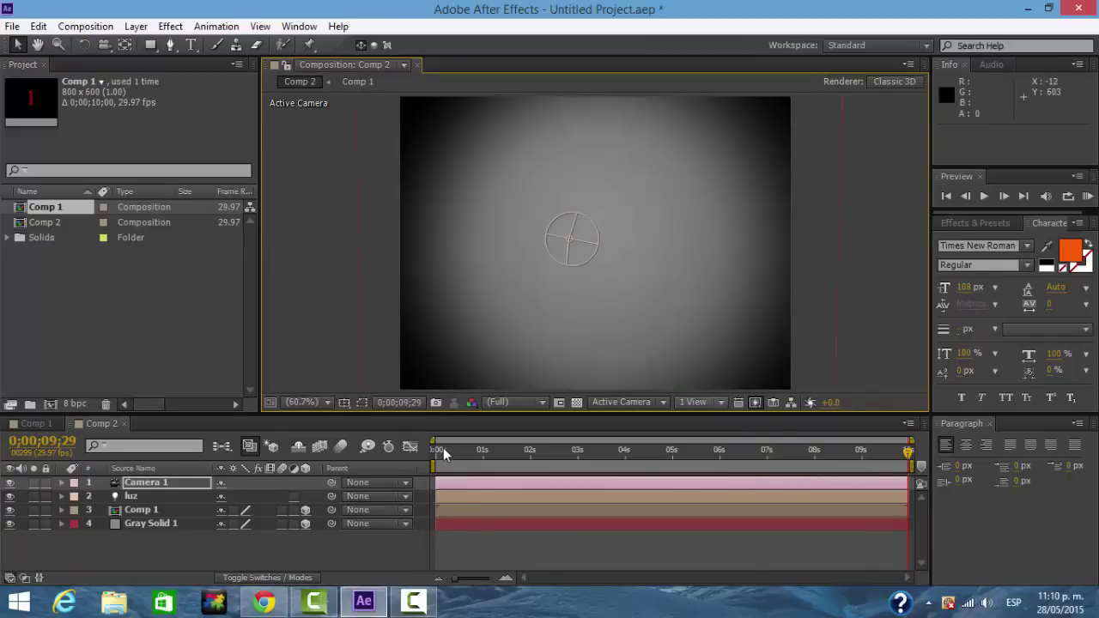
{"action": "left_click", "coordinate": [443, 449]}
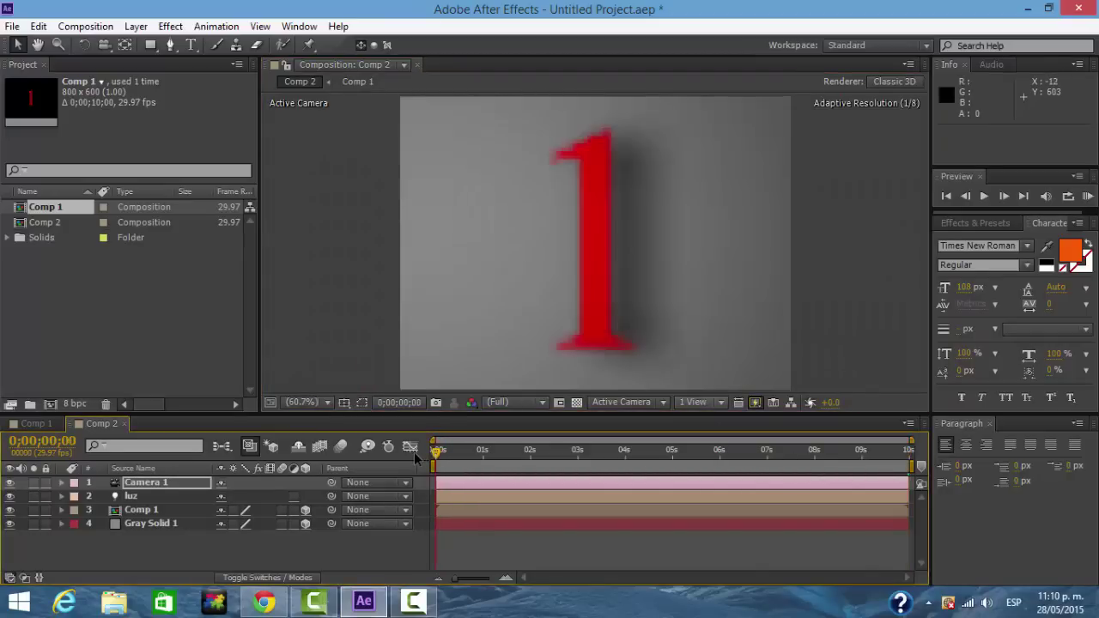
Run a RAM preview of Comp 2 and scrub through the timeline to review the camera and light animation.
{"action": "left_click", "coordinate": [1088, 197]}
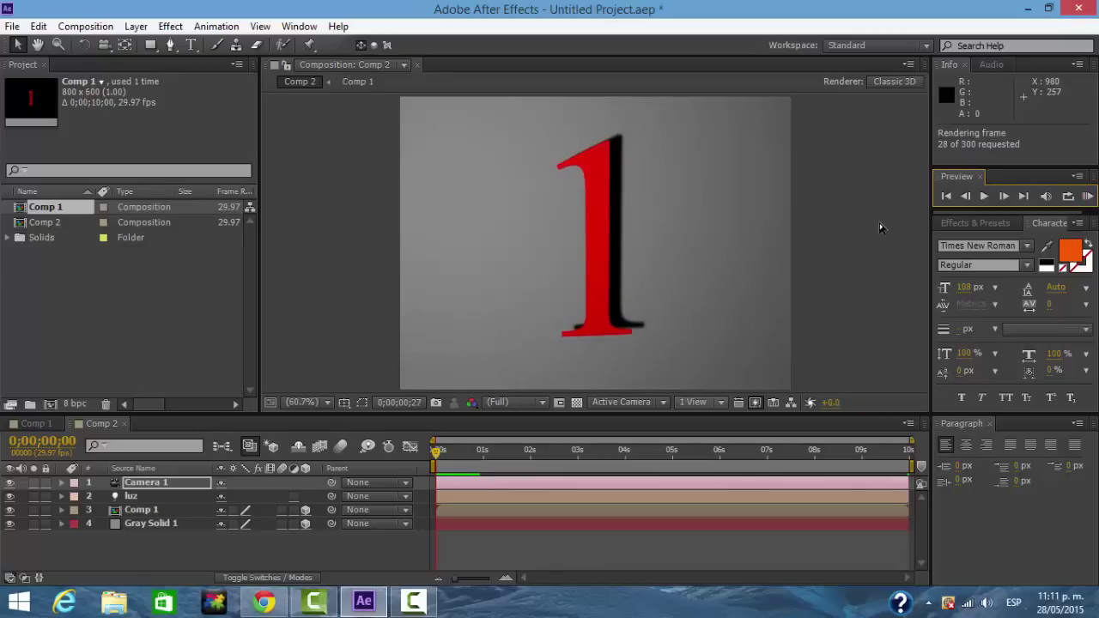
{"action": "left_click", "coordinate": [1086, 199]}
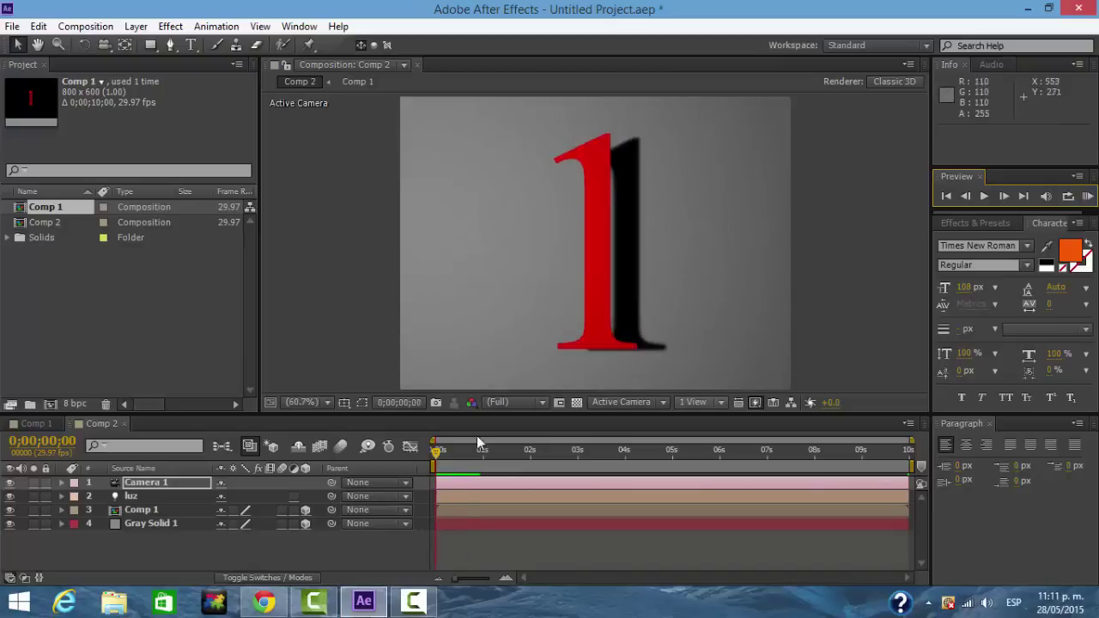
{"action": "left_click_drag", "start_coordinate": [439, 451], "coordinate": [725, 463]}
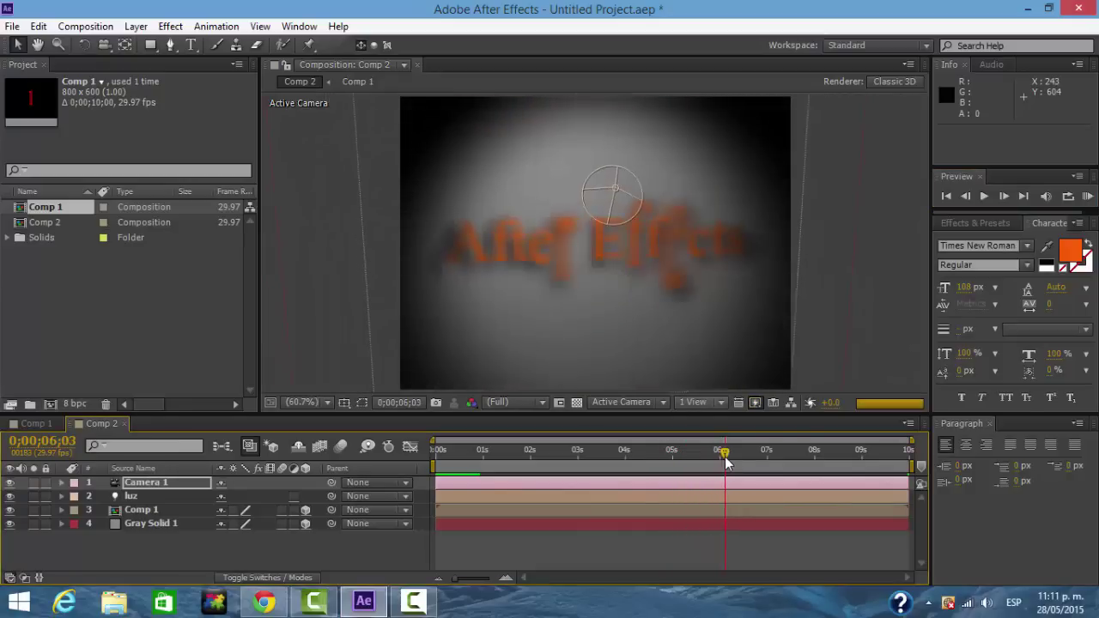
{"action": "left_click_drag", "start_coordinate": [746, 456], "coordinate": [927, 464]}
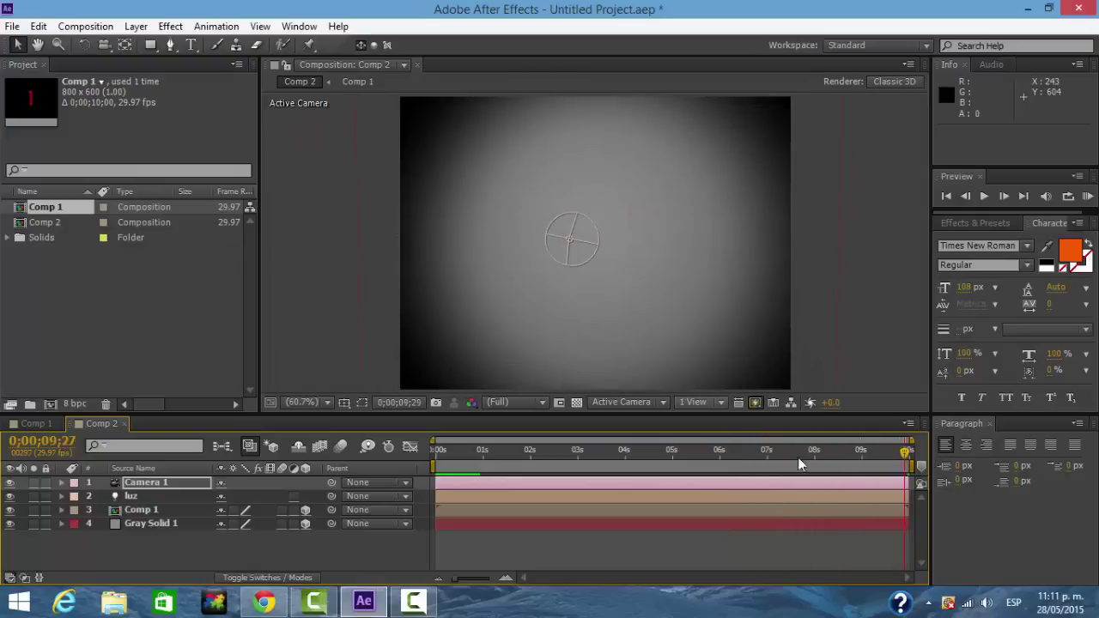
{"action": "left_click_drag", "start_coordinate": [798, 463], "coordinate": [564, 475]}
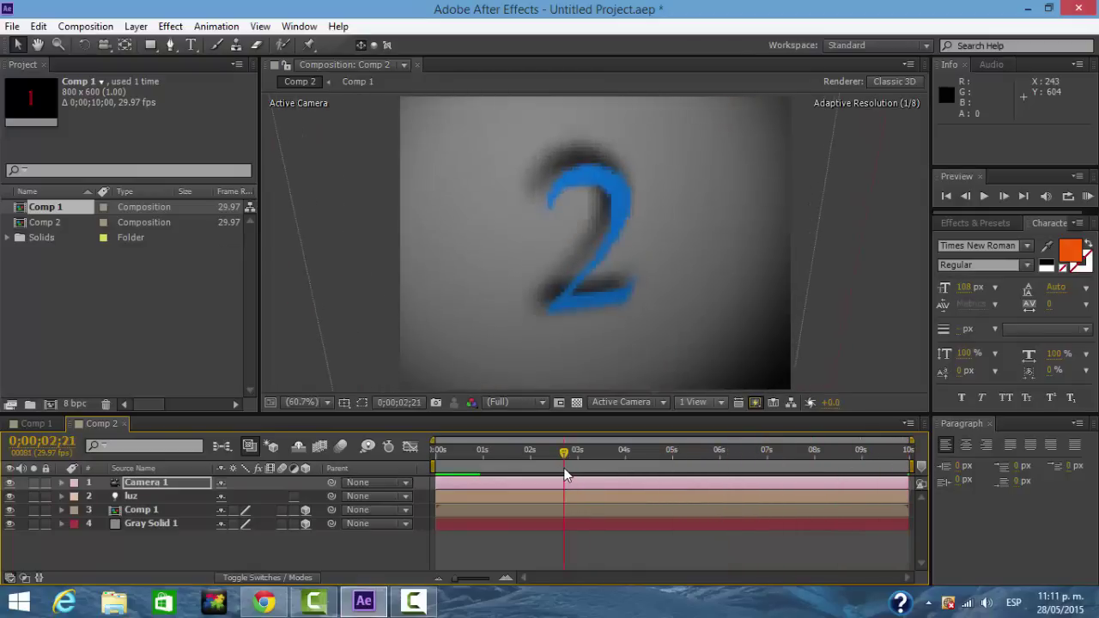